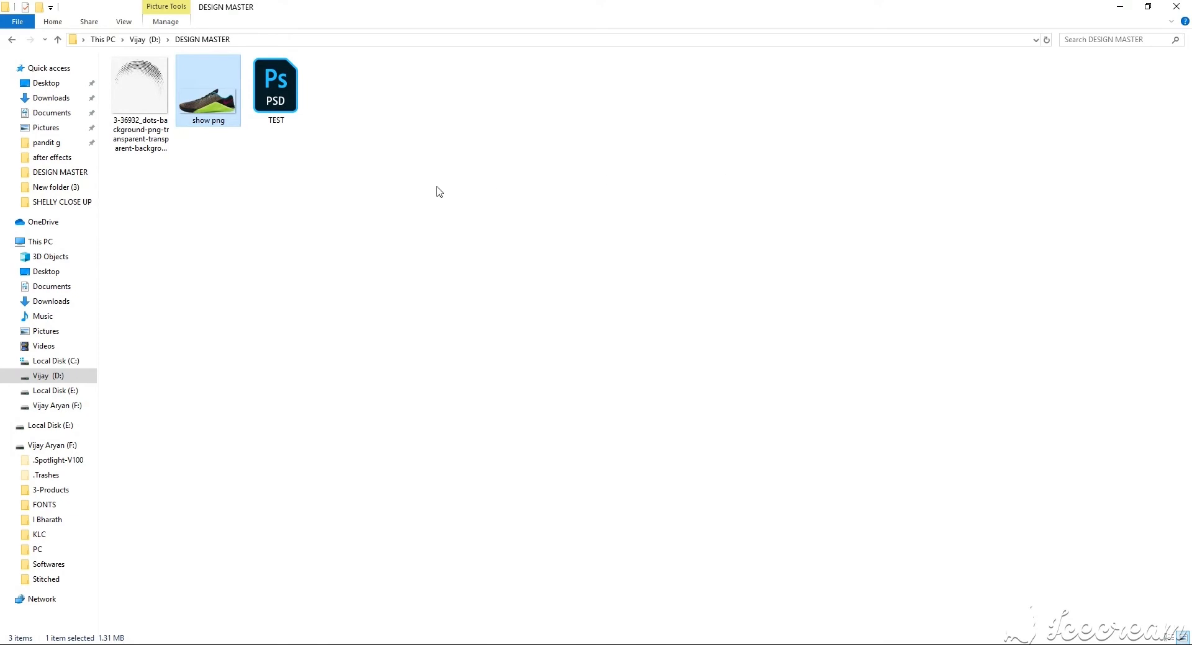
Place the show png image on the green canvas, scale it down, rotate it about -23° toe-down and centre it.
drag(225, 110, 502, 335)
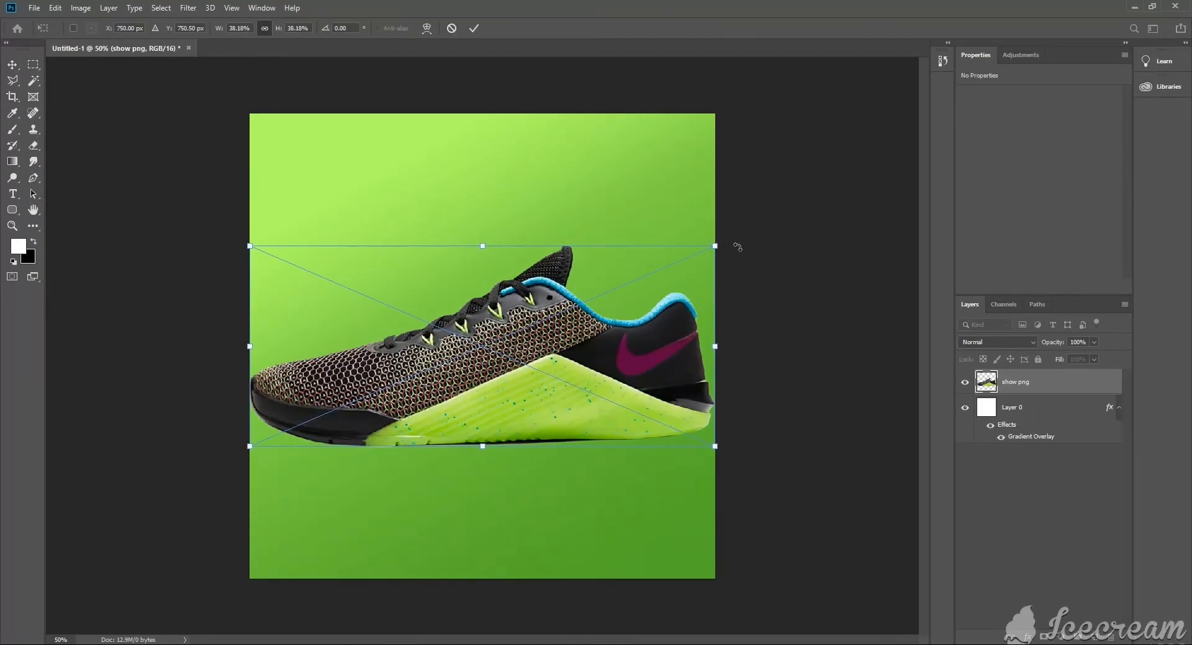
drag(737, 247, 569, 299)
drag(539, 374, 580, 301)
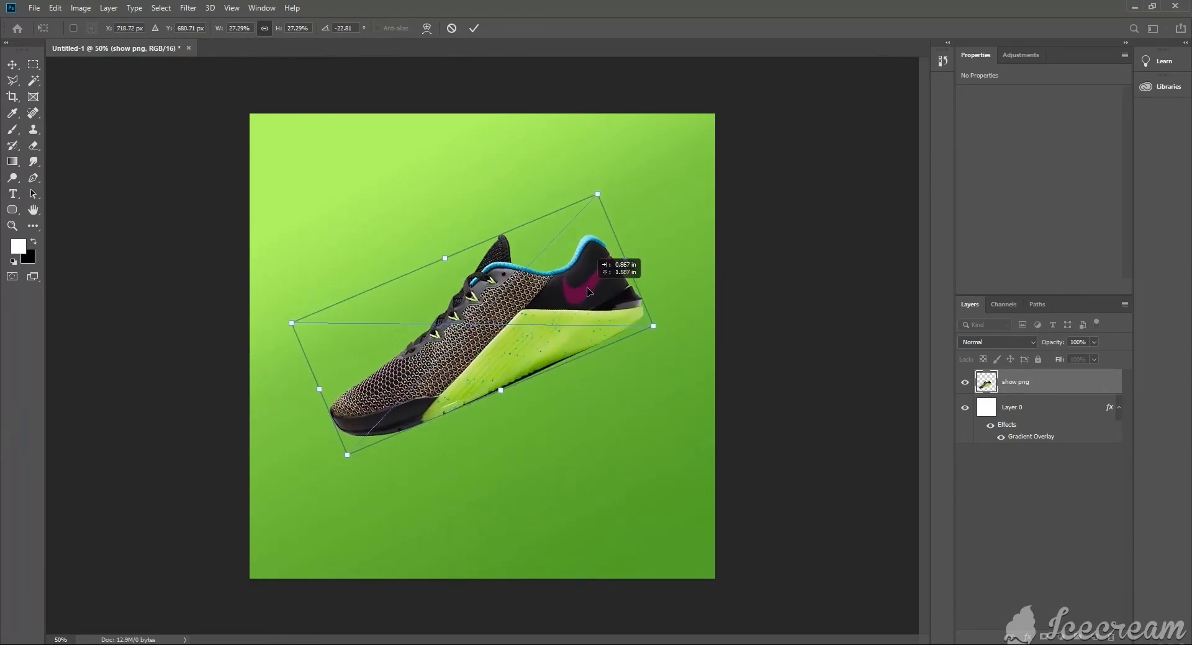
mouse_move(597, 193)
mouse_down()
mouse_move(646, 140)
mouse_move(608, 172)
mouse_up()
drag(568, 281, 599, 283)
key(Return)
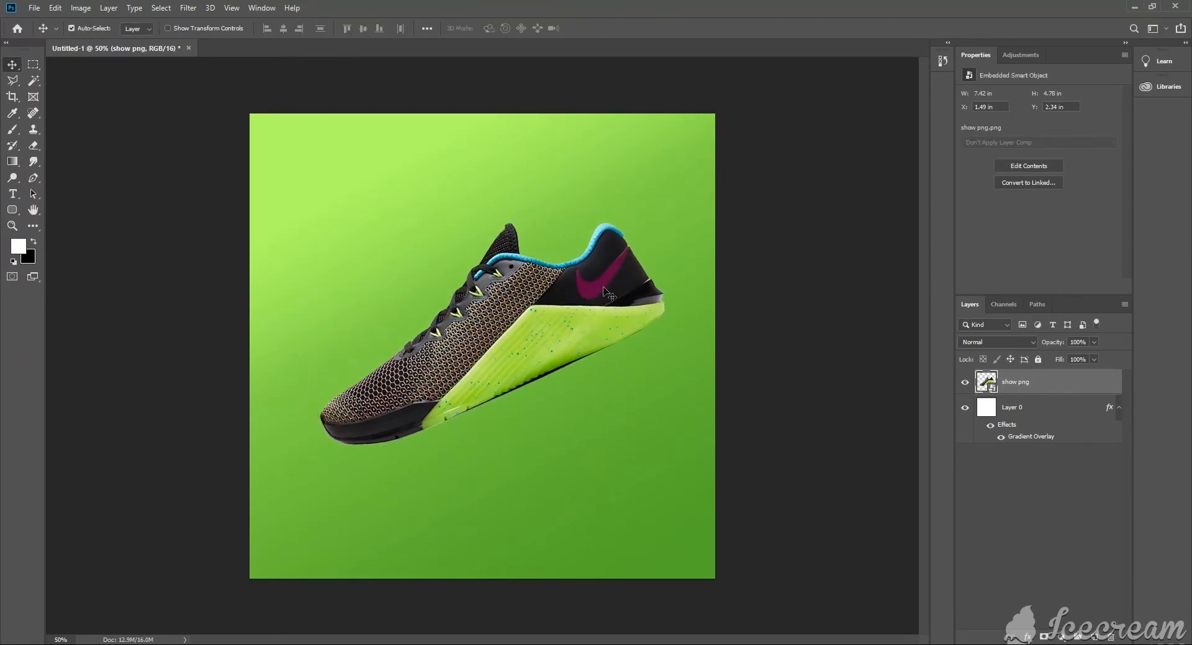
Activate the Brush tool and set the foreground color to black (000000).
click(13, 130)
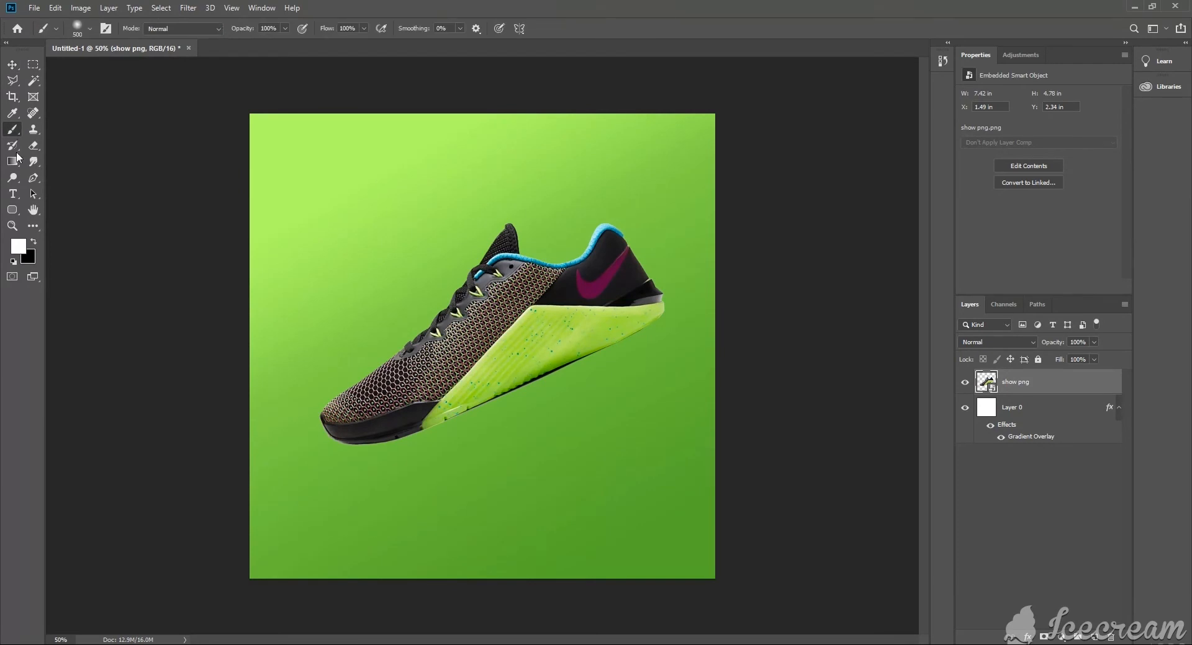
click(19, 246)
drag(869, 286, 942, 313)
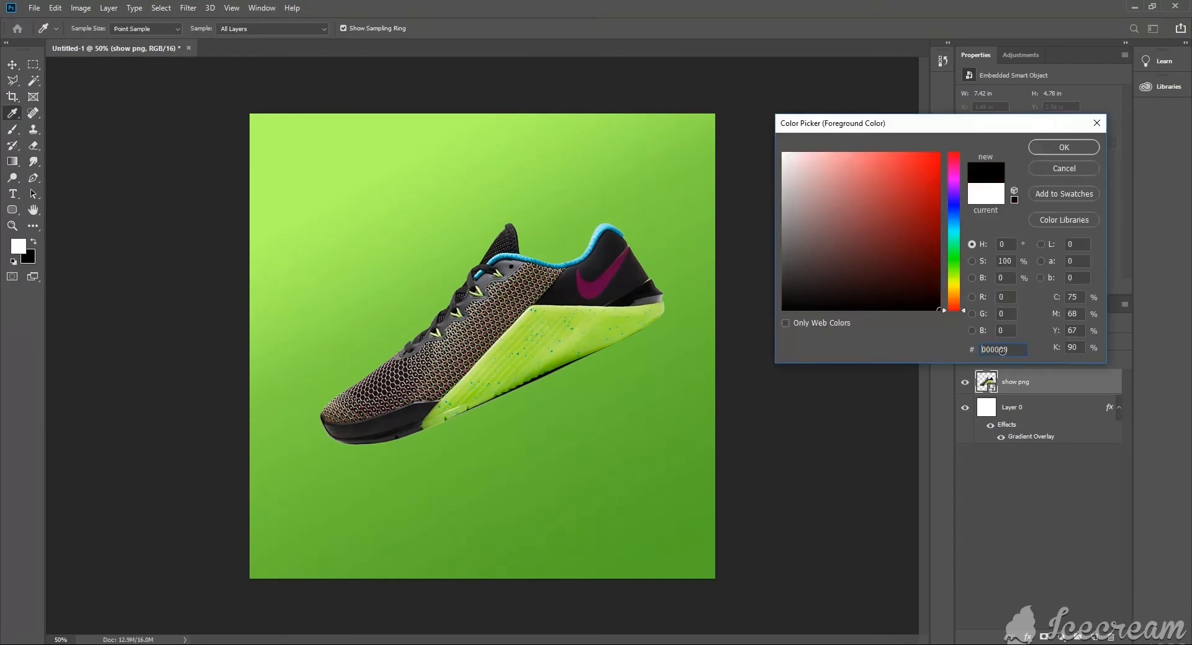
click(1047, 147)
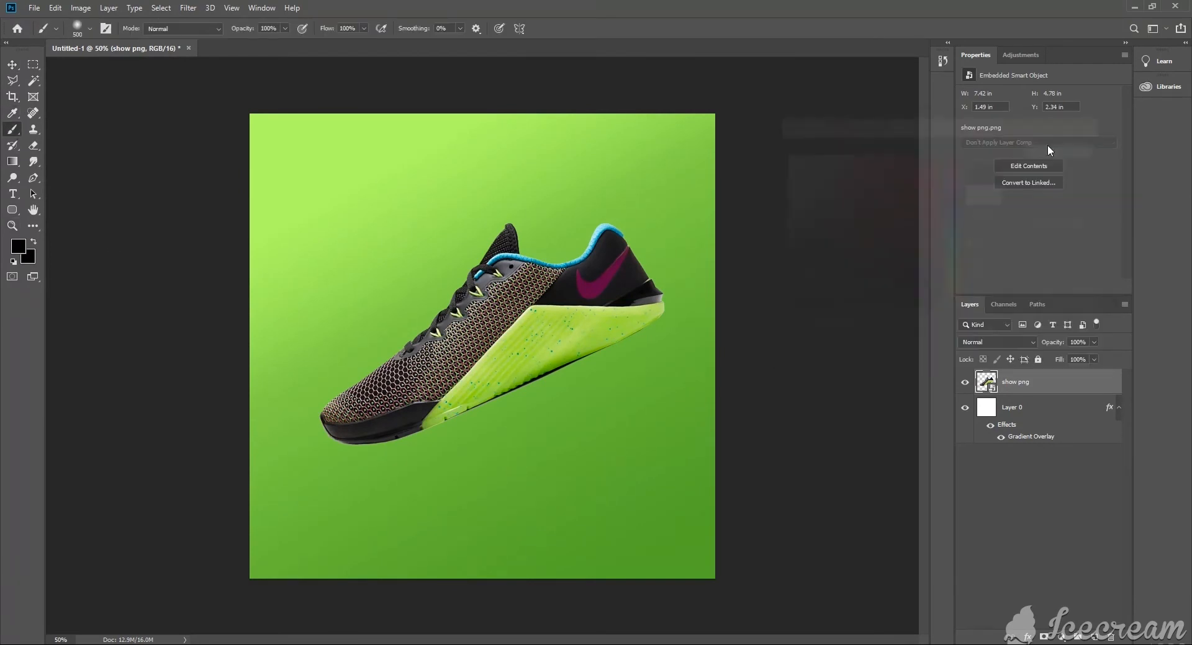
On a new layer, paint a soft 800 px black dab at the shoe's front sole and move the layer beneath show png.
click(1095, 637)
mouse_move(1039, 386)
mouse_down()
mouse_move(1030, 407)
mouse_move(1028, 391)
mouse_up()
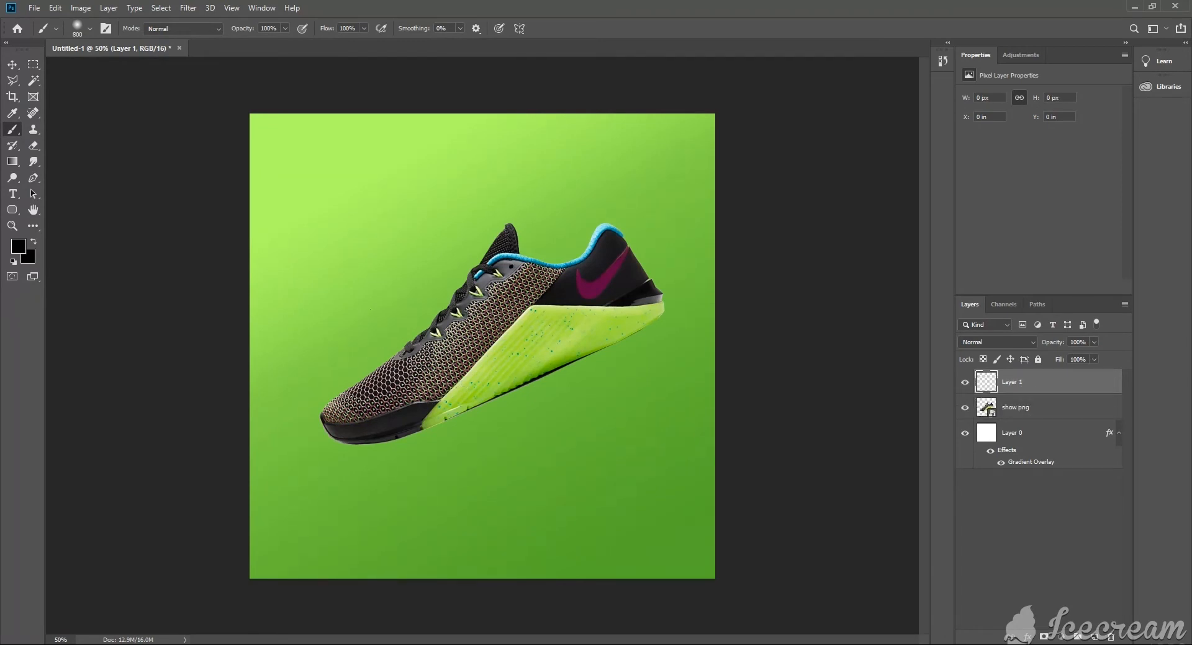
click(432, 407)
drag(998, 374, 1021, 419)
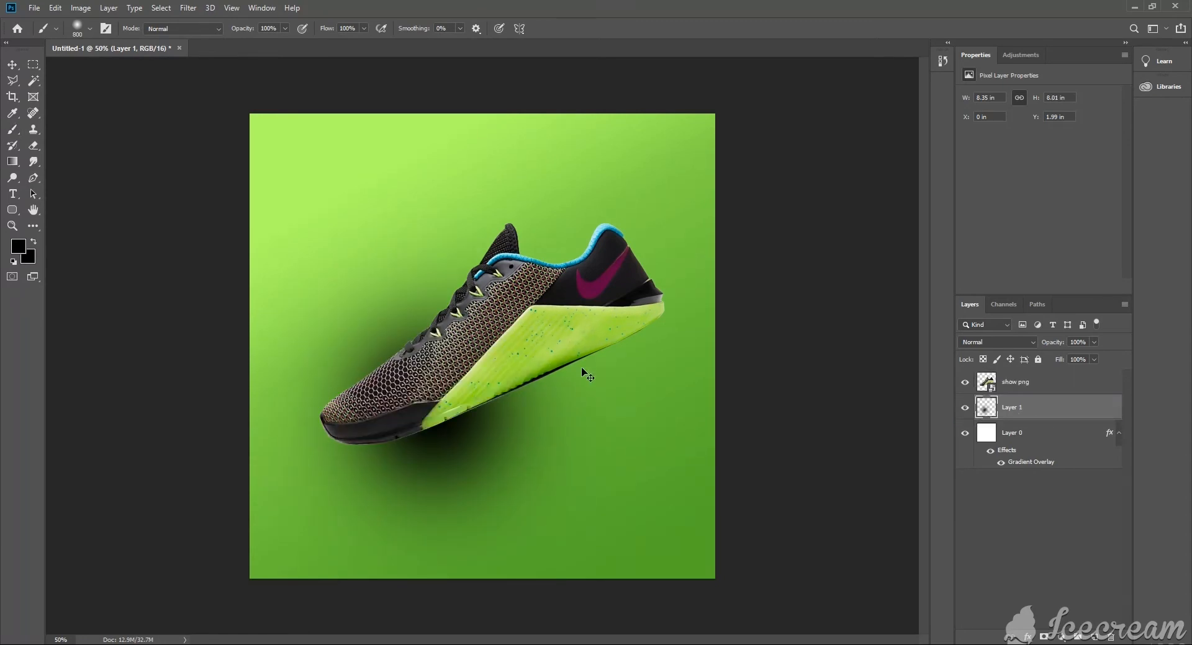
Squash the black dab into a flat shadow about 0.8 in high under the toe and set its layer opacity to 60%.
key(ctrl+t)
mouse_move(447, 207)
mouse_down()
mouse_move(478, 542)
mouse_move(451, 455)
mouse_up()
key(Return)
key(b)
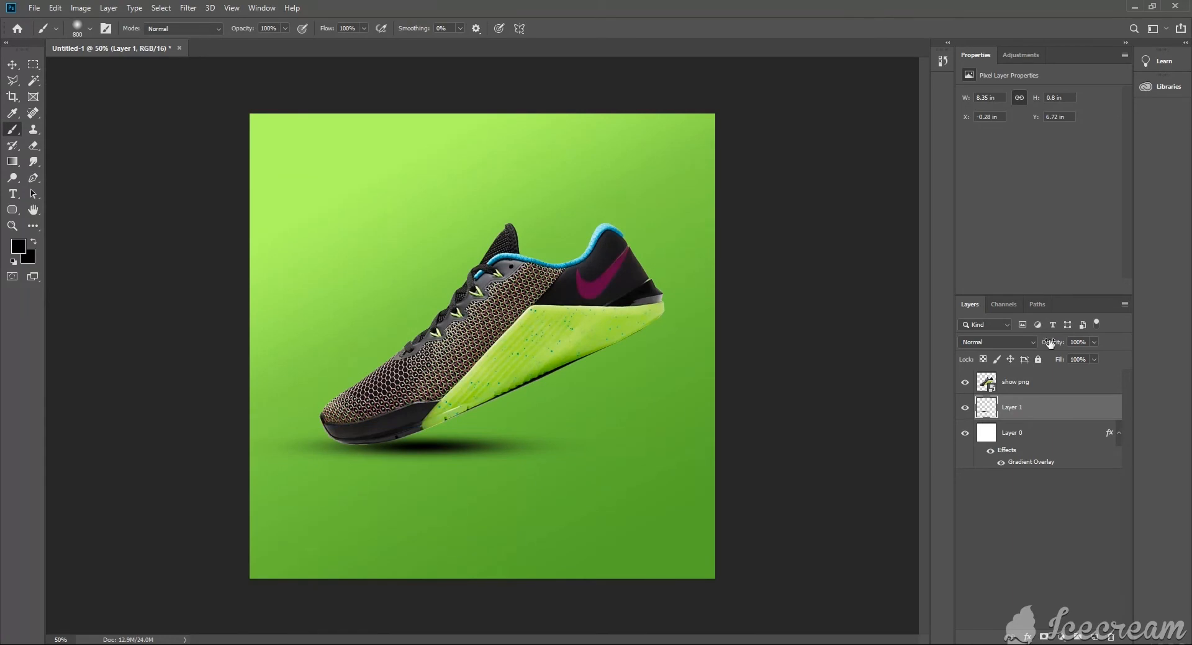
click(1092, 342)
drag(1073, 360, 1071, 356)
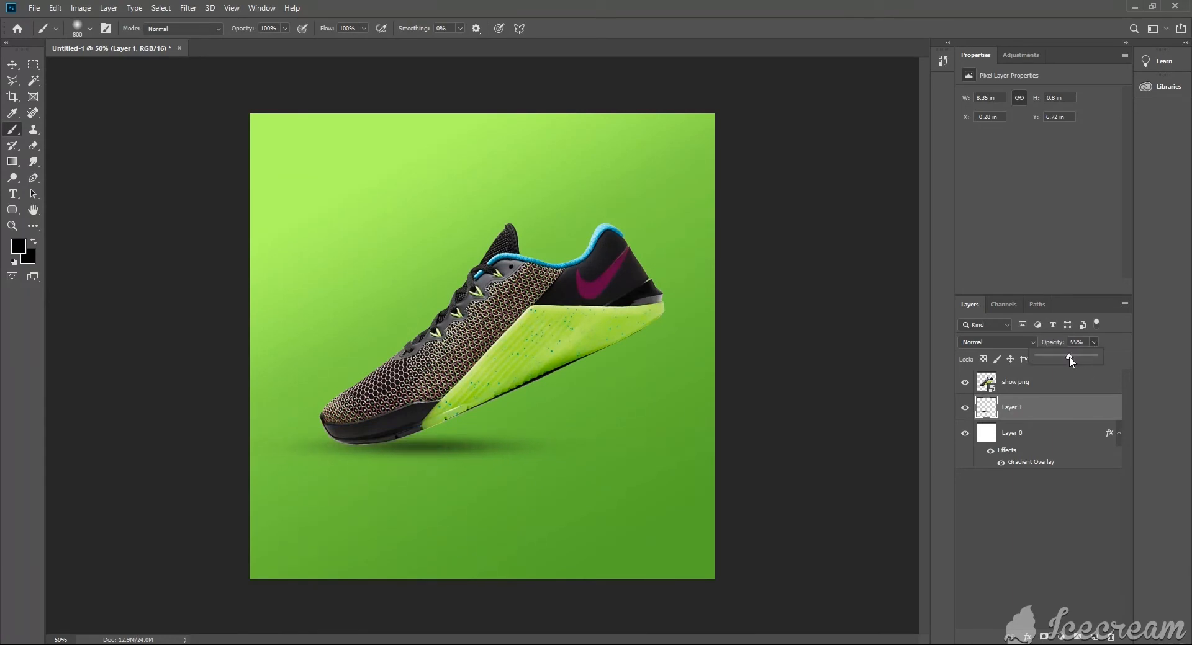
Shift the shadow slightly left under the toe and erase its outer left end with a soft 400 px Eraser.
click(12, 64)
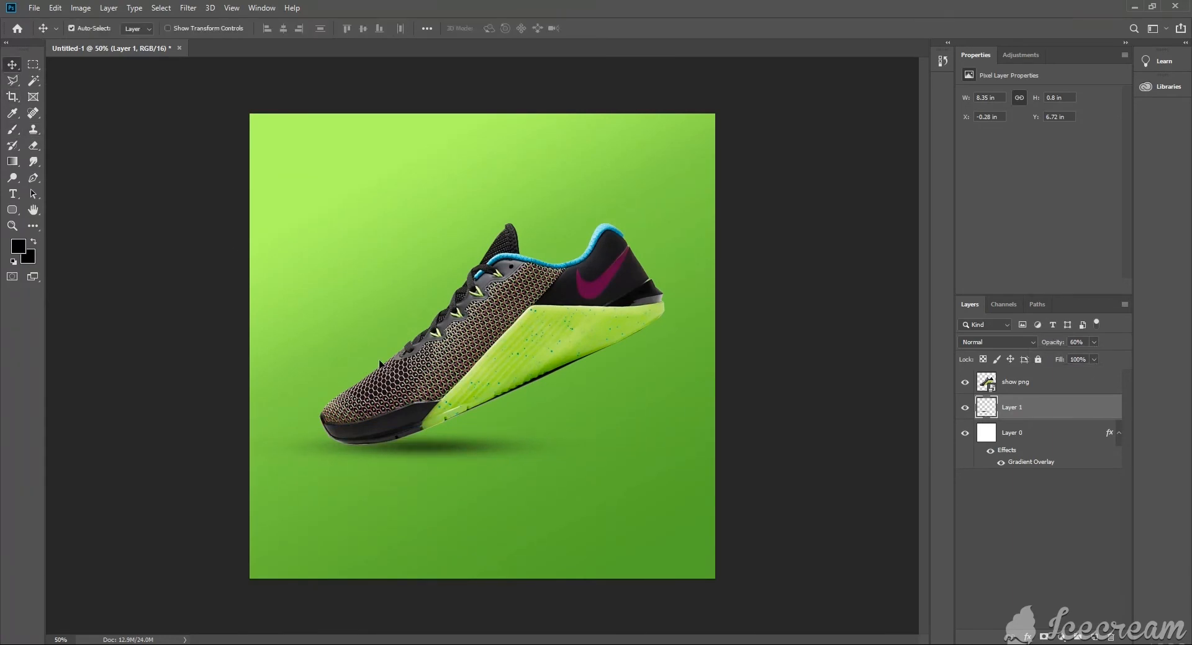
drag(456, 455, 426, 452)
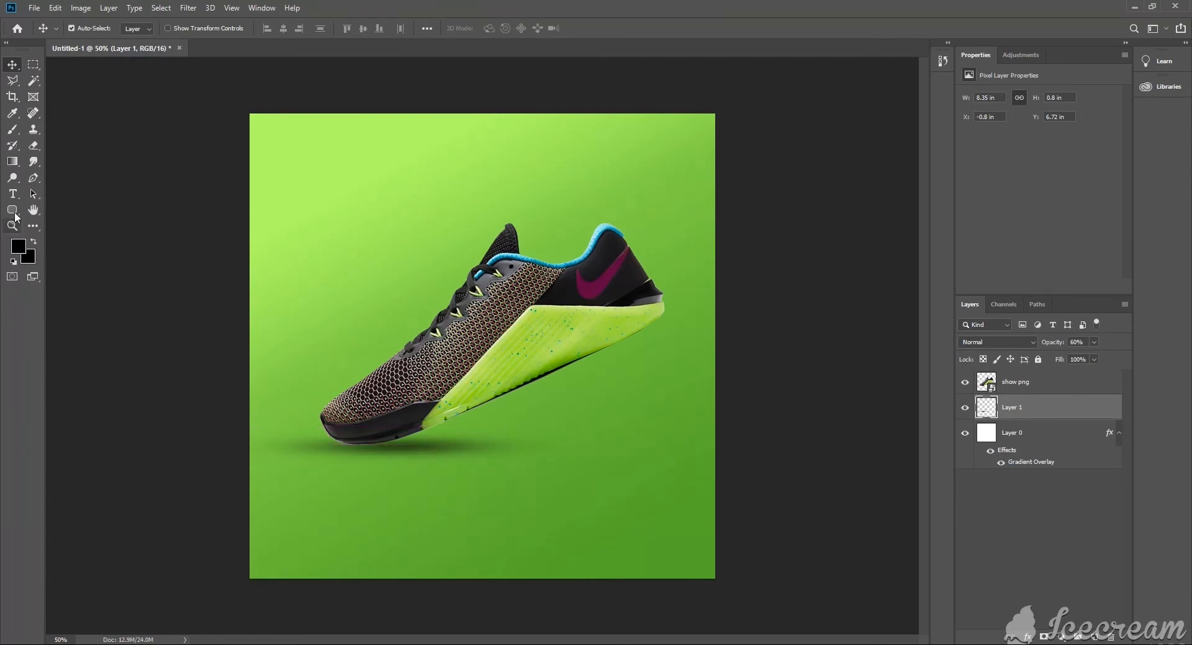
click(34, 147)
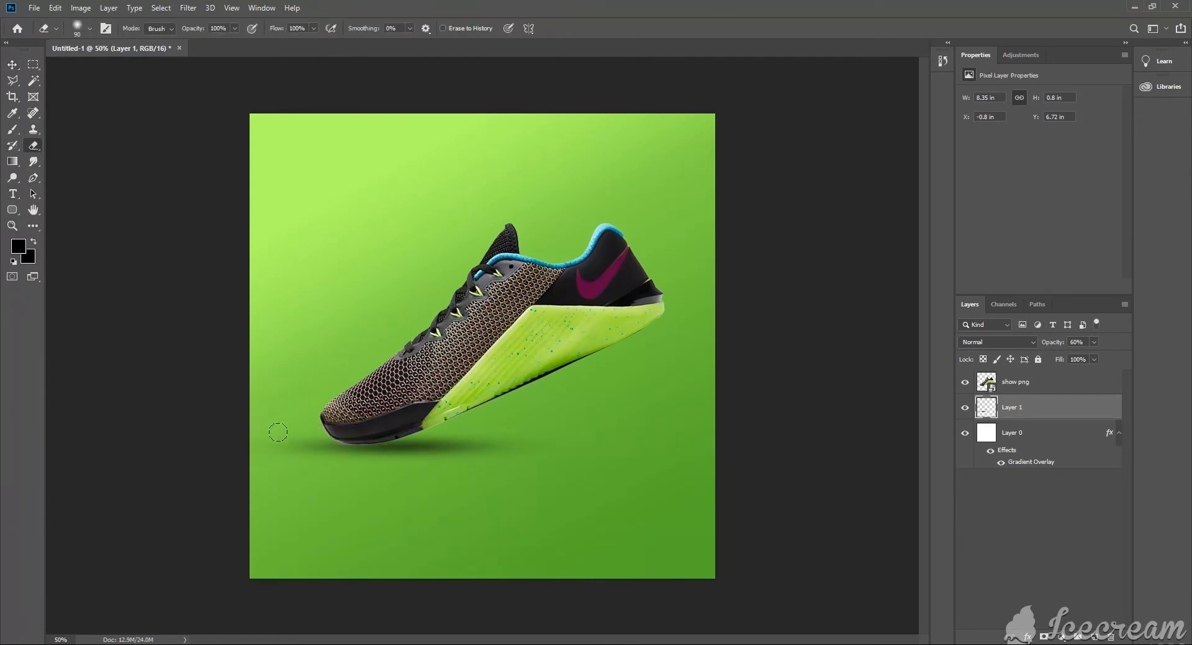
click(235, 381)
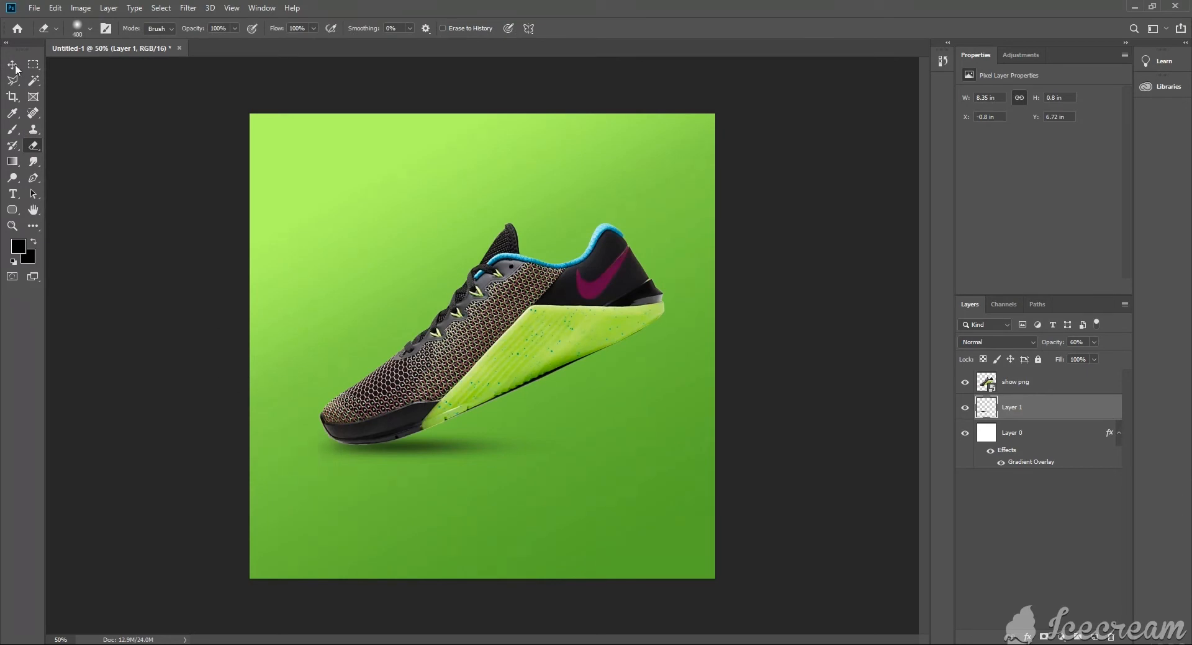
click(15, 68)
Draw a circle about 734 × 734 px with the Ellipse tool behind the shoe's heel.
click(13, 210)
click(62, 234)
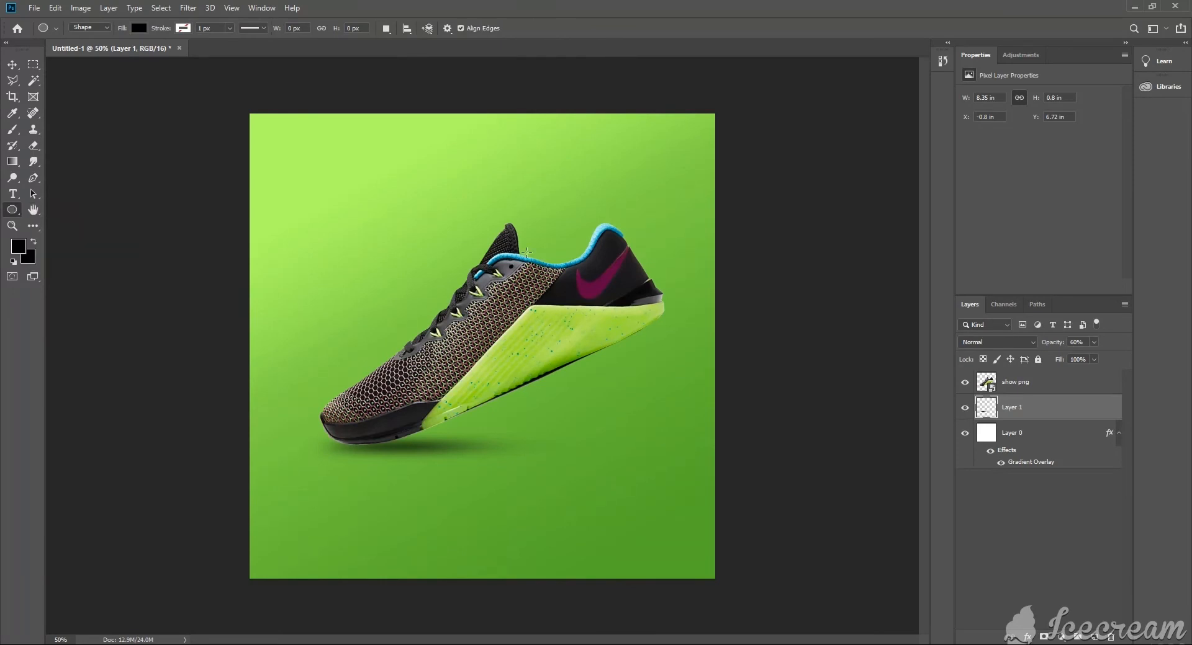
drag(467, 169, 694, 427)
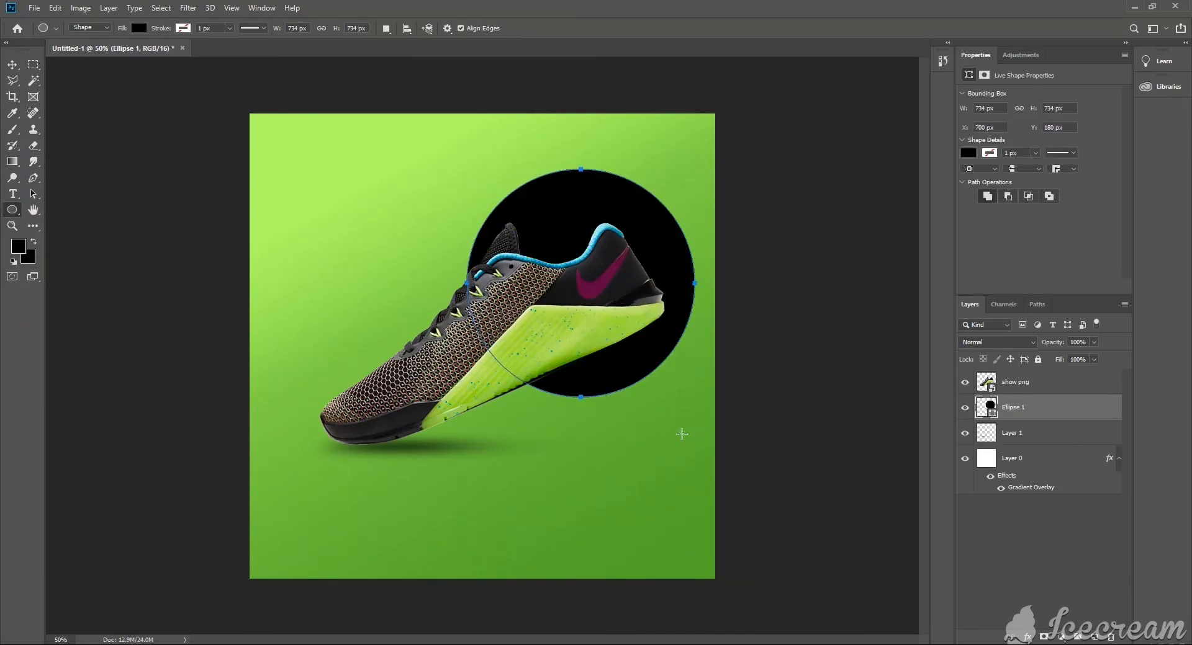
Turn the circle into a ring with no fill and a white stroke about 43.5 px wide.
click(183, 29)
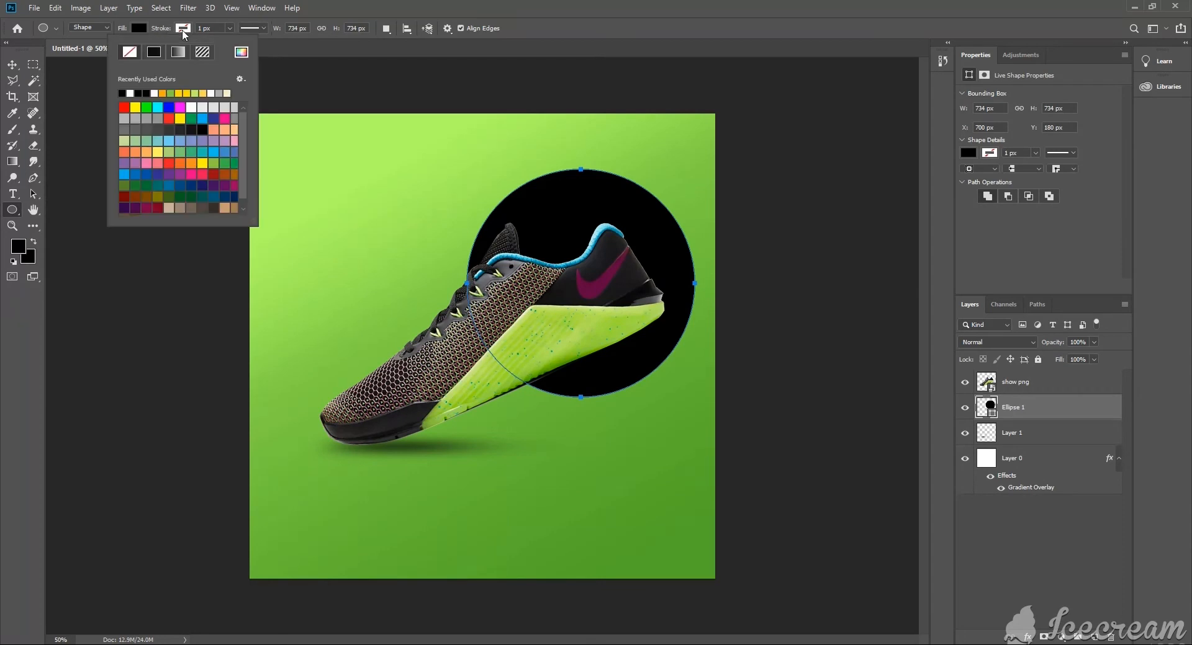
click(129, 93)
click(140, 27)
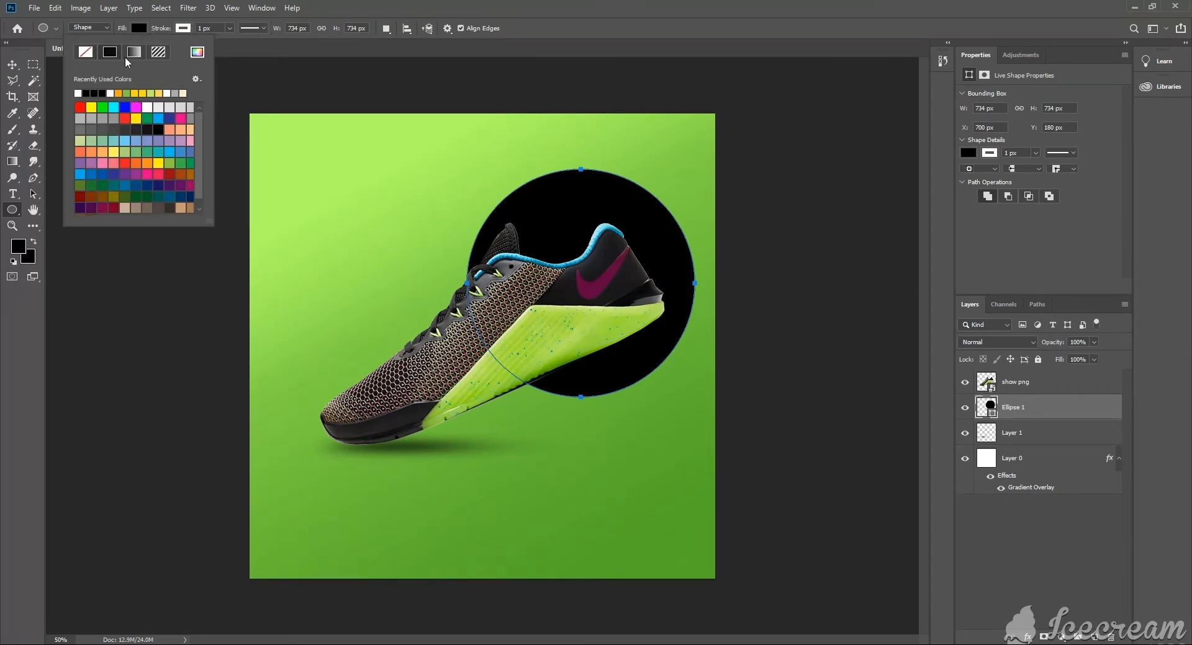
click(87, 55)
click(230, 28)
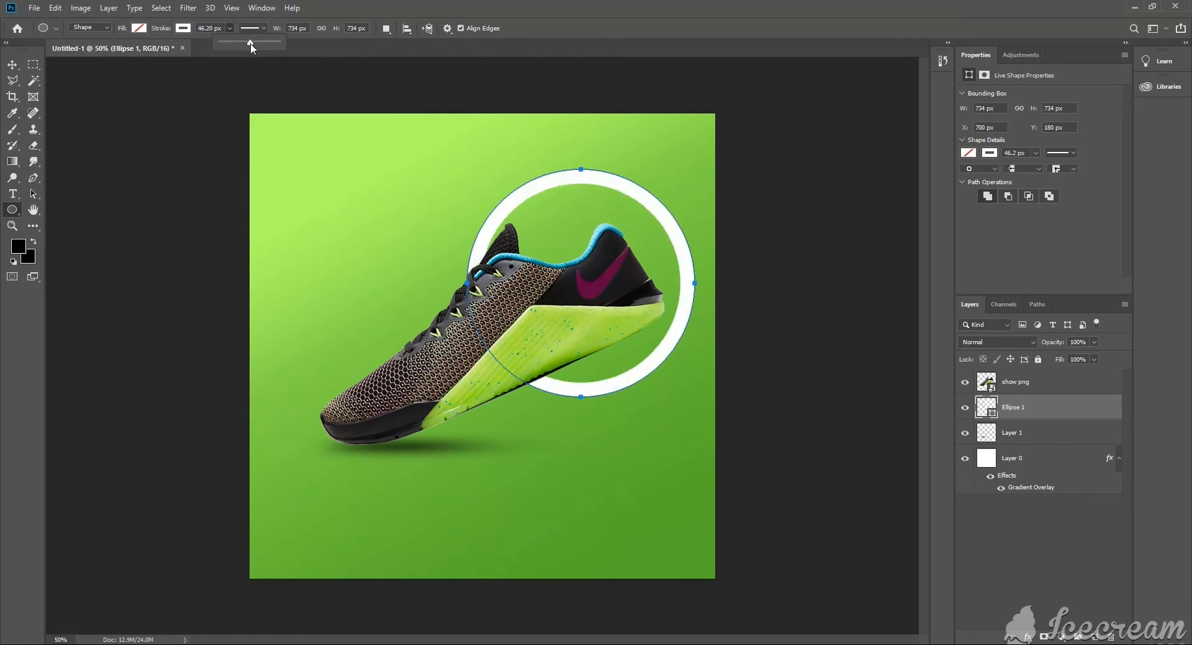
drag(252, 48, 256, 49)
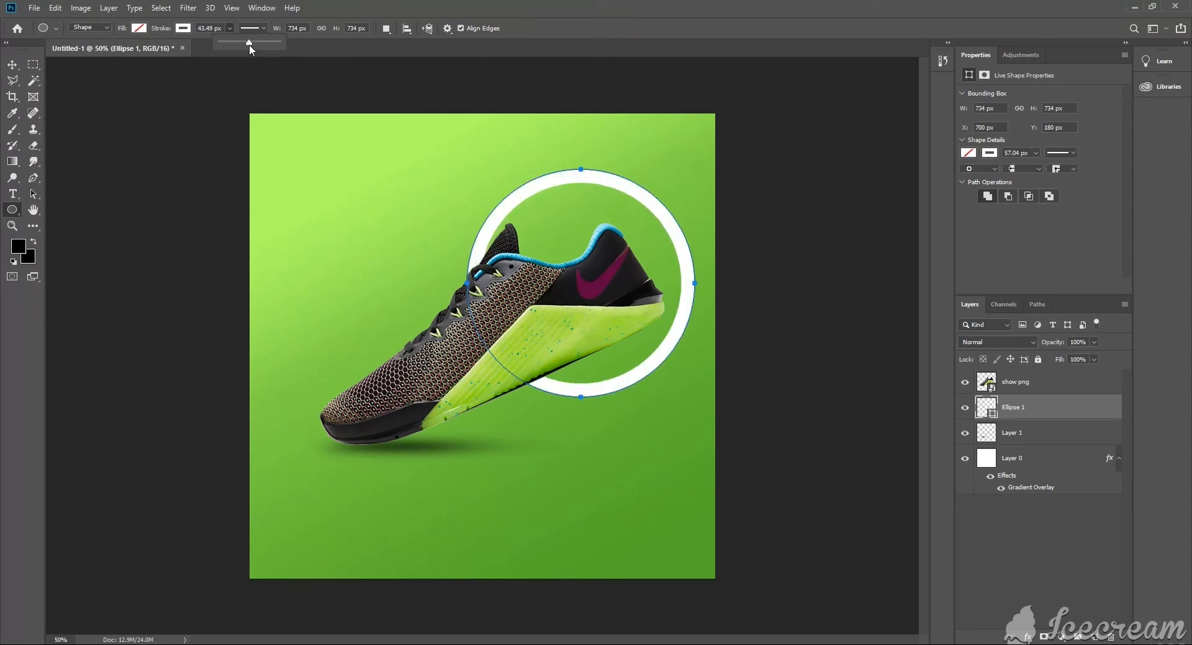
Enlarge the ring to about 768 × 764 px and move it down and left around the shoe's rear half.
click(12, 64)
drag(682, 259, 661, 276)
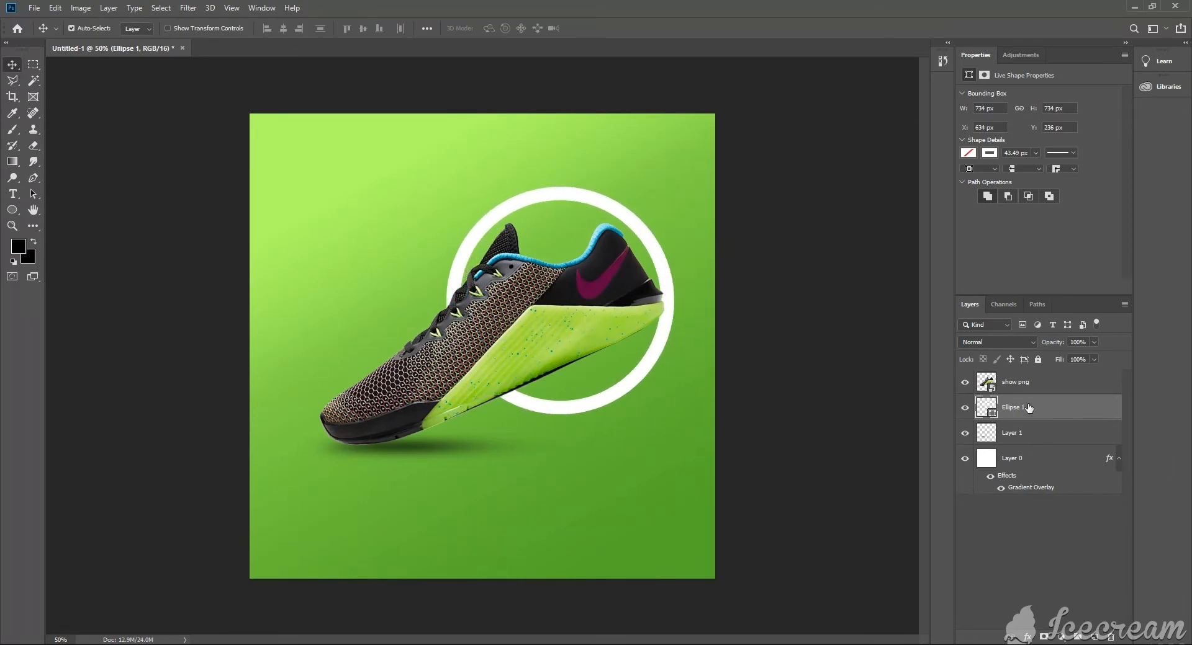
key(ctrl+t)
mouse_move(670, 188)
mouse_down()
mouse_move(689, 166)
mouse_move(677, 183)
mouse_up()
drag(665, 274, 669, 286)
key(ctrl+z)
key(ctrl+z)
key(ctrl+z)
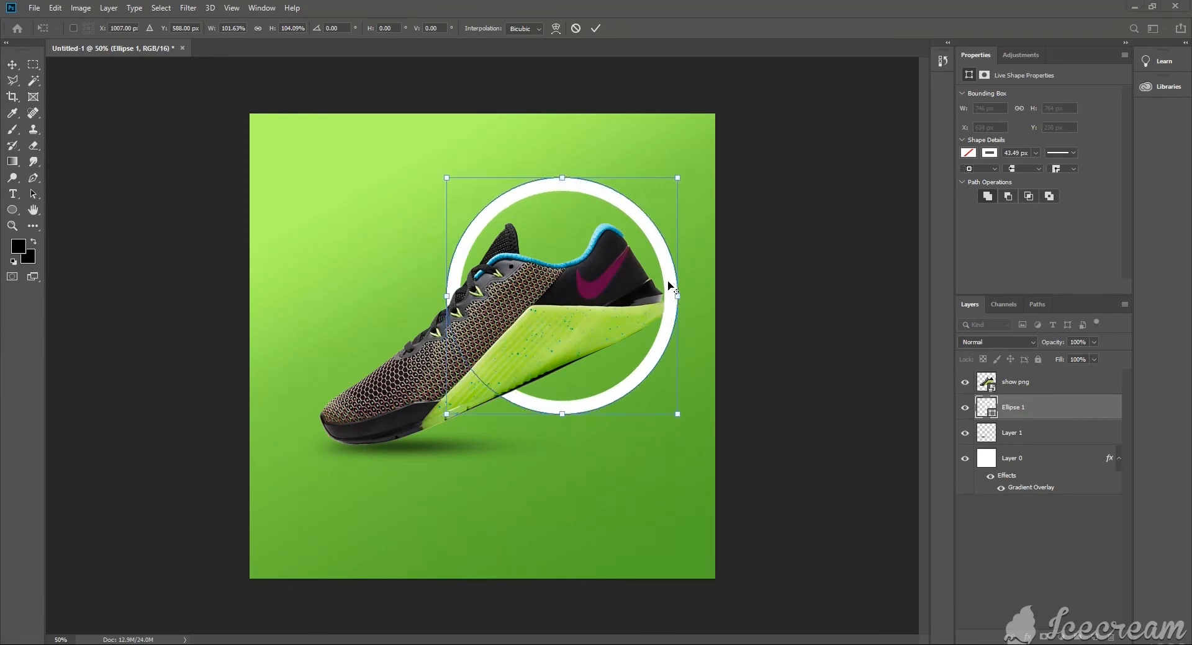
key(alt+z)
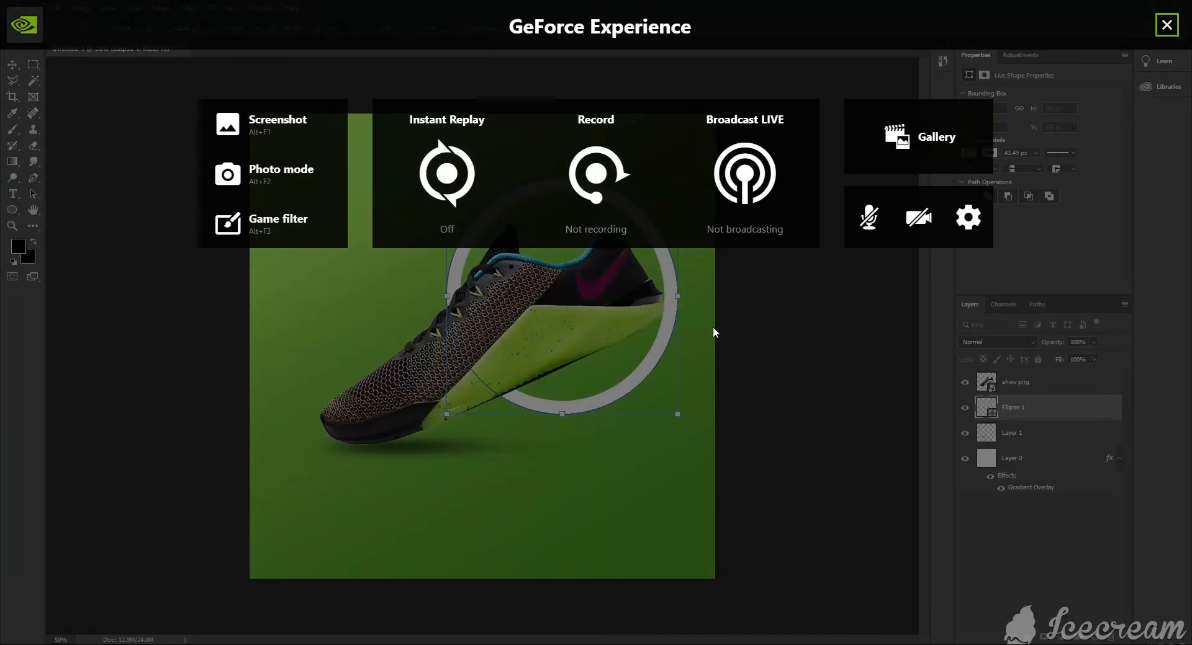
key(alt+z)
drag(679, 303, 665, 311)
key(Return)
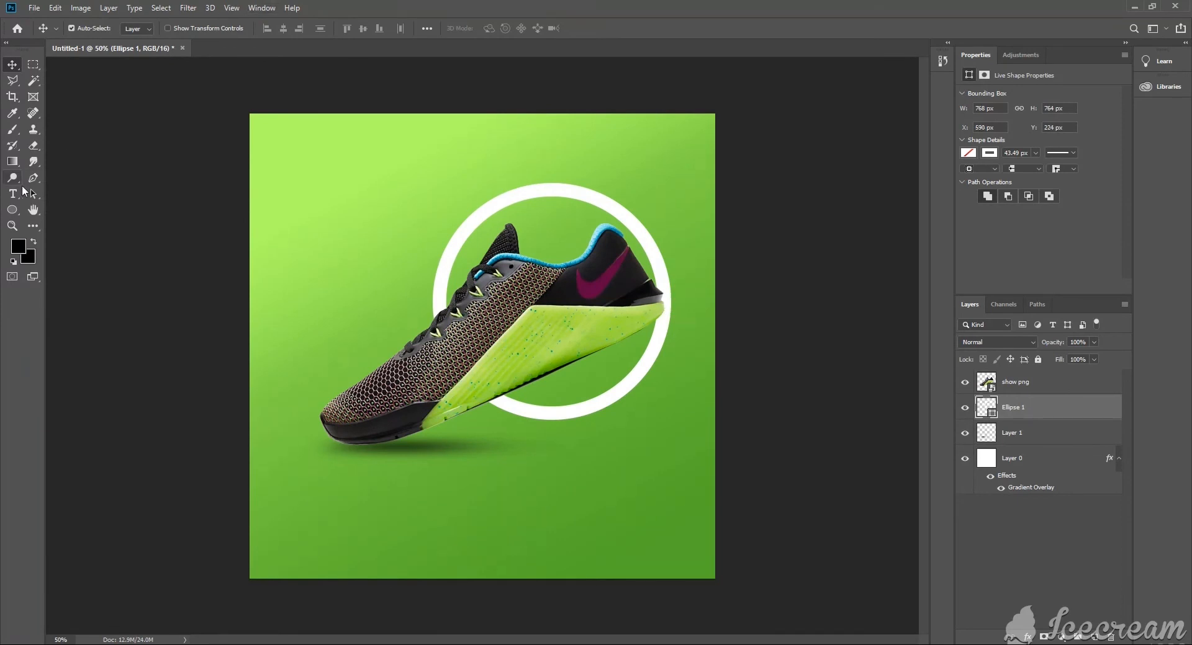
Set the ring's stroke width to about 48.9 px and rasterize its layer.
click(15, 210)
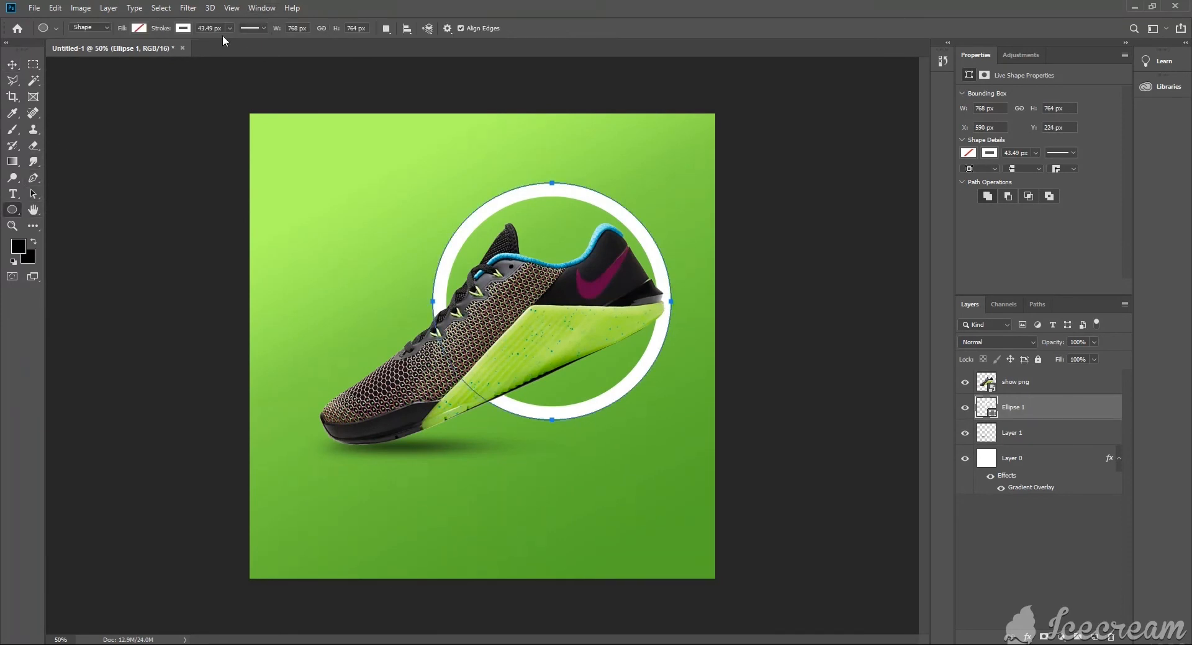
drag(229, 43, 233, 46)
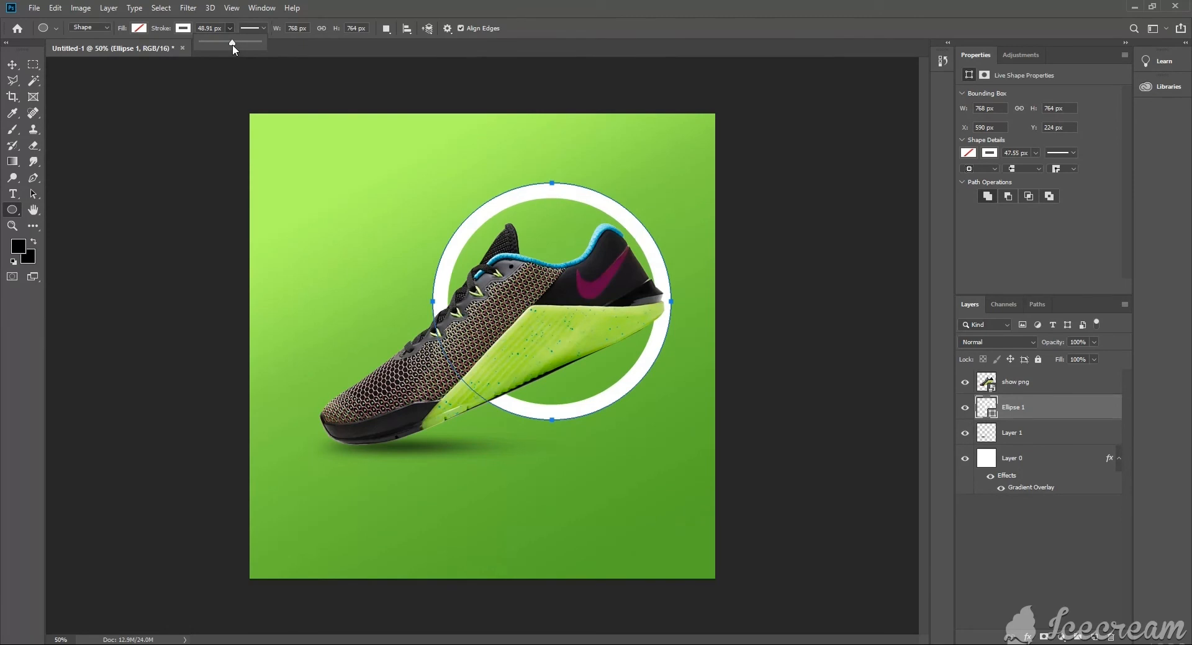
right_click(1036, 410)
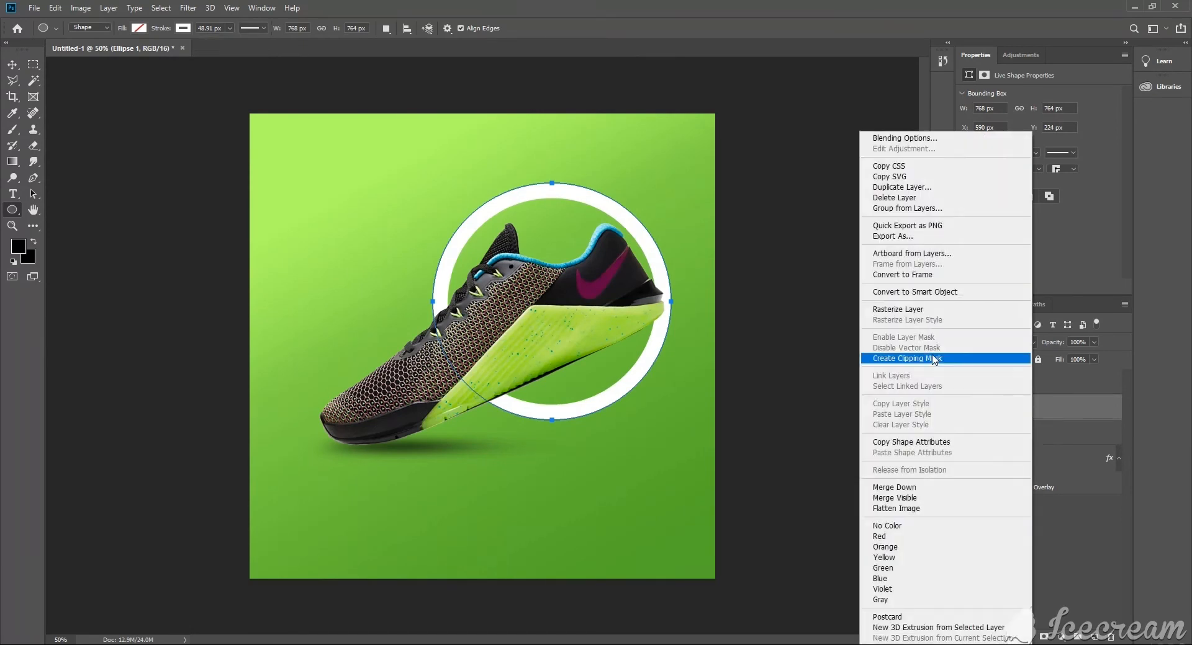
click(921, 313)
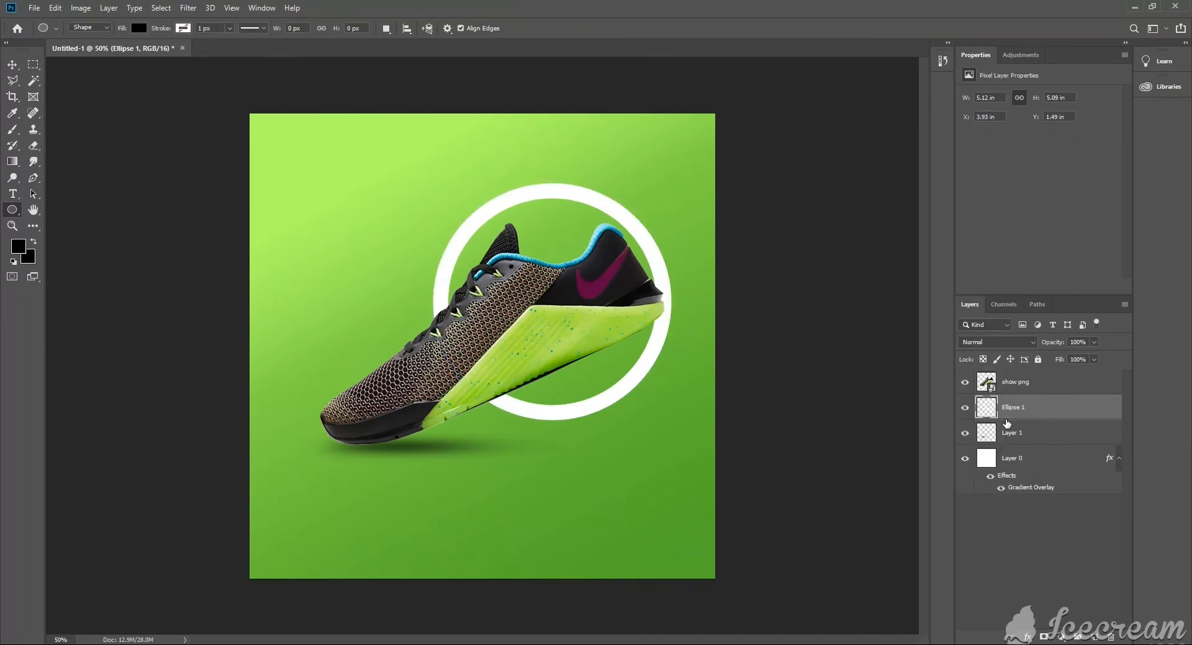
Cut the ring's right part from the Ellipse 1 layer, paste it in place on a new layer and move that above show png.
click(33, 64)
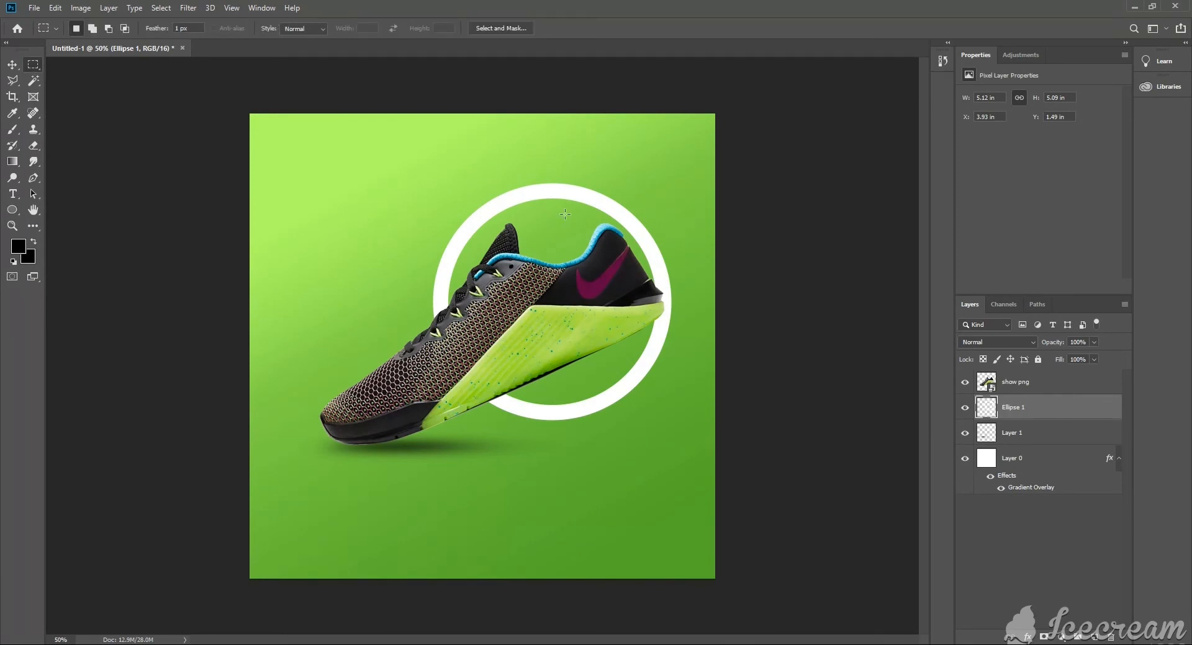
drag(572, 164, 707, 432)
key(Delete)
key(ctrl+d)
key(ctrl+v)
drag(1023, 413, 1018, 382)
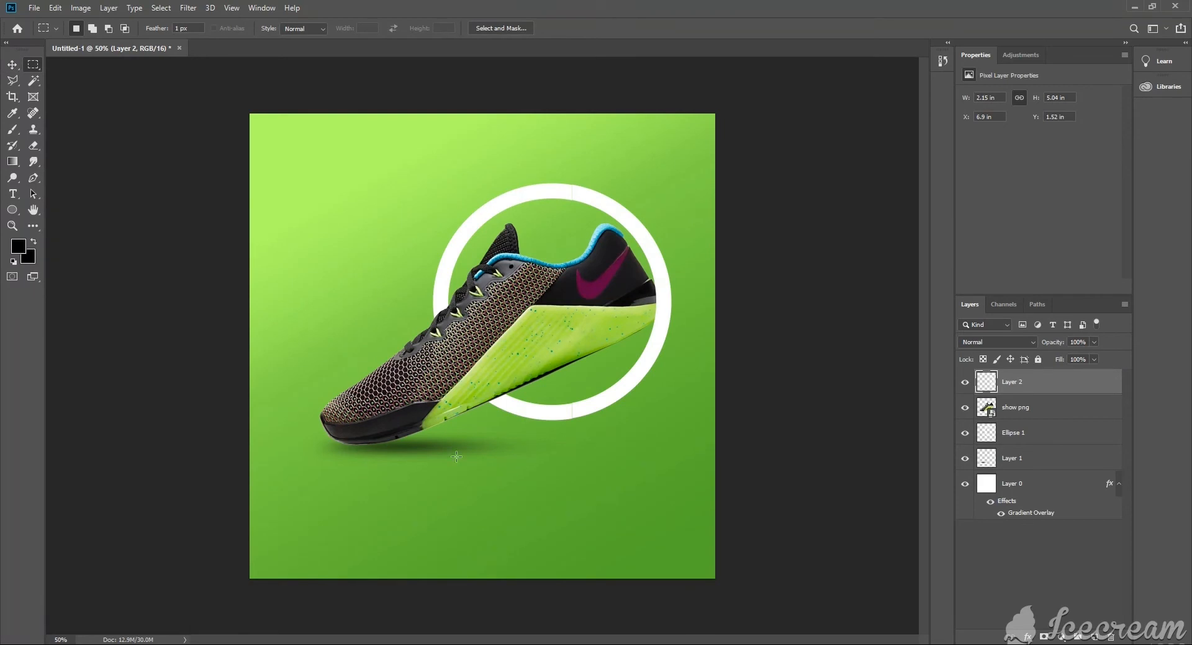
Duplicate the toe shadow layer and position the copy under the raised heel inside the ring.
key(v)
click(438, 449)
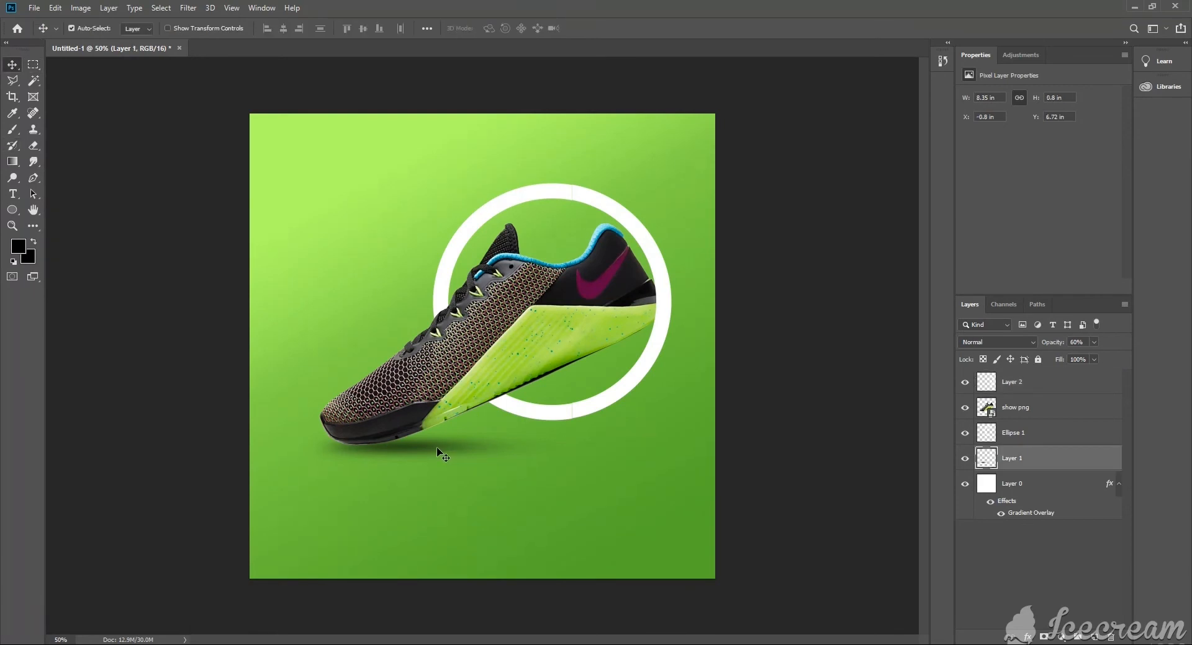
drag(437, 449, 565, 386)
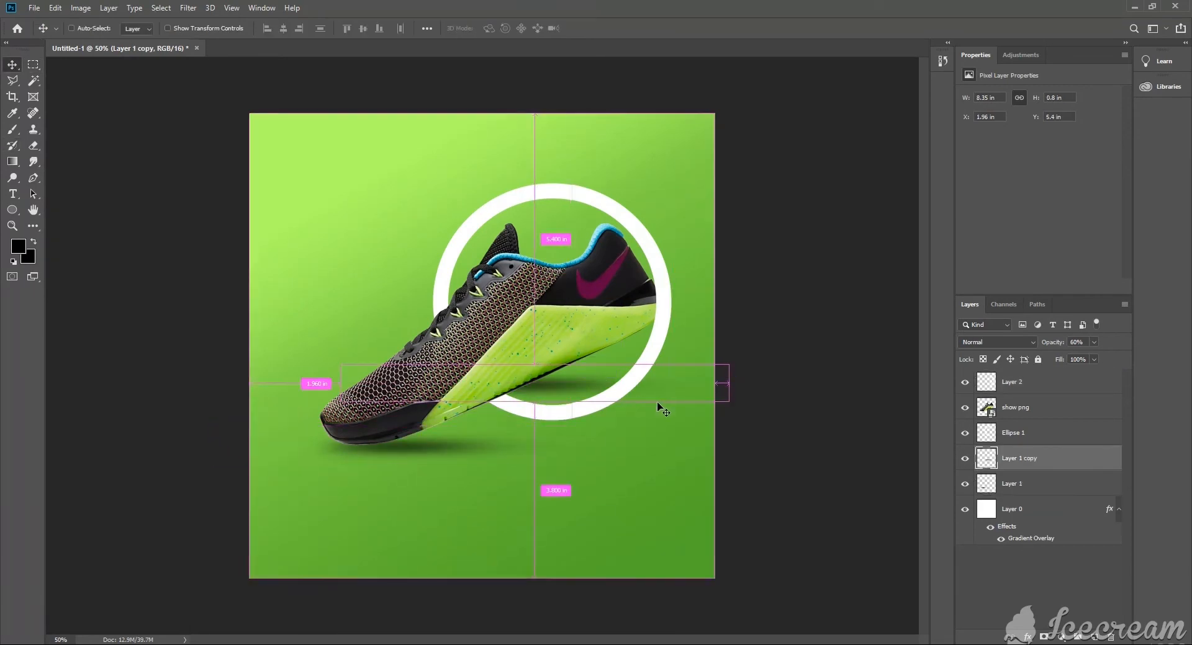
Rotate the shadow copy about -31° and align it with the sloping sole beneath the heel.
key(ctrl+t)
drag(760, 356, 842, 216)
drag(678, 315, 669, 323)
drag(855, 225, 820, 174)
drag(679, 305, 668, 316)
drag(816, 212, 828, 248)
drag(676, 332, 669, 321)
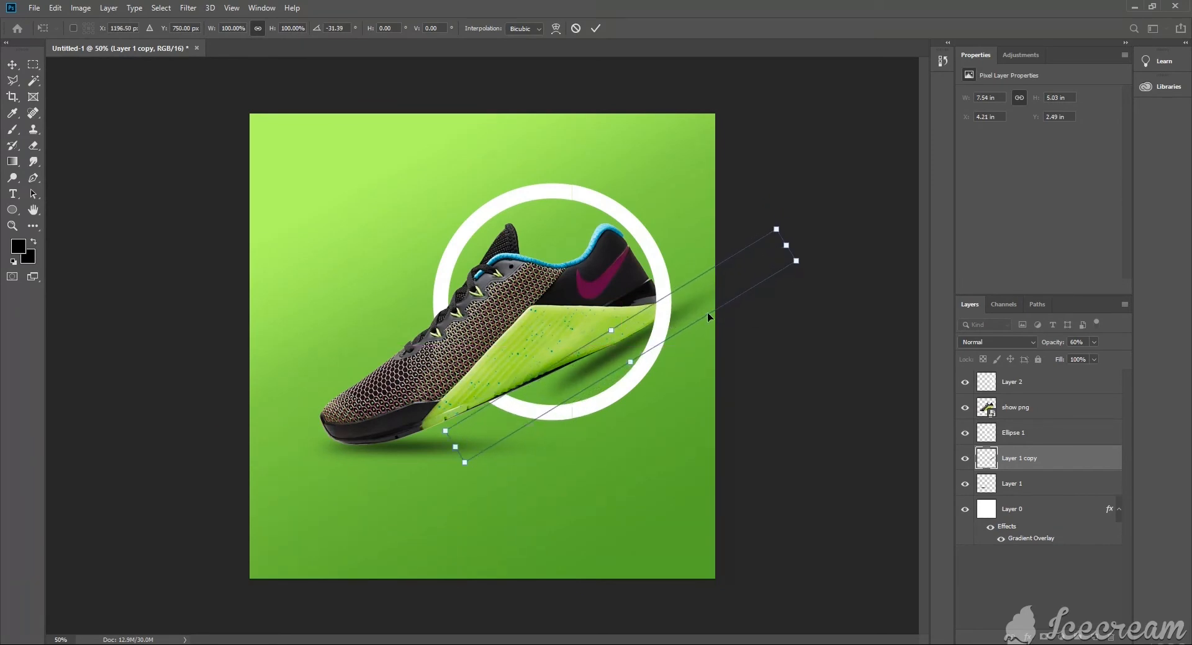
key(Return)
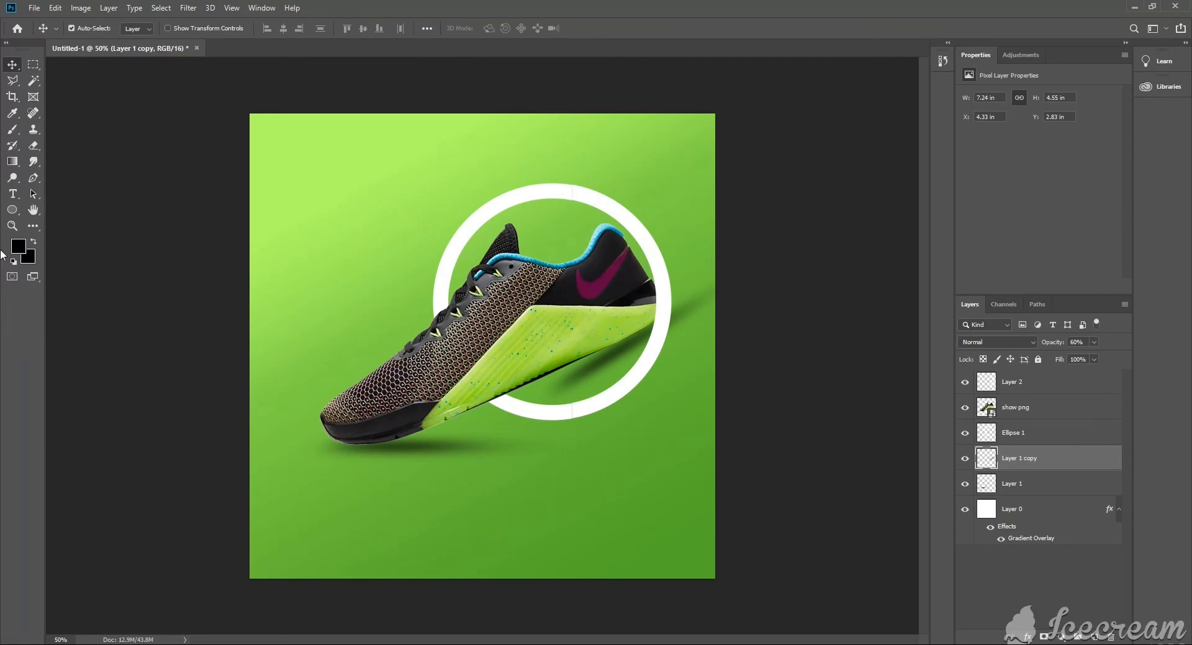
Narrow the heel shadow copy to about 78% width, tilt it about -3° and reposition it under the heel.
key(ctrl+t)
drag(789, 348, 714, 366)
drag(560, 374, 607, 364)
drag(790, 240, 784, 231)
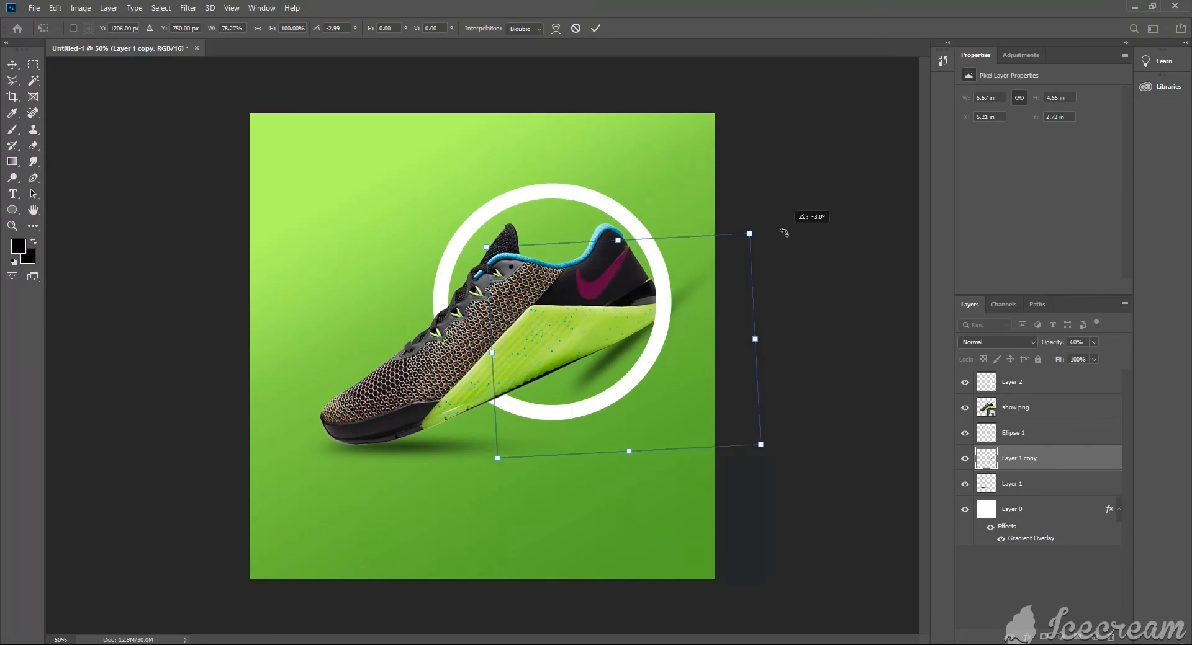
mouse_move(712, 294)
mouse_down()
mouse_move(703, 299)
mouse_move(715, 299)
mouse_up()
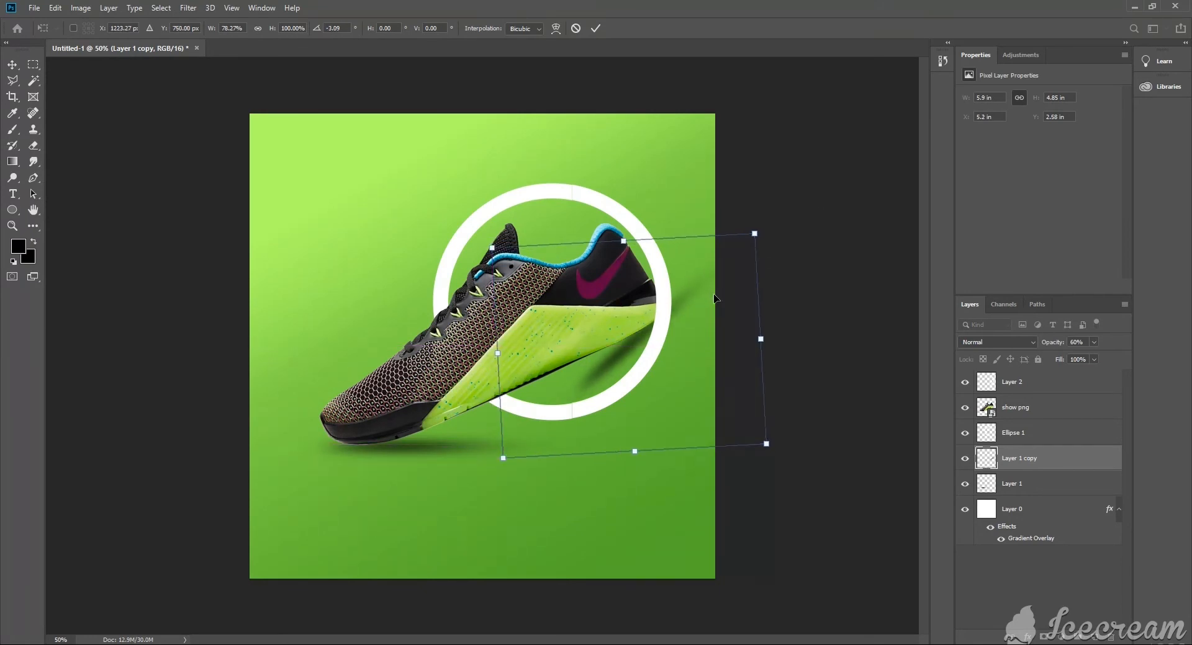
key(Return)
Erase the heel shadow's excess outside the ring and set the Layer 1 copy opacity to 32%.
click(33, 145)
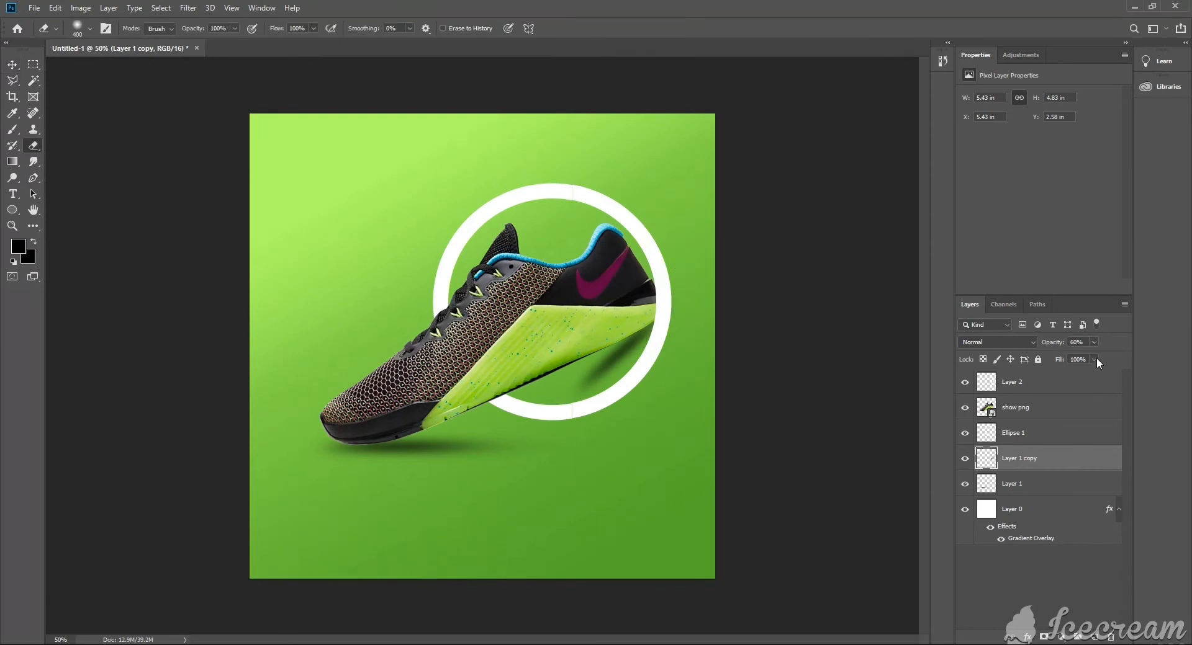
click(1094, 342)
drag(1084, 358, 1084, 360)
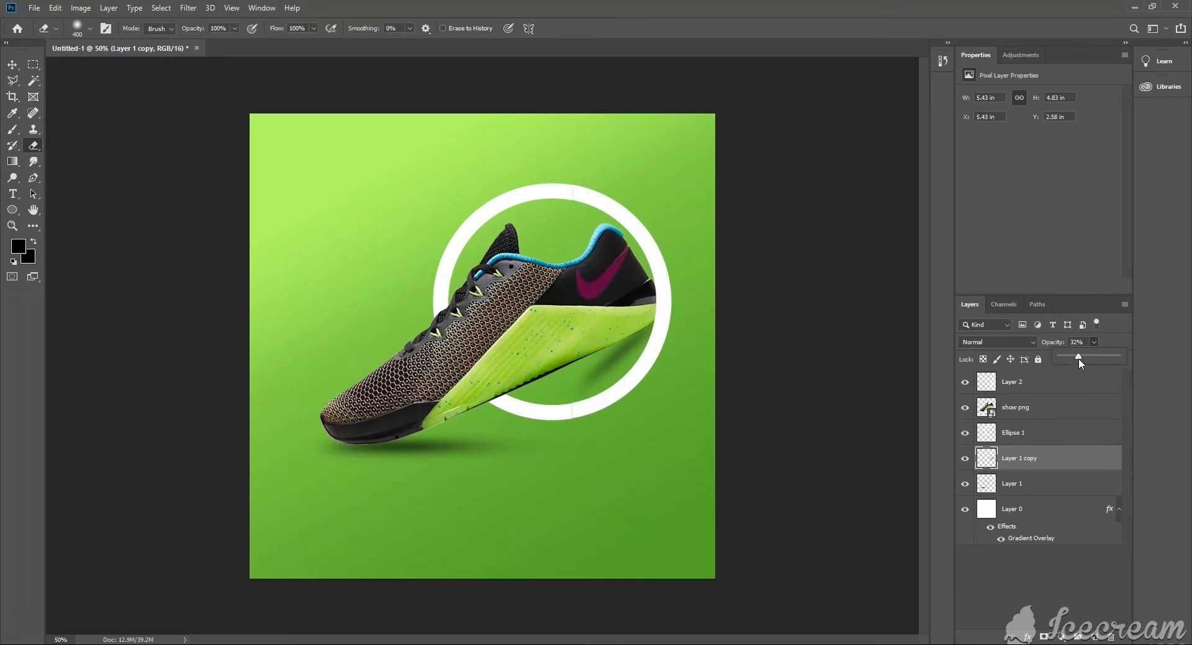
click(542, 374)
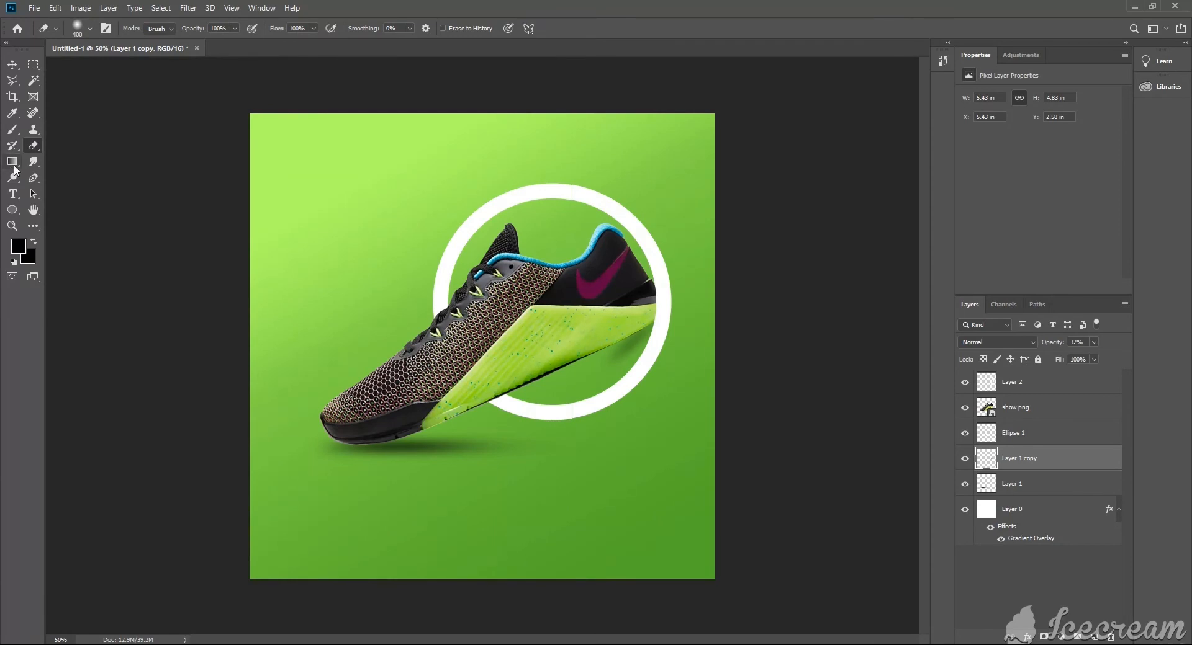
click(12, 65)
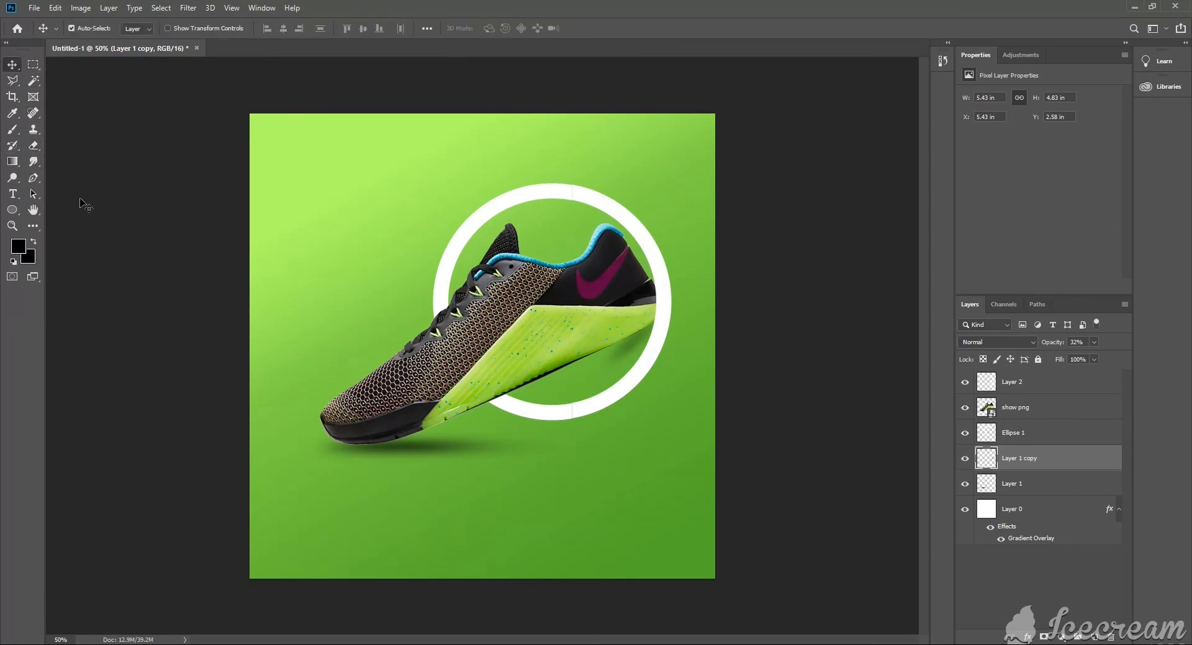
Draw a closed black wave shape with the Pen tool, covering the canvas's upper-left corner with an S-curved lower edge.
click(34, 178)
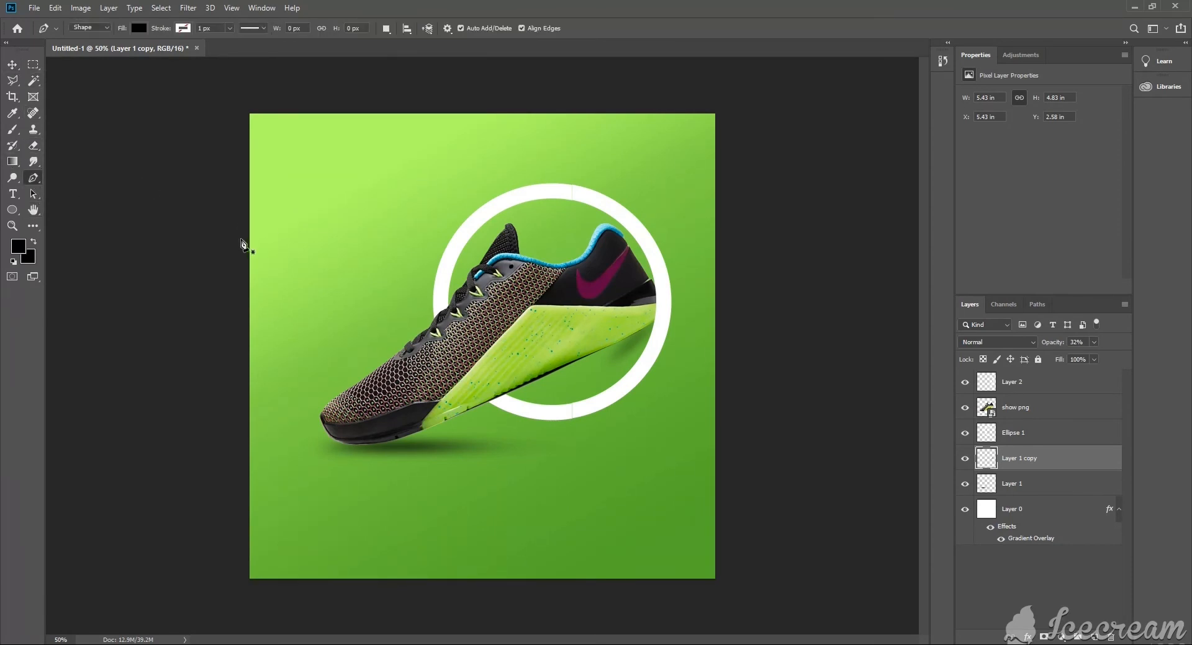
click(241, 239)
click(426, 164)
drag(427, 165, 505, 87)
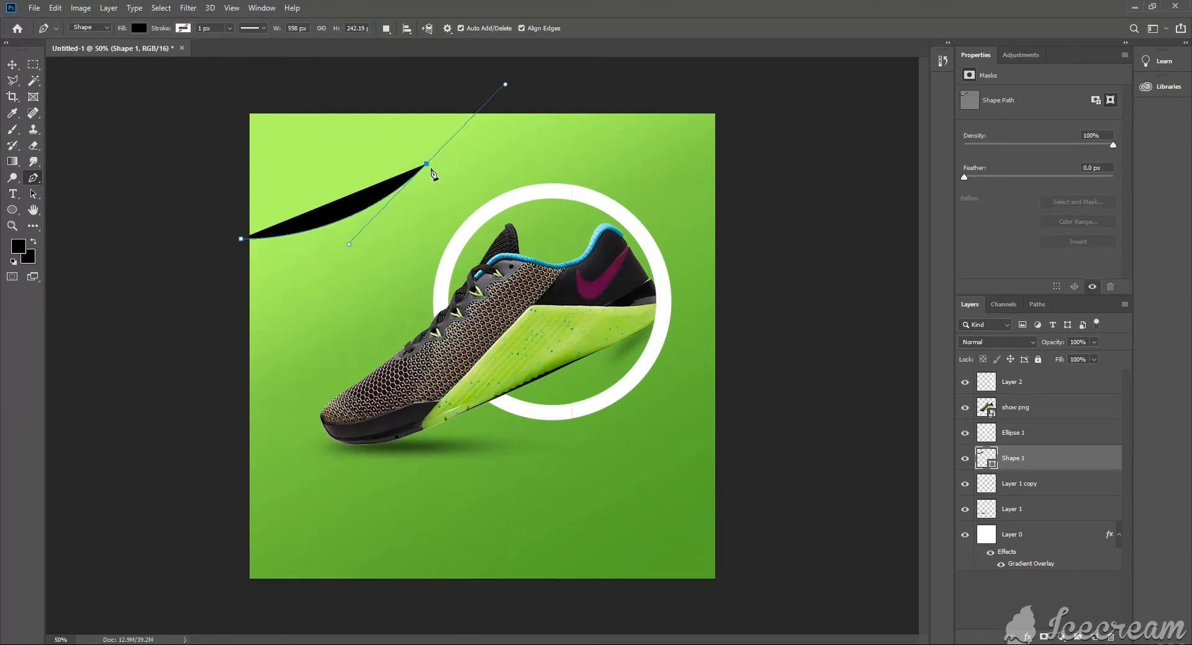
alt+click(427, 165)
drag(576, 104, 667, 105)
alt+click(578, 104)
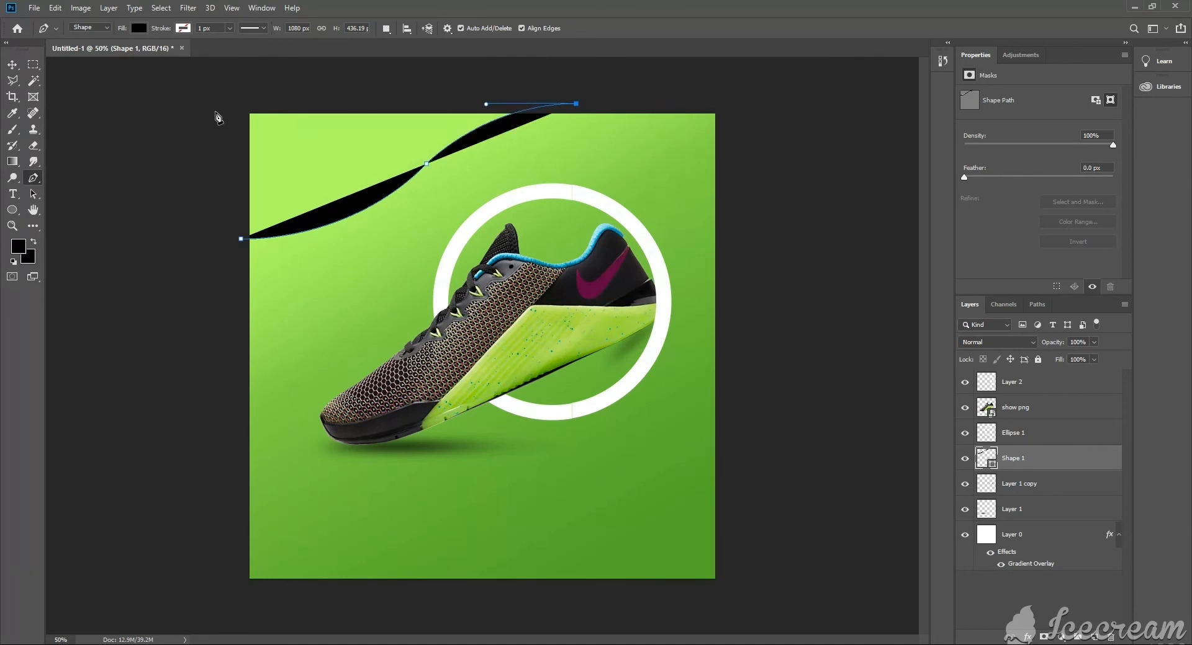
click(218, 102)
click(240, 241)
Try a solid green color overlay, #68bc37, on the corner wave shape.
click(1028, 638)
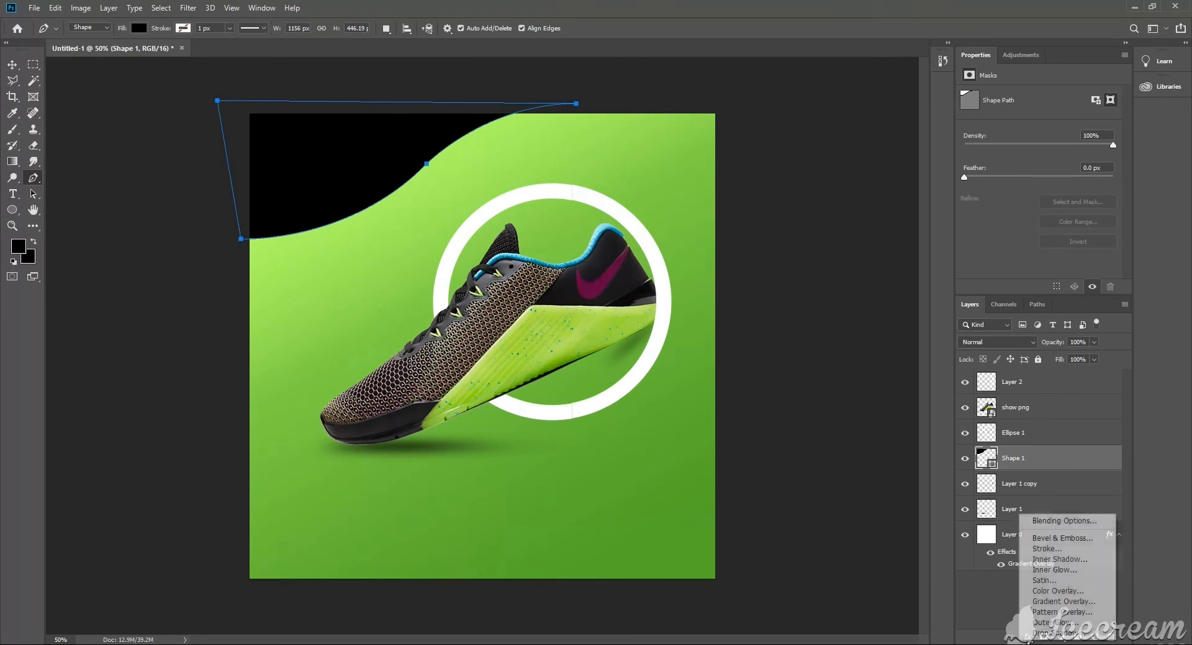
click(1055, 592)
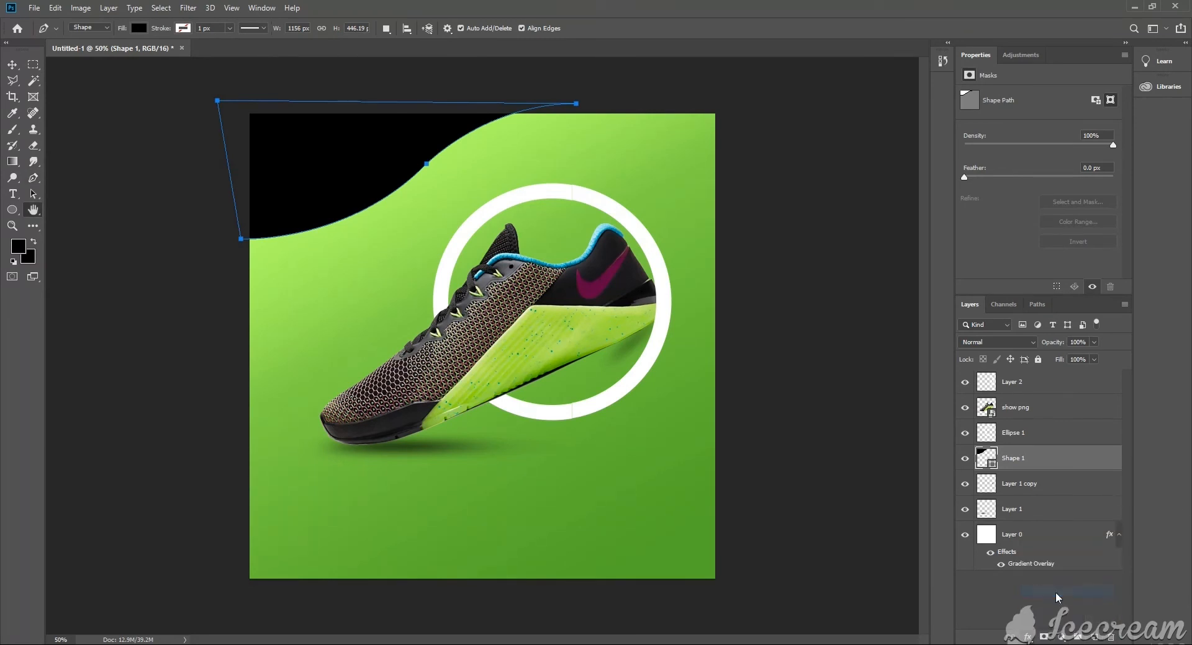
click(997, 297)
click(676, 345)
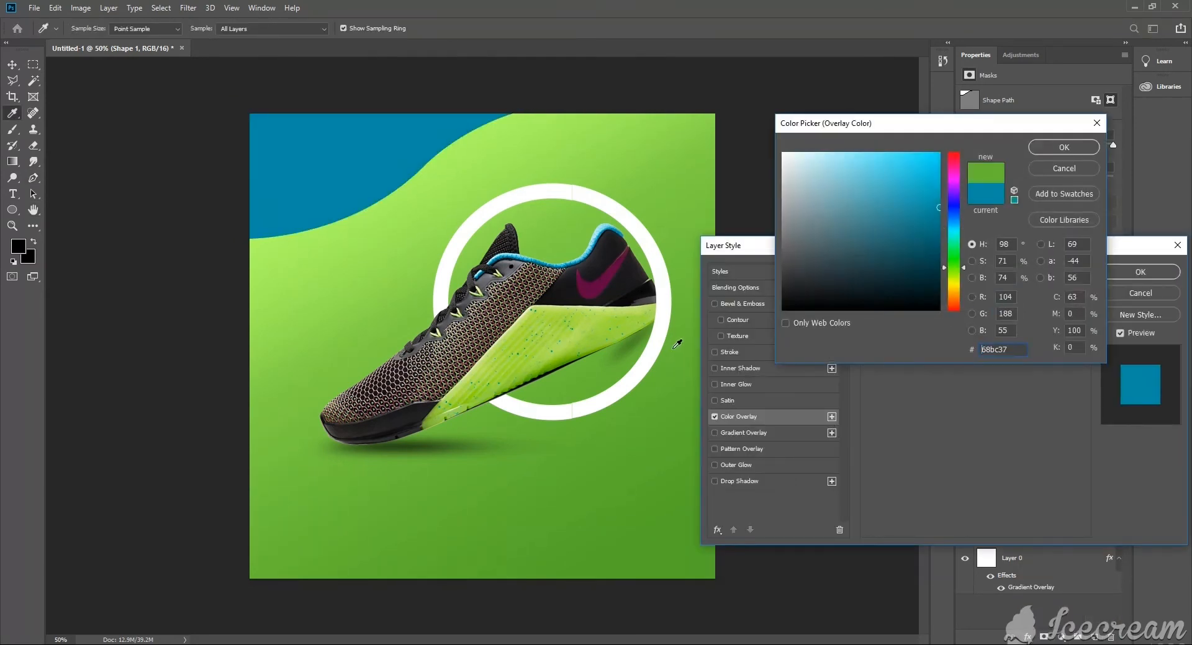
click(1061, 149)
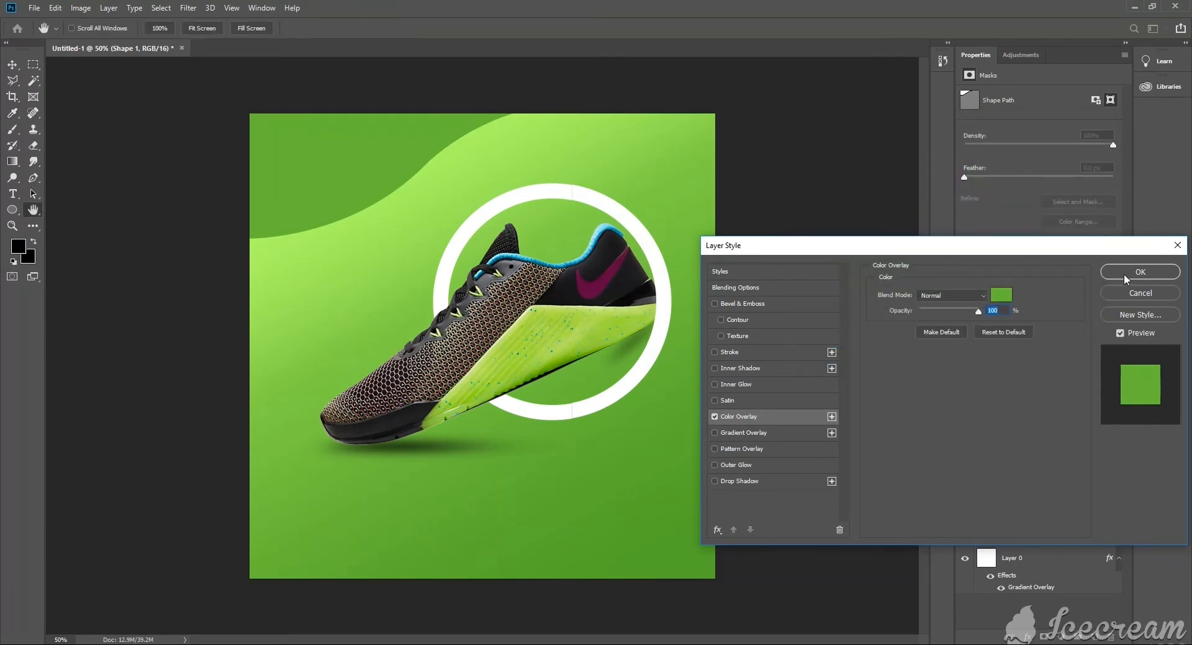
click(714, 416)
Apply the green linear gradient overlay to the corner wave shape and edit the gradient's dark color stop.
click(717, 433)
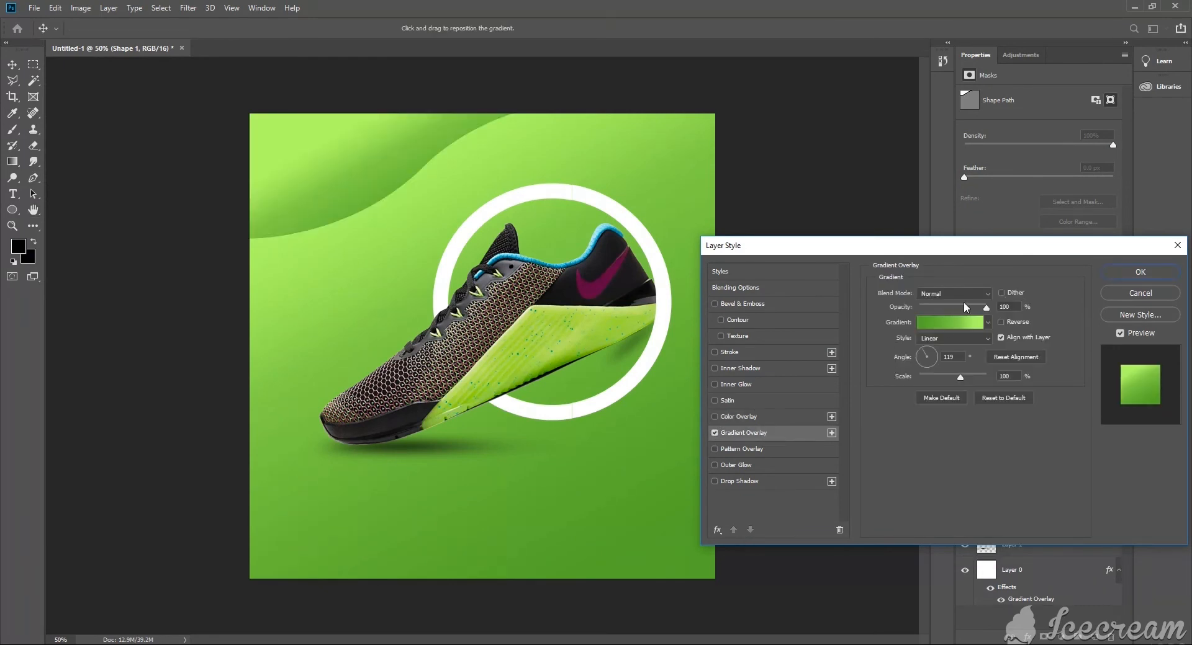
click(942, 323)
double_click(668, 342)
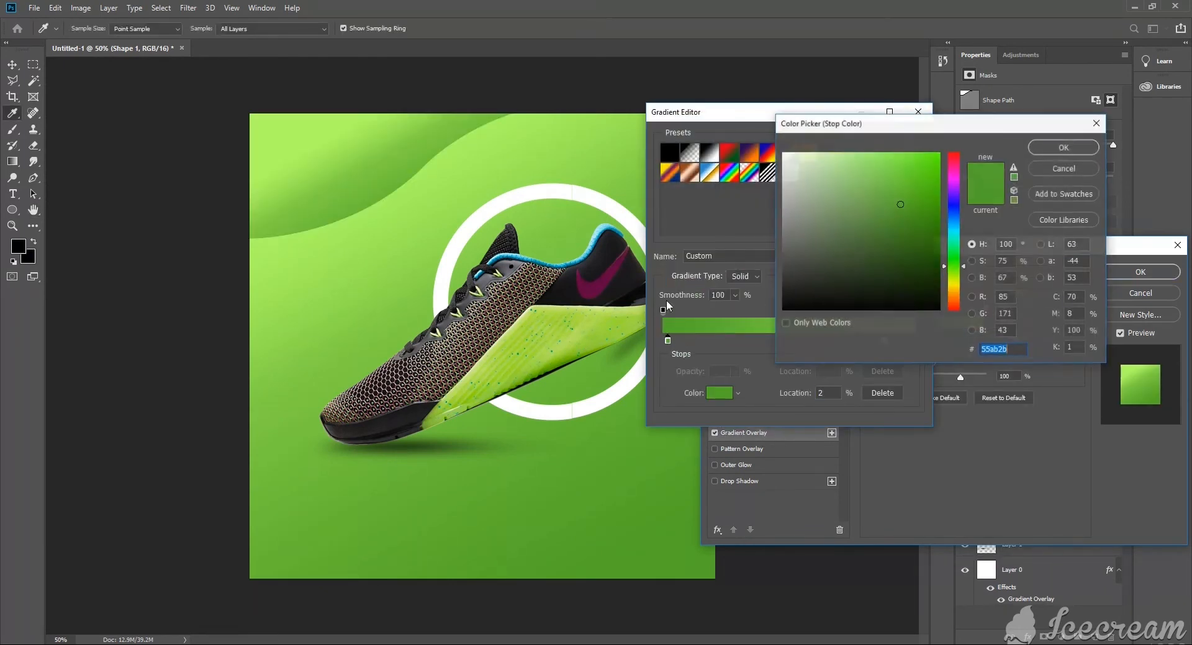
click(900, 201)
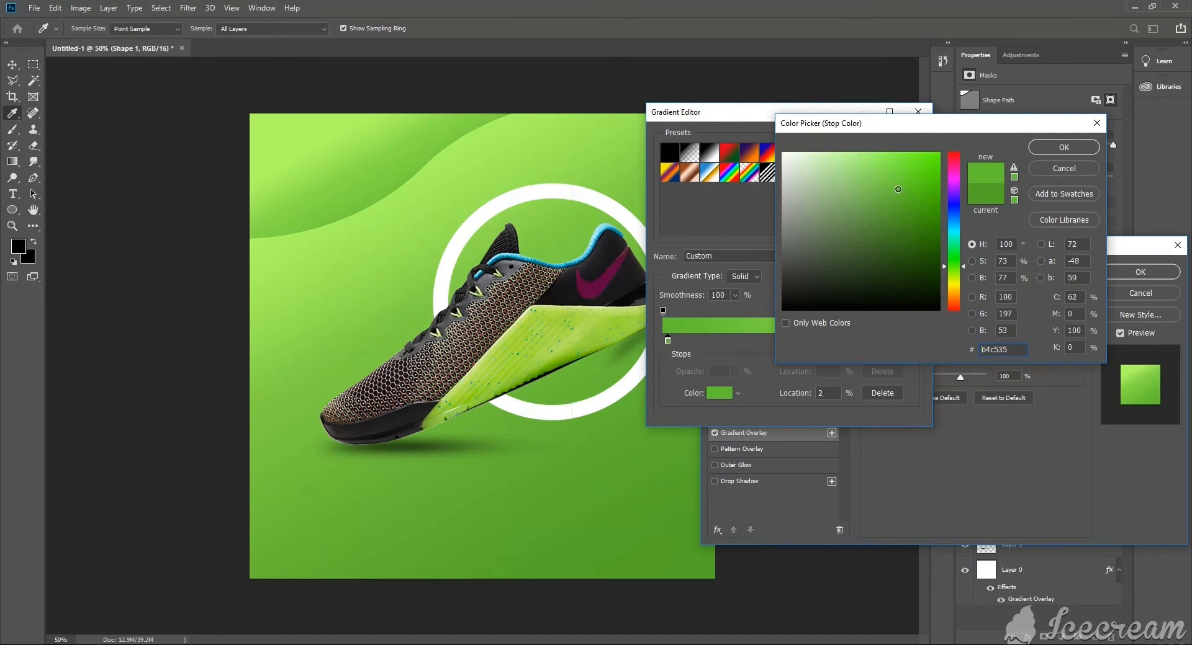
click(1040, 146)
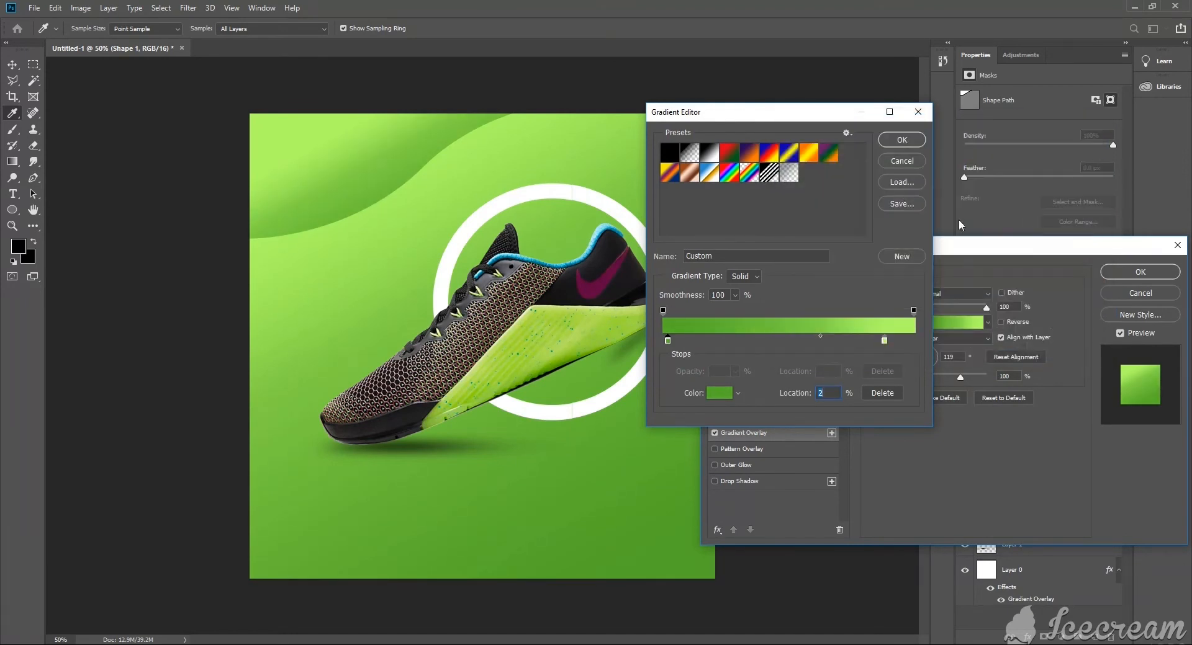
Move the gradient's color stops to both ends, adjust the midpoint, set the end opacity stop to 94% and apply the layer style.
drag(886, 341, 917, 345)
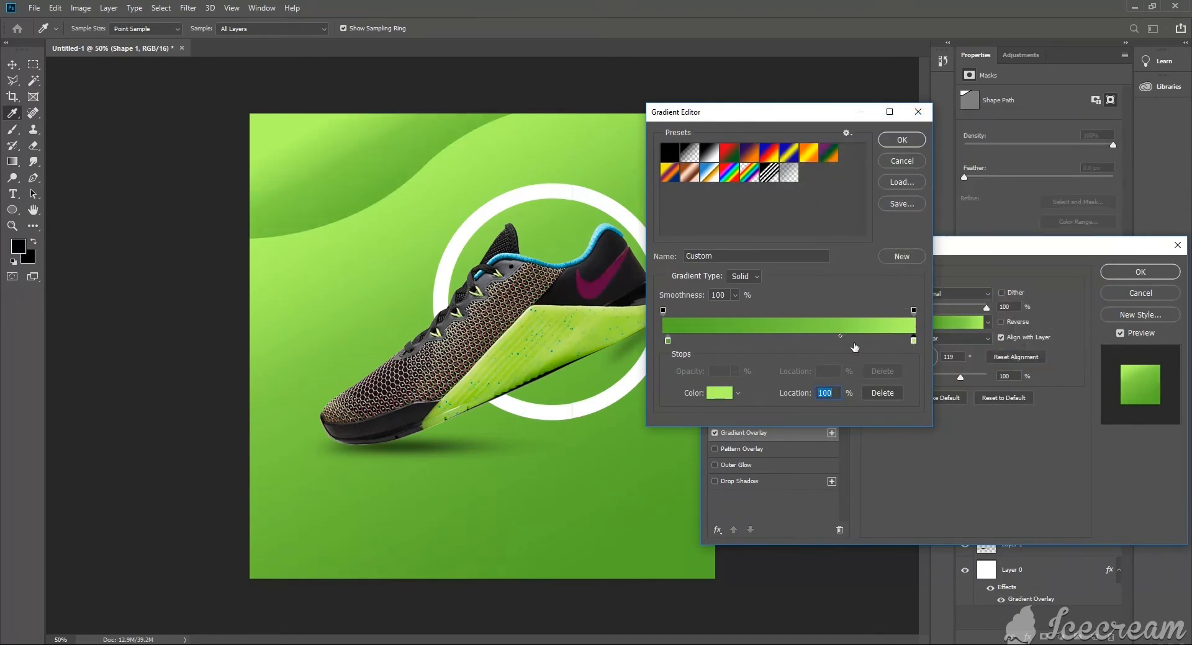
drag(842, 337, 851, 337)
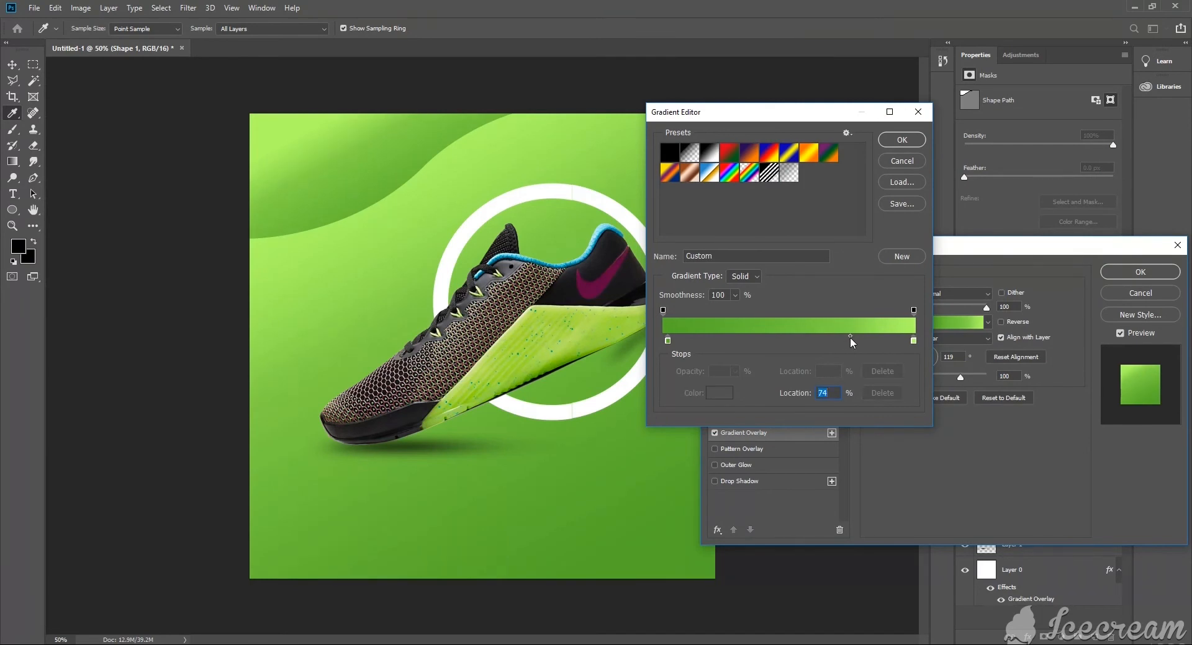
mouse_move(667, 341)
mouse_down()
mouse_move(682, 341)
mouse_move(656, 344)
mouse_up()
drag(848, 337, 834, 337)
drag(914, 309, 901, 310)
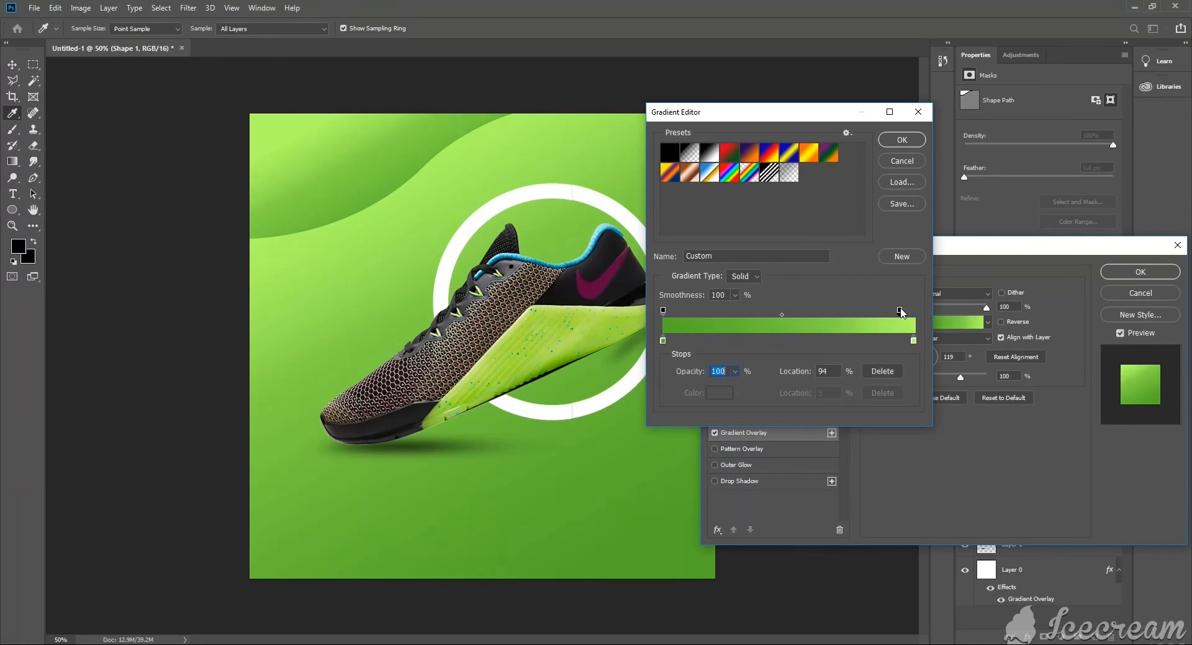
click(902, 140)
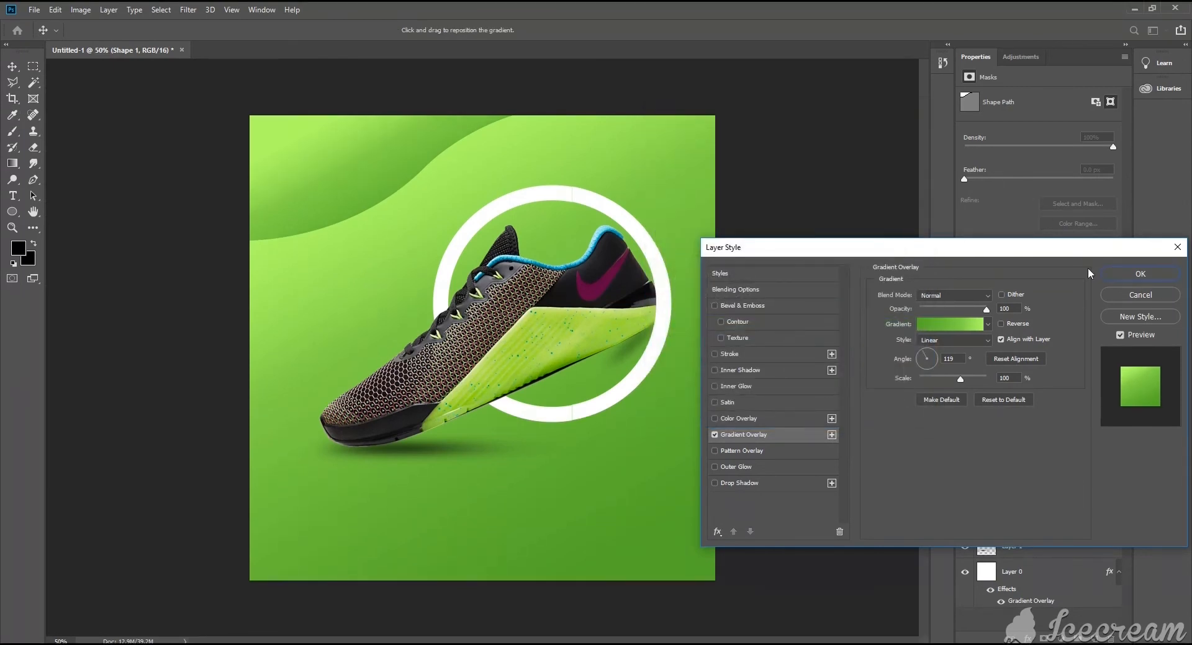
click(1127, 275)
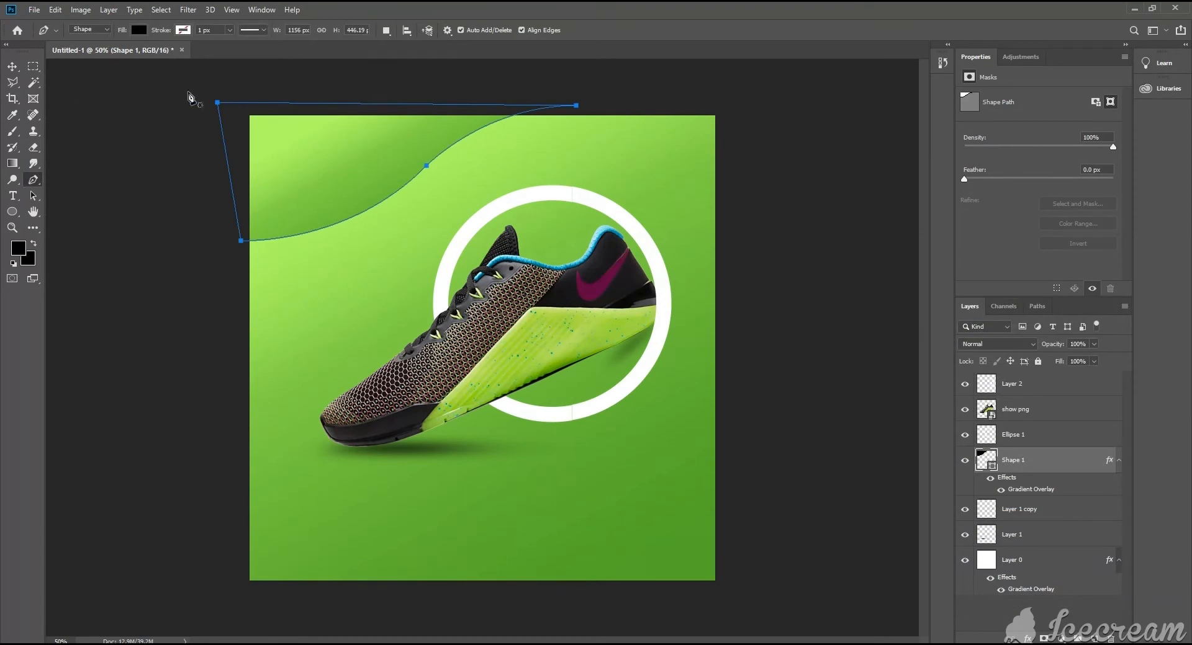
Duplicate the corner wave shape, flip the copy vertically and place it along the canvas's lower edge.
key(v)
drag(484, 438, 486, 478)
key(ctrl+t)
right_click(518, 443)
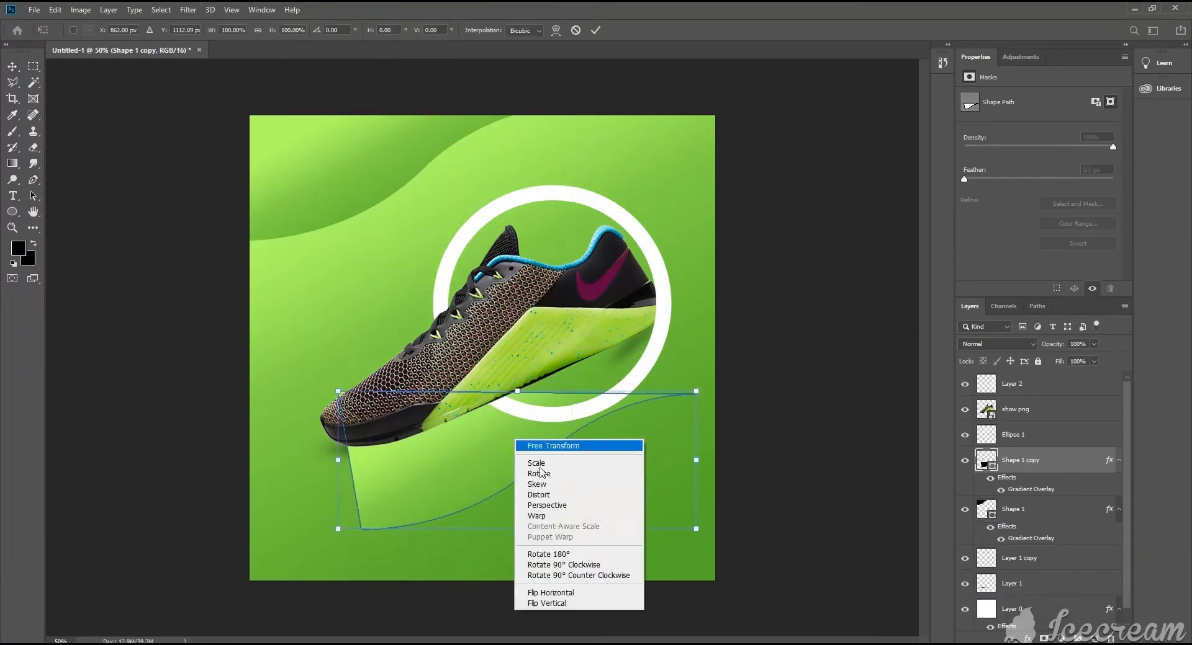
click(546, 606)
drag(501, 467, 546, 549)
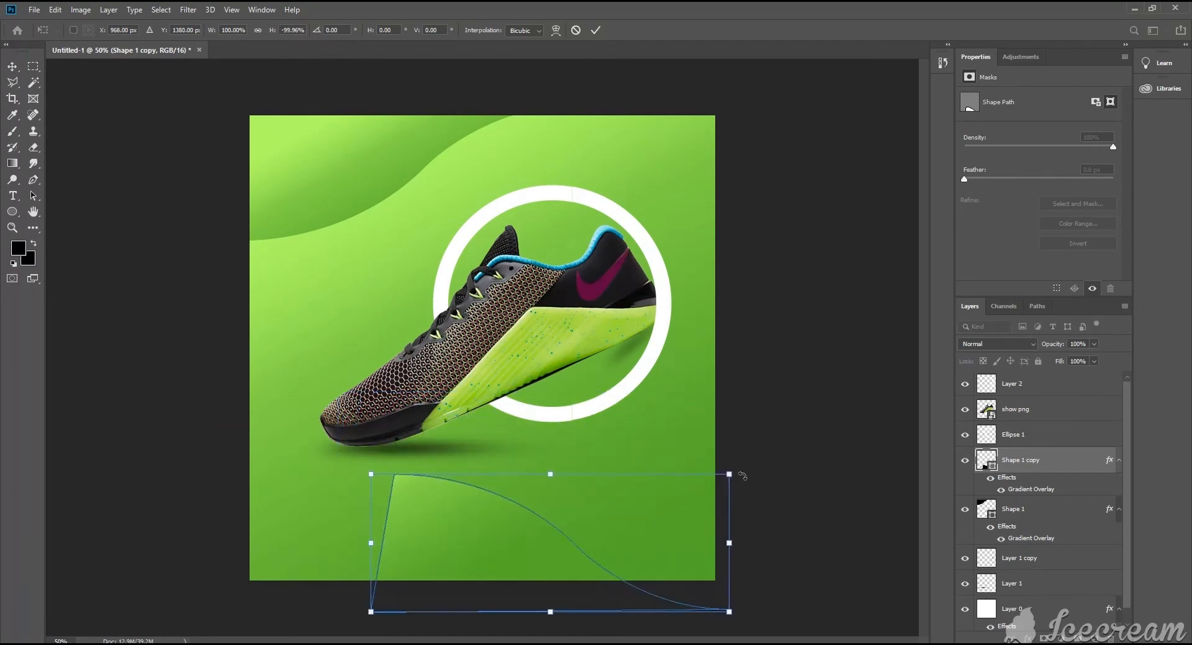
key(Return)
Scale the lower wave copy to about 195% and rotate it about -21° so it spans the canvas width.
key(ctrl+t)
drag(753, 485, 683, 379)
drag(736, 500, 968, 424)
drag(574, 578, 573, 554)
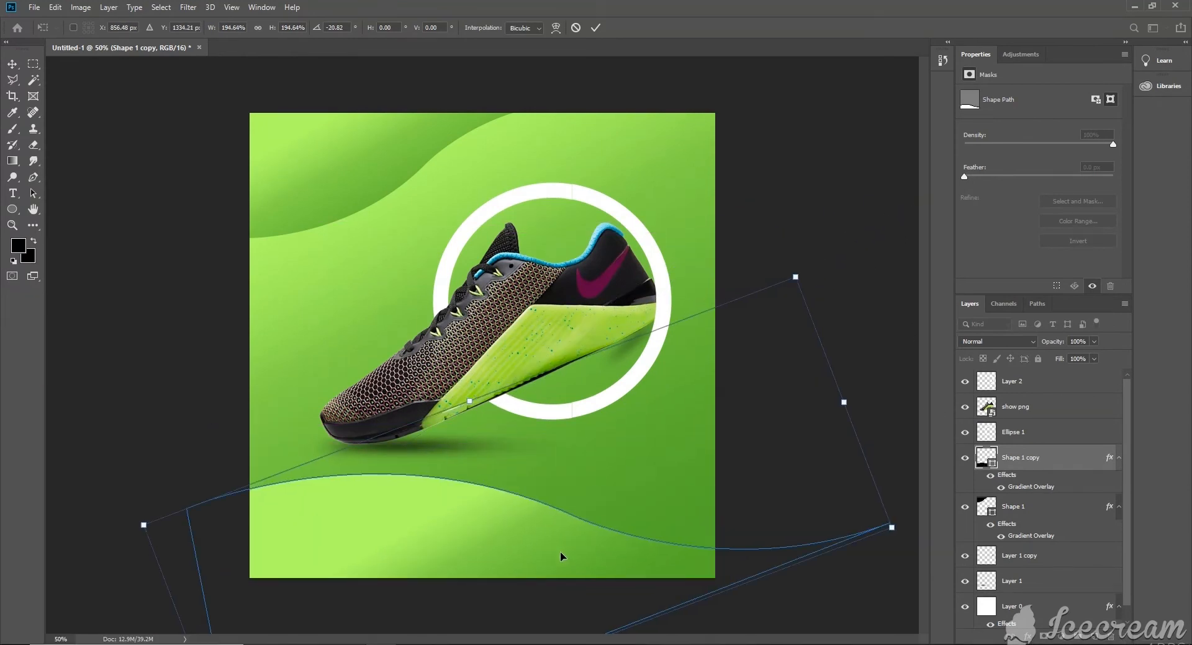
drag(562, 558, 588, 560)
Reshape the lower wave to about 163% width and 232% height, rotate it to about -28° and shift it down.
drag(875, 258, 773, 170)
drag(813, 310, 725, 380)
mouse_move(612, 584)
mouse_down()
mouse_move(605, 566)
mouse_move(650, 579)
mouse_move(634, 584)
mouse_up()
drag(439, 428, 404, 388)
drag(868, 453, 899, 513)
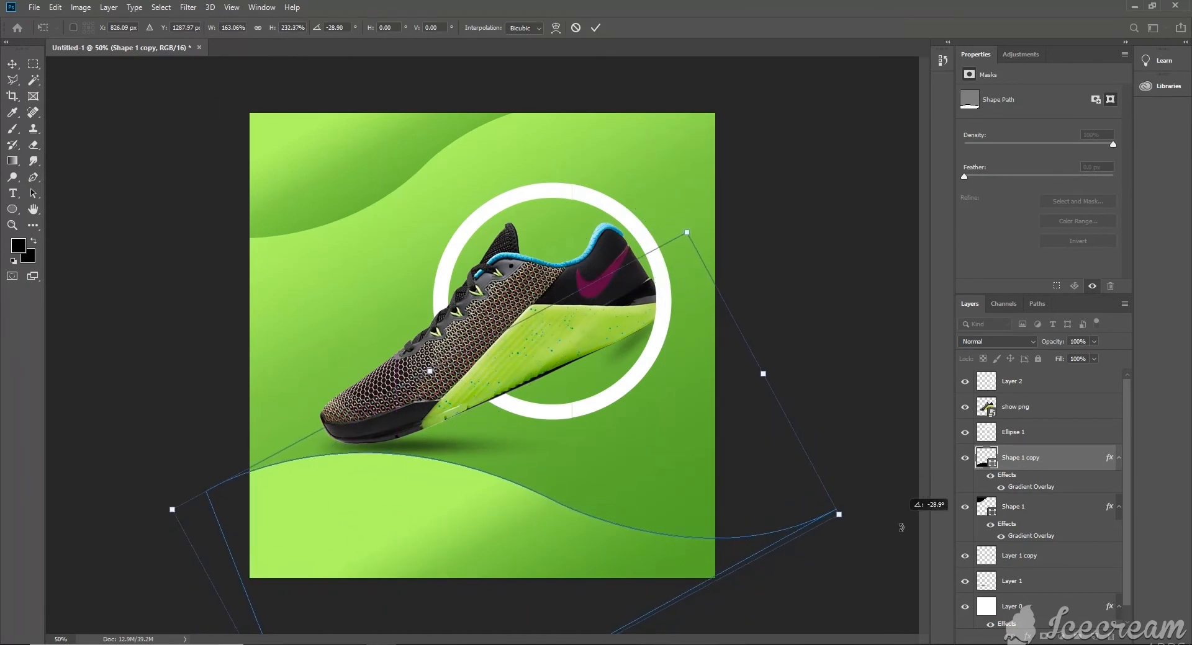
drag(620, 551, 633, 599)
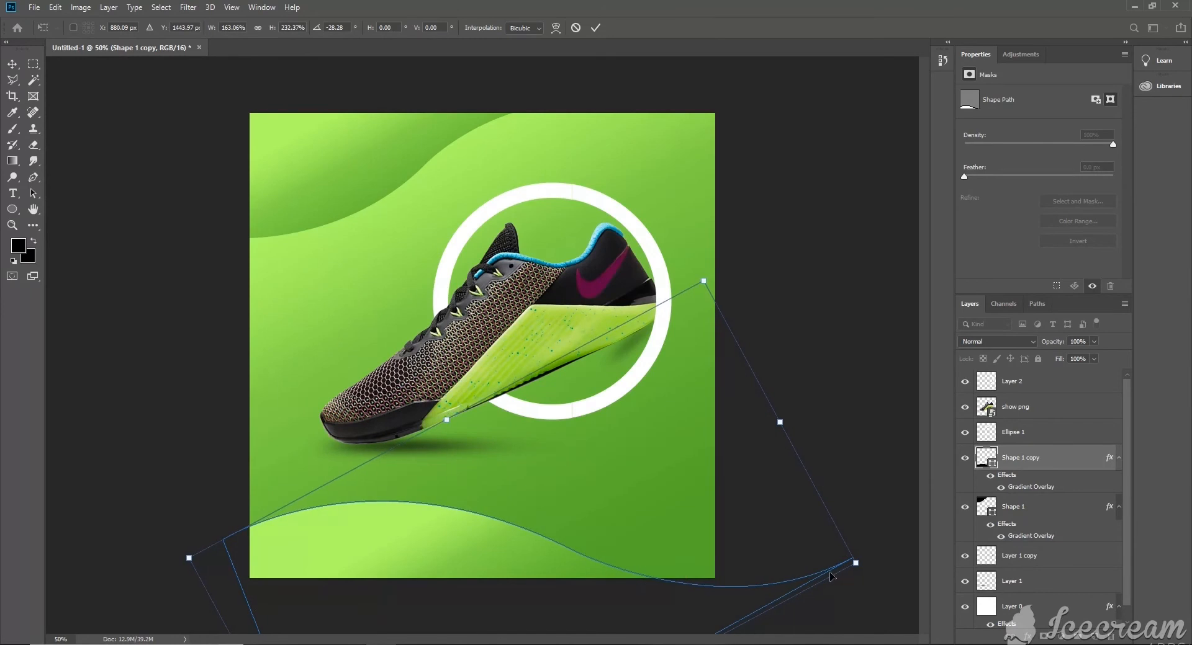
Rotate the lower wave to about -44.5° and position its gentle curve across the canvas's lower edge.
drag(893, 565, 890, 508)
drag(757, 580, 768, 562)
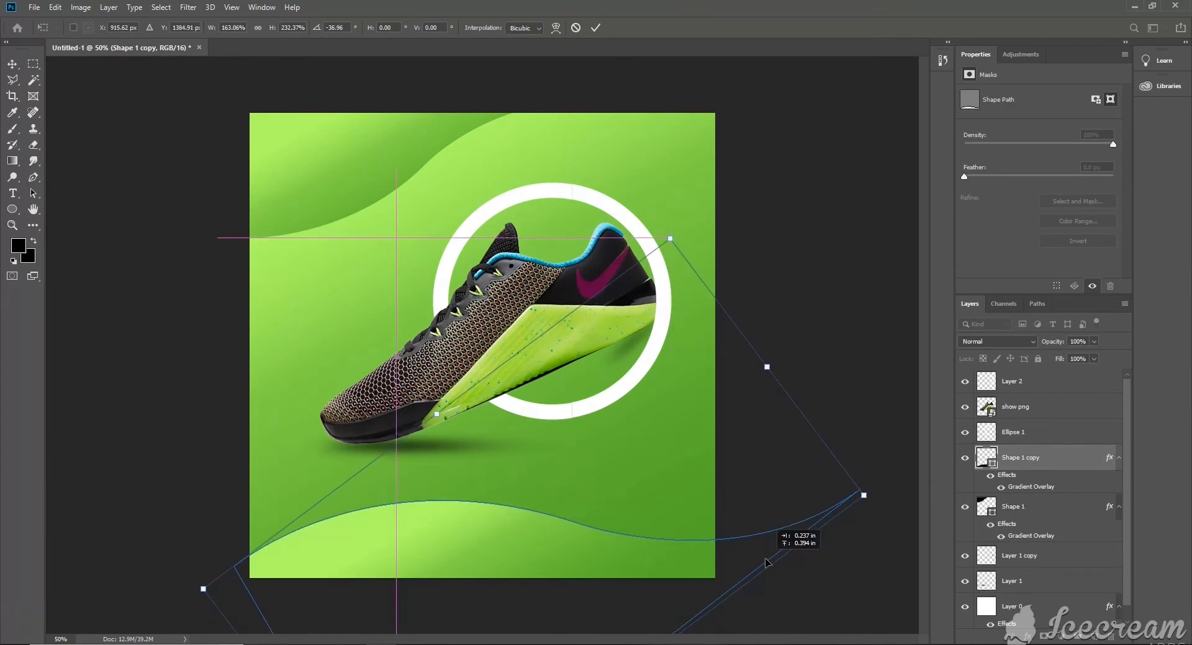
drag(907, 483, 880, 444)
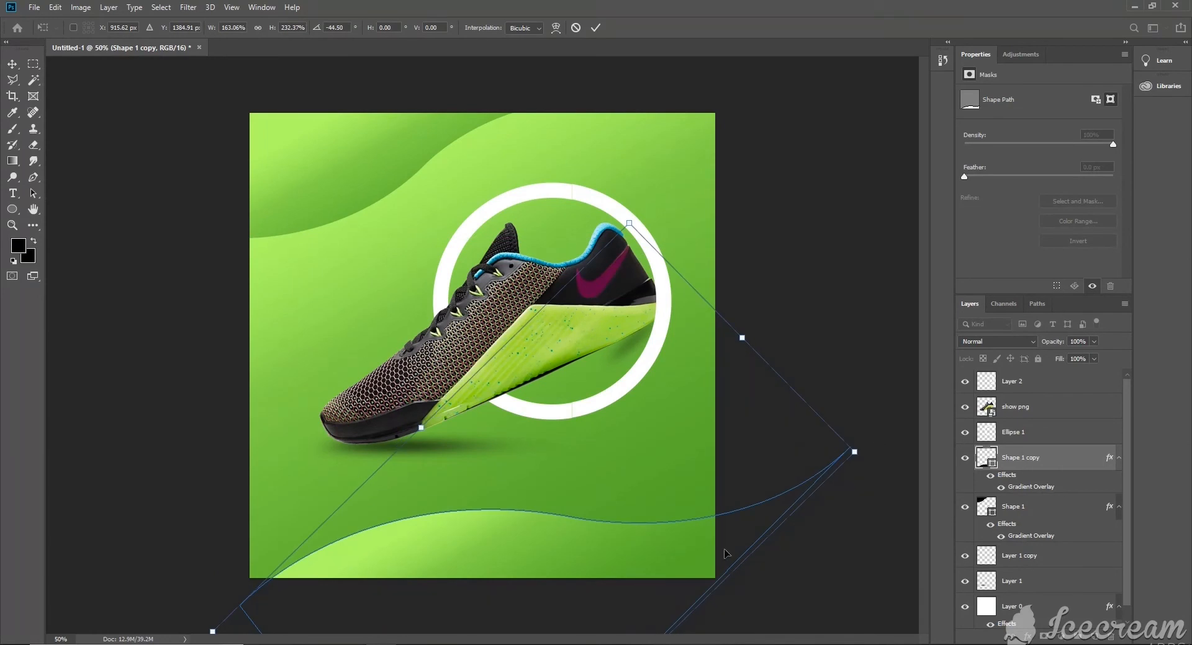
drag(722, 578, 731, 552)
key(Return)
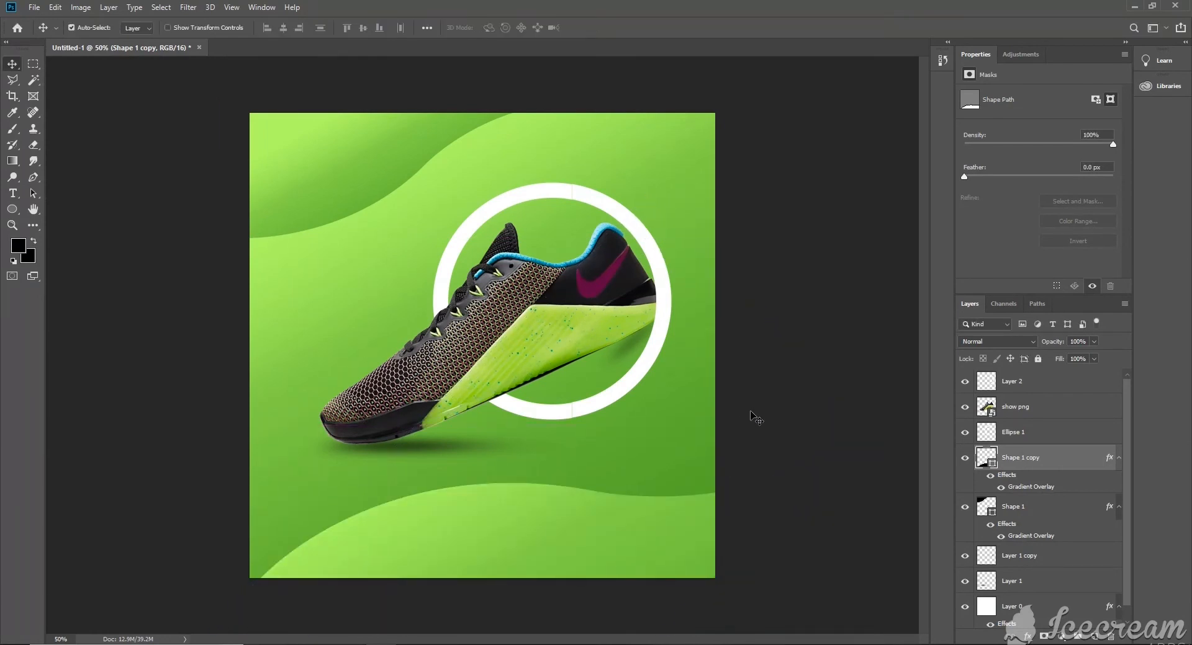
Rotate the toe shadow on Layer 1 about -4.6° to follow the tilted sole.
click(435, 453)
key(ctrl+t)
drag(633, 413, 630, 397)
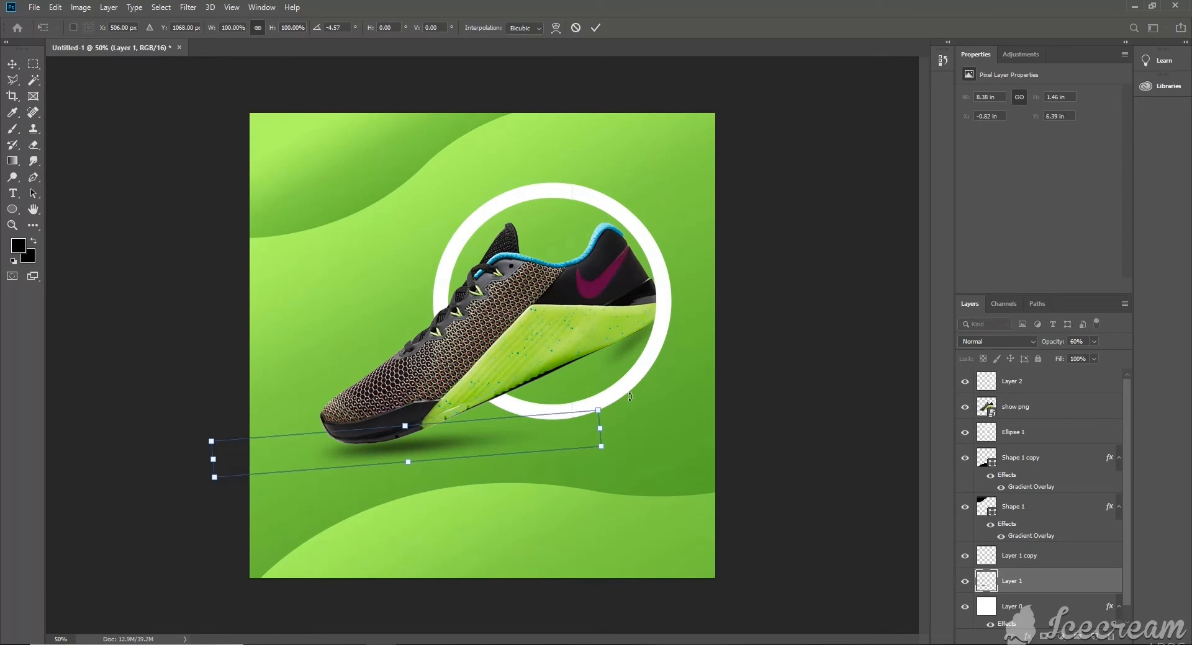
key(Return)
Nudge the toe shadow vertically until it sits close beneath the front of the sole.
key(Down)
key(Down)
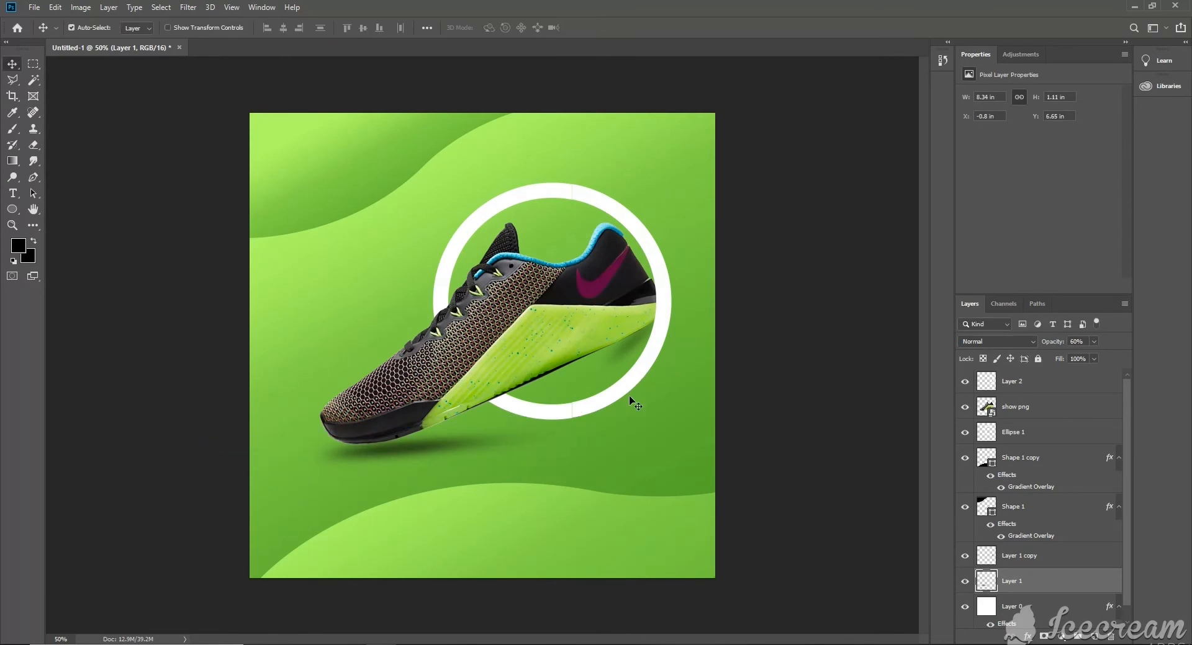
key(Up)
key(Up)
key(Up)
key(Up)
key(Up)
key(Up)
key(Up)
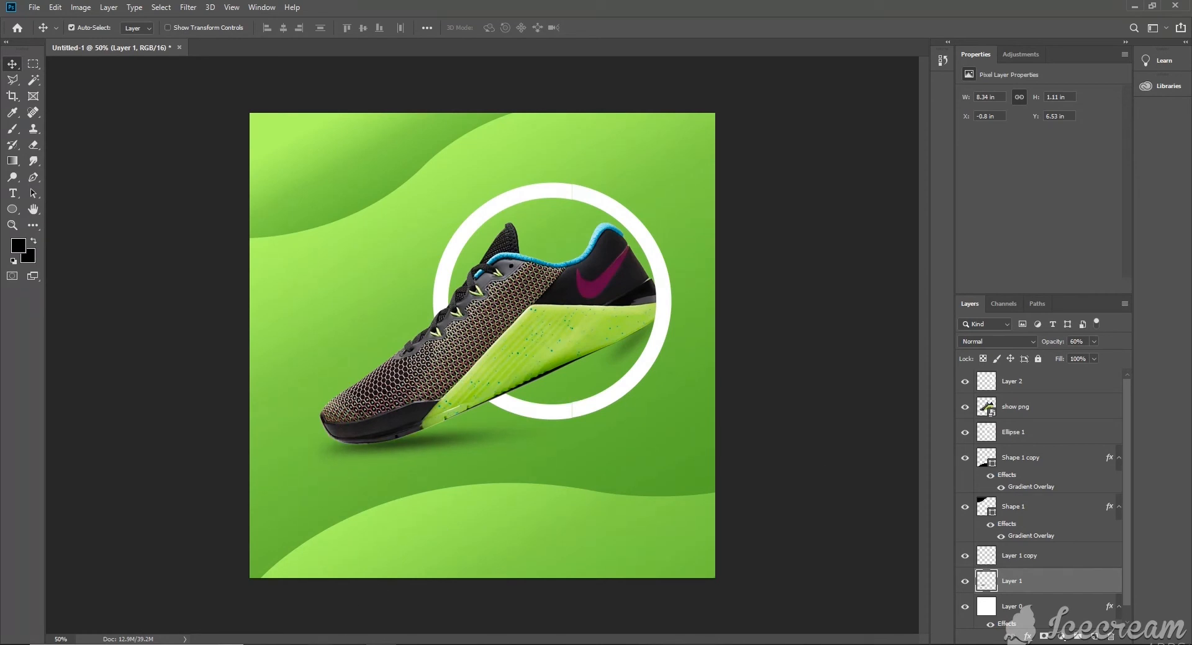
Place the dots background PNG over the canvas above Layer 1 and rasterize its layer.
mouse_move(324, 644)
click(324, 618)
drag(114, 102, 551, 347)
key(Return)
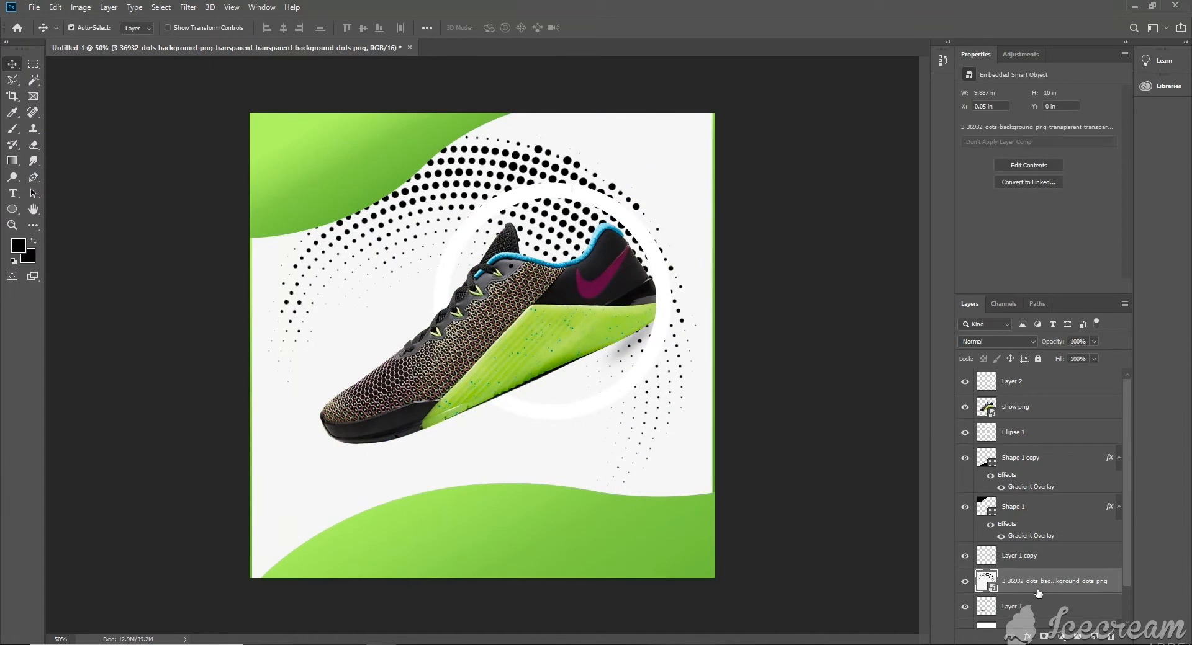
right_click(1049, 581)
click(1055, 276)
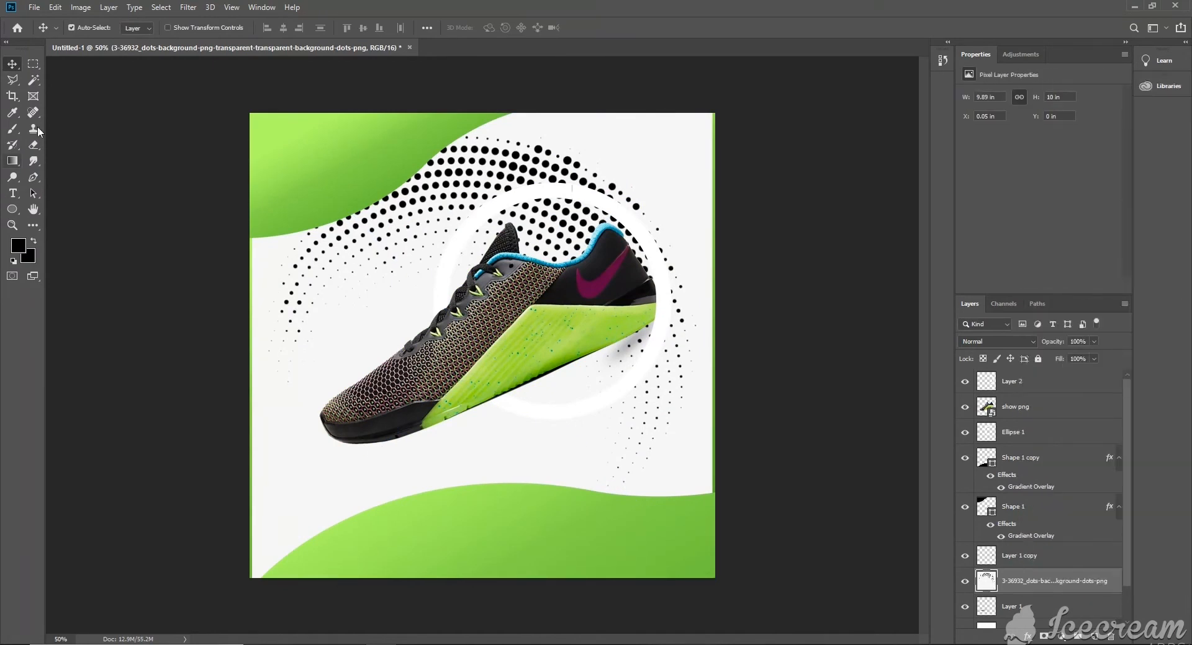
Remove the white background from the dots layer by selecting it with the Magic Wand and deleting it.
key(w)
click(389, 320)
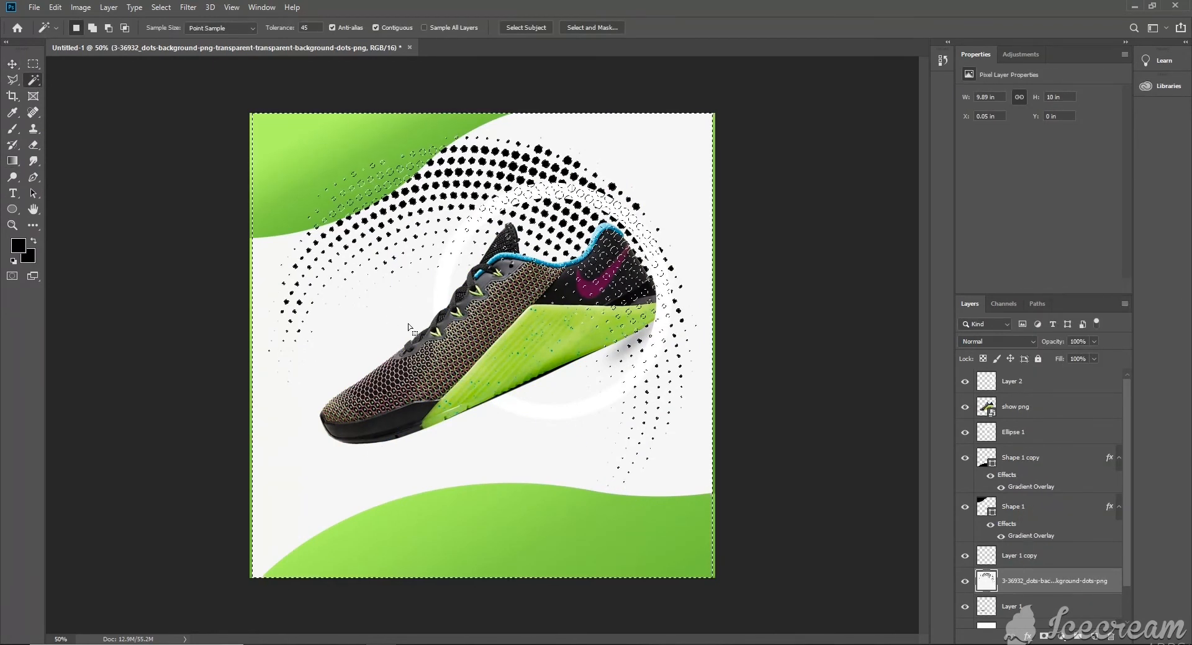
key(Delete)
key(ctrl+d)
scroll(1013, 583, down, 2)
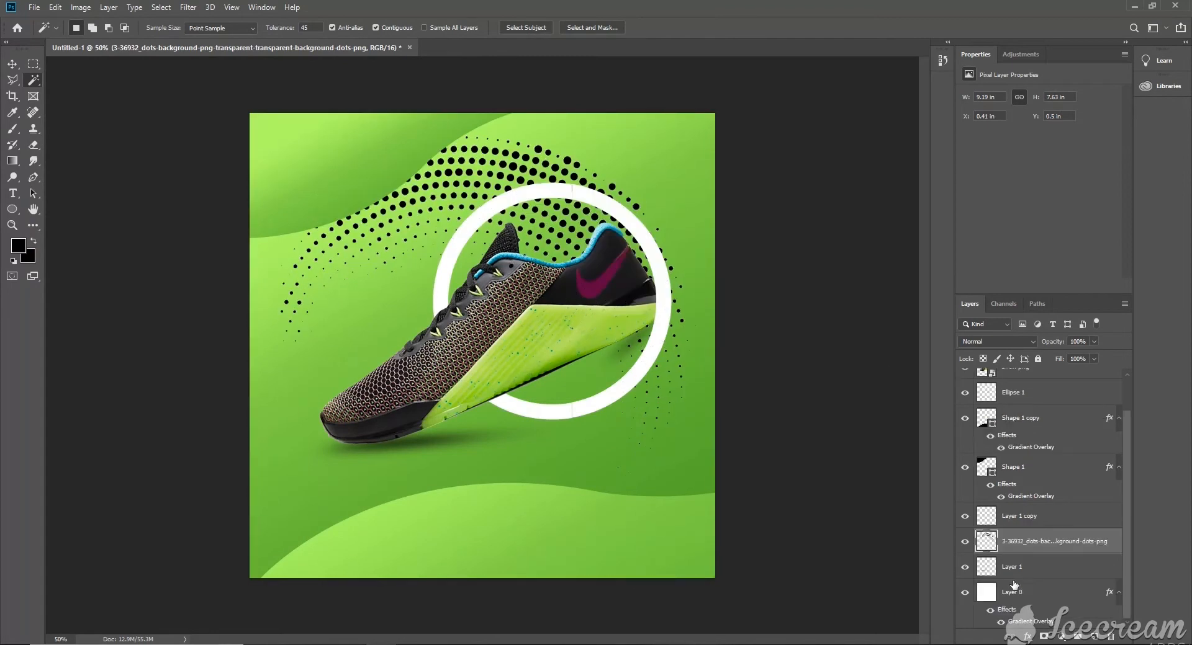
Scale the dots pattern to about 76% width and 80% height and position it around the ring's upper-right arc.
click(12, 64)
drag(528, 160, 601, 137)
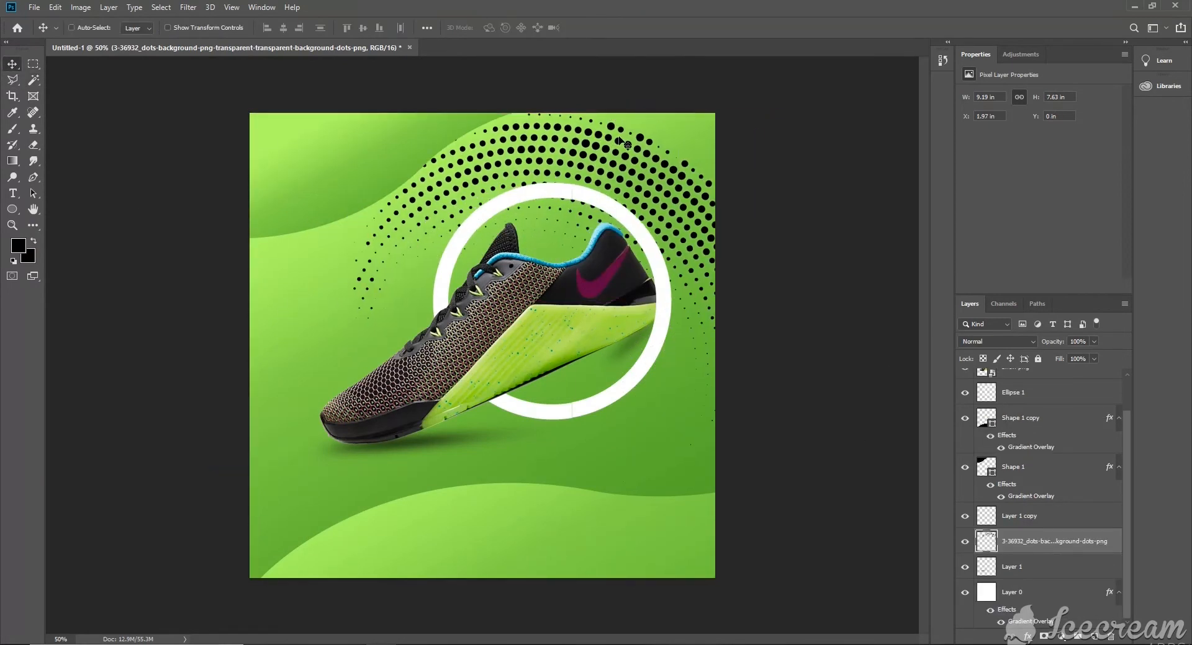
key(ctrl+t)
drag(768, 112, 664, 182)
drag(432, 224, 498, 151)
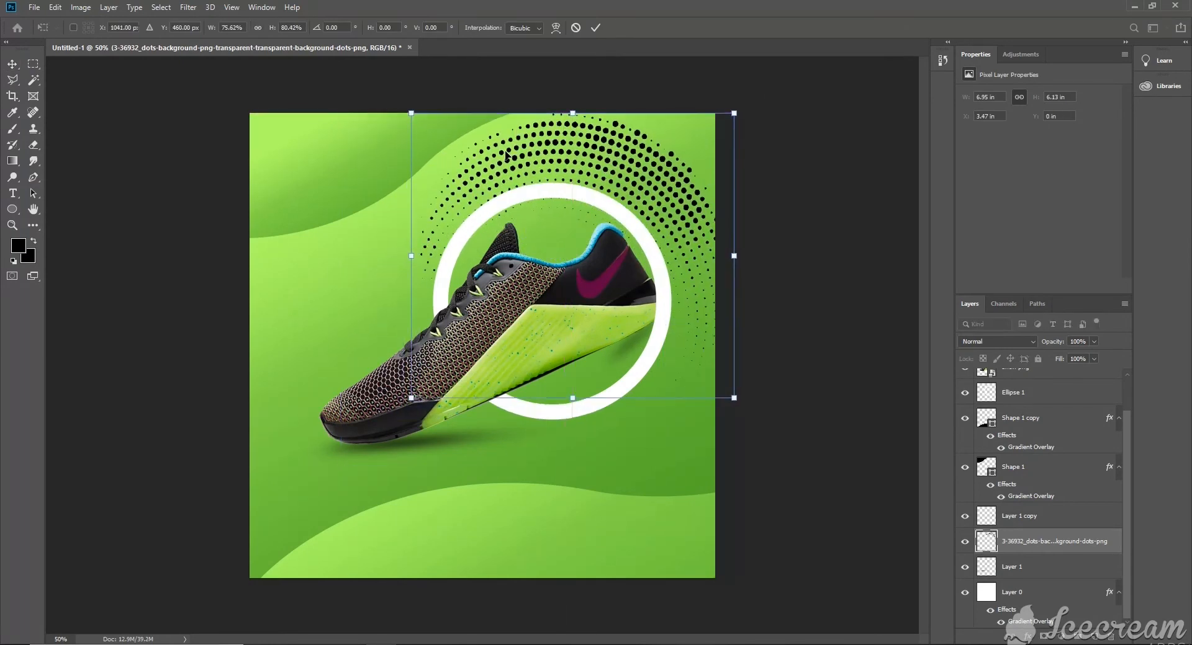
key(Return)
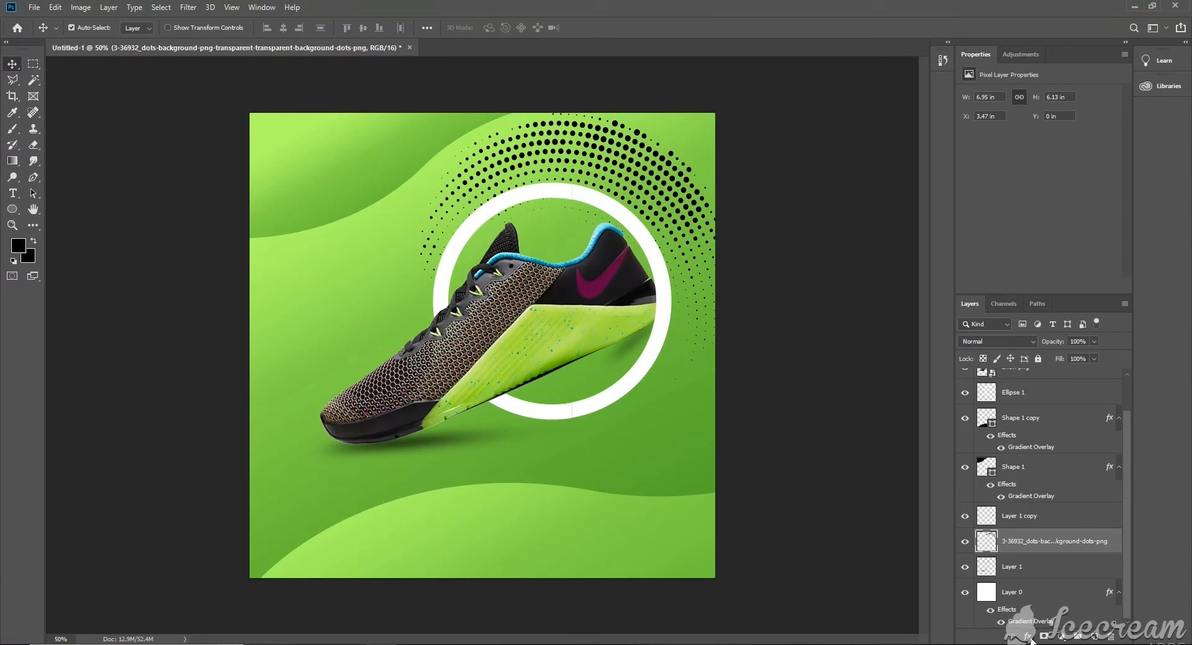
Apply a Color Overlay in green #62b633 to the dots pattern and set its layer opacity to 79%.
click(1028, 637)
click(1055, 602)
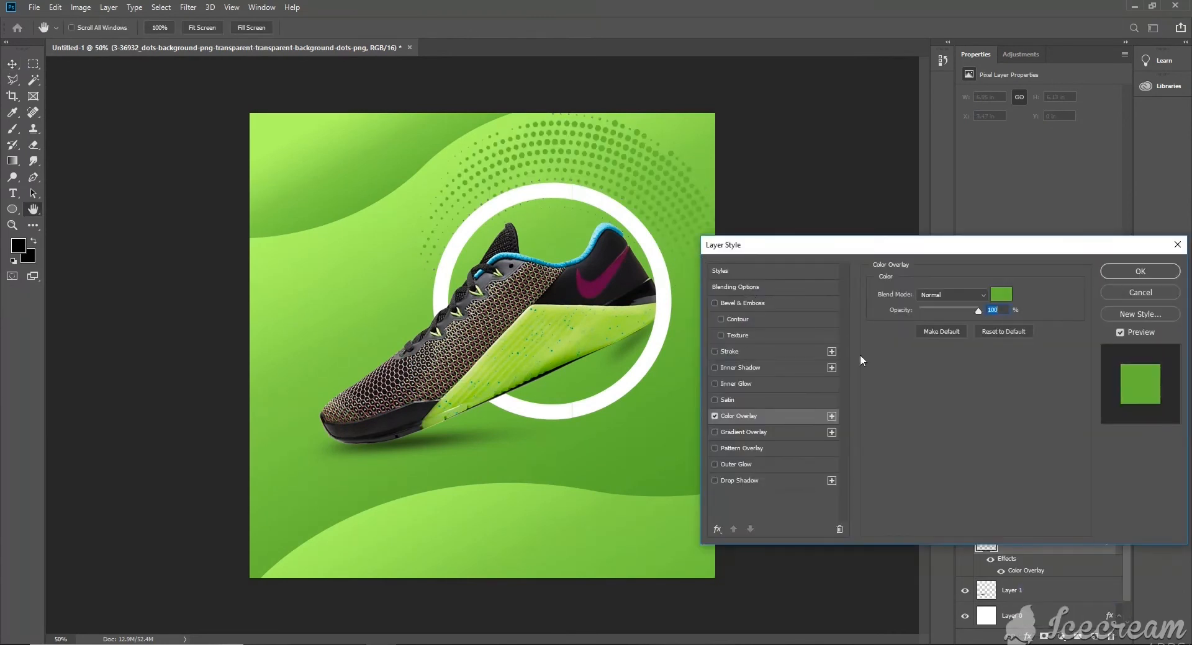
click(1005, 293)
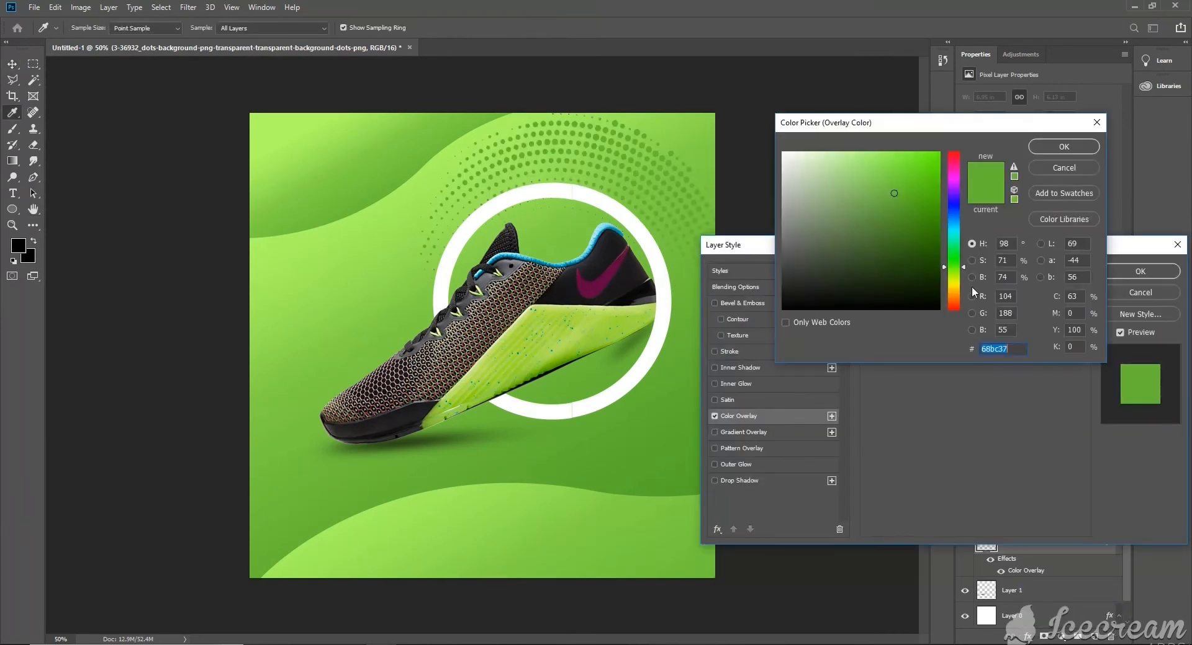
click(687, 143)
click(672, 398)
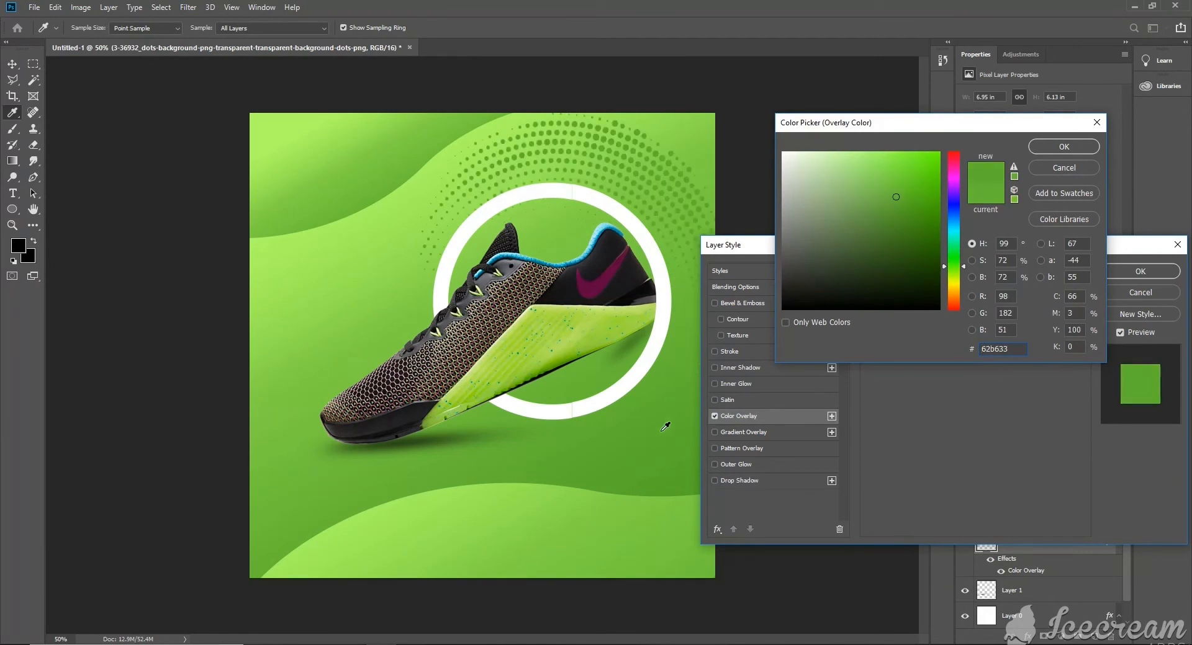
click(1048, 149)
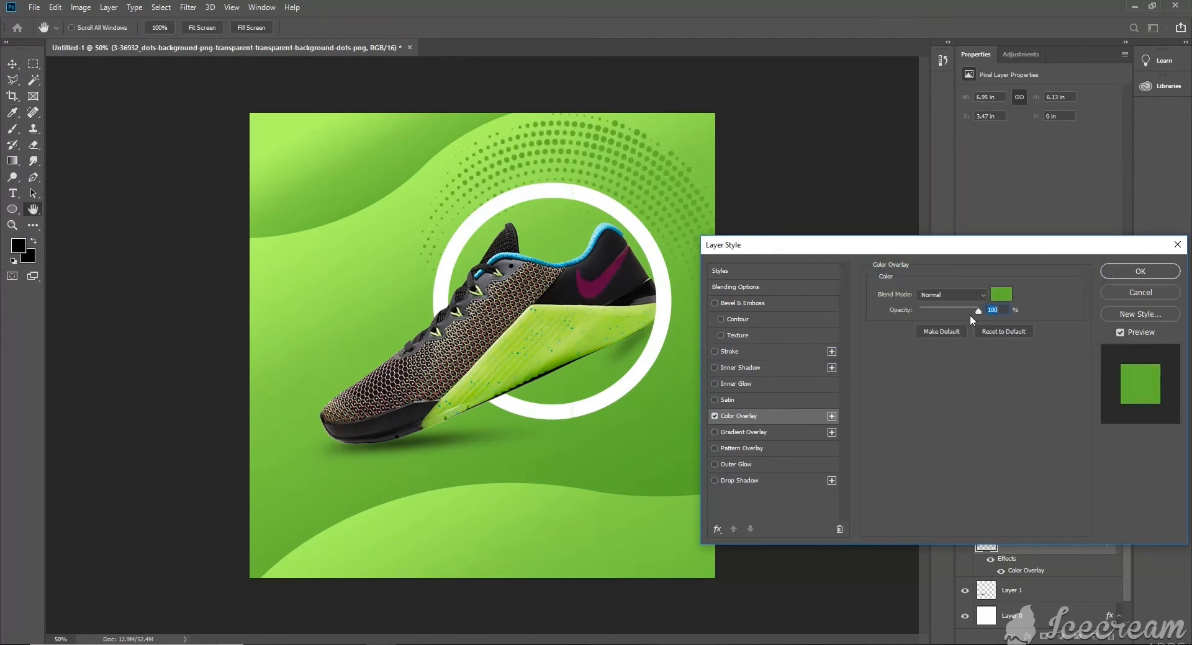
click(1117, 275)
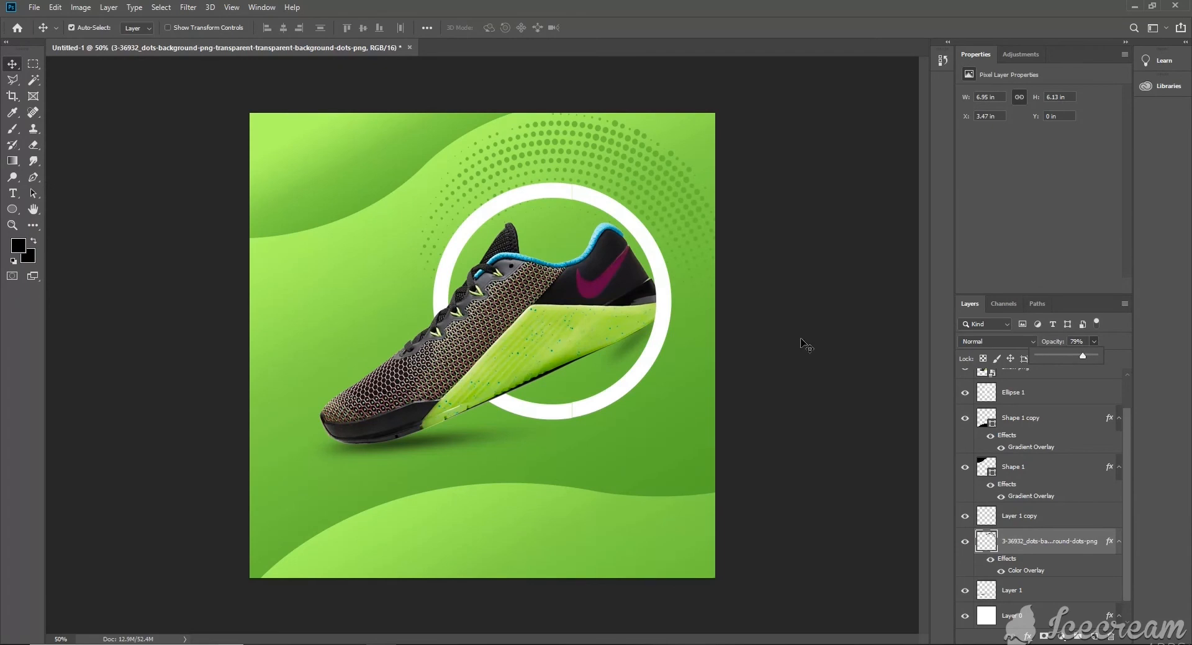
Draw a black circle of about 328 px near the canvas's lower-right corner and bring its layer above all others.
click(12, 209)
drag(587, 482, 672, 567)
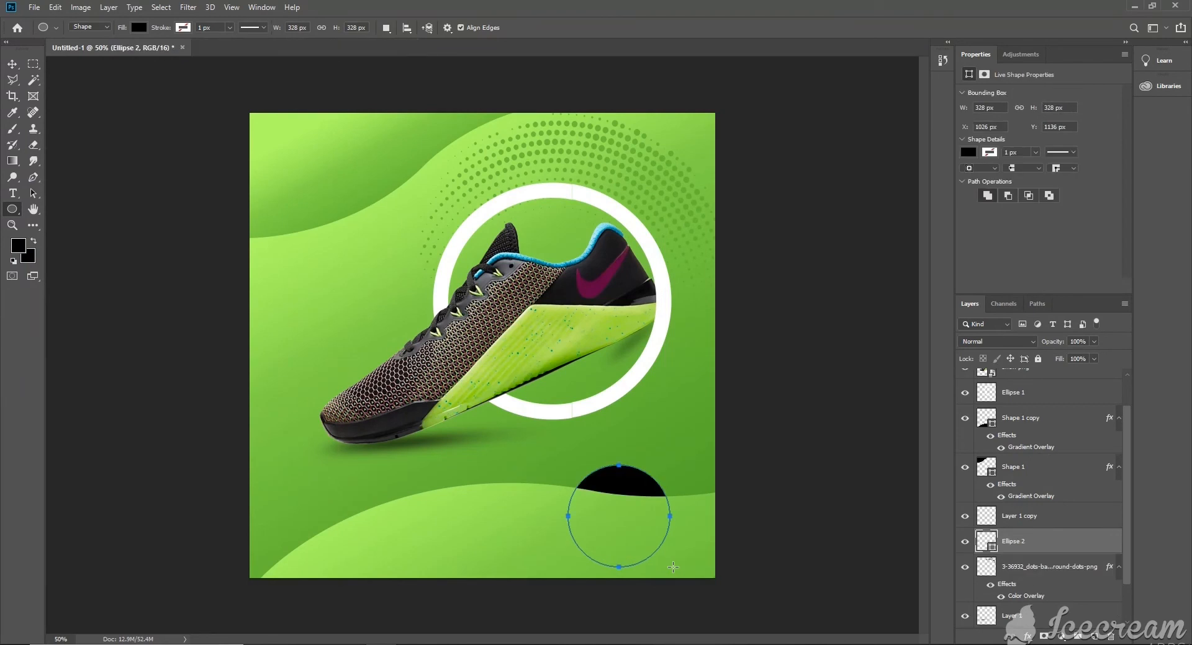
click(11, 64)
drag(1030, 552, 1036, 364)
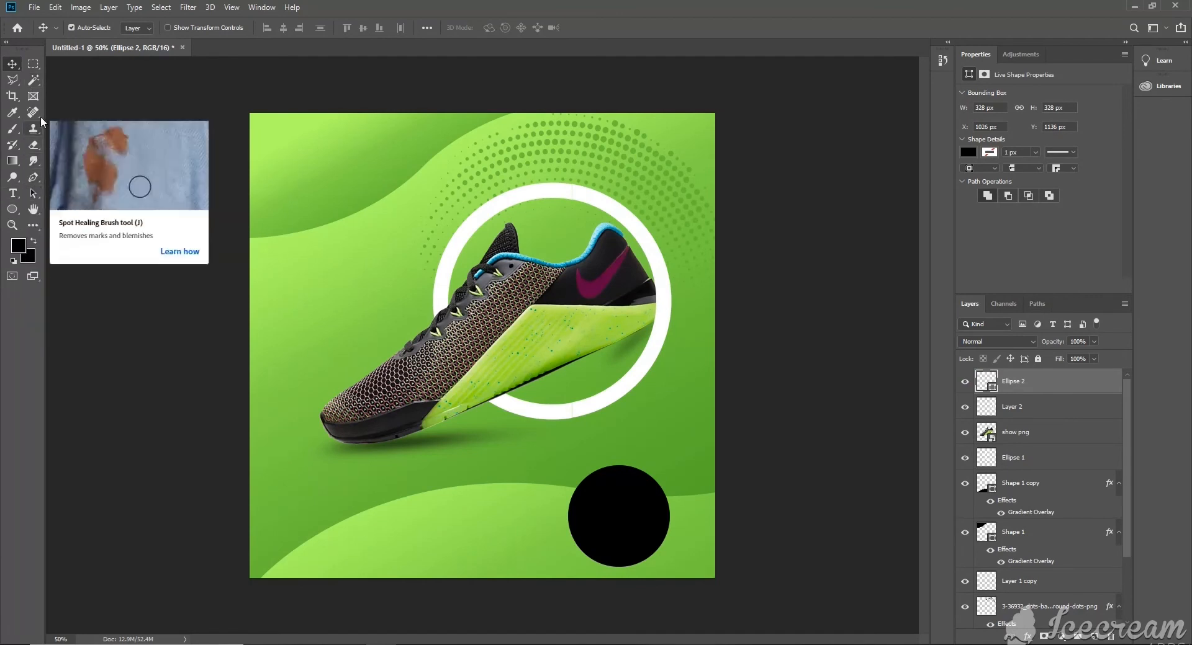
Apply a Color Overlay in blue #008caf to the circle.
click(1034, 639)
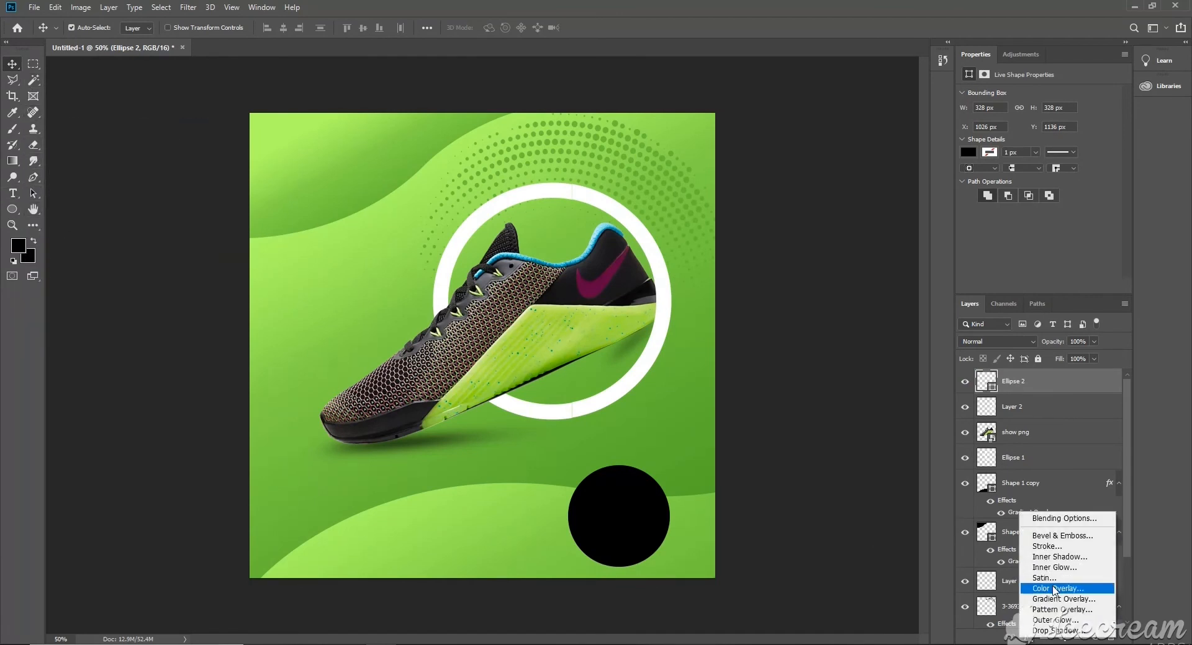
click(1042, 590)
click(12, 114)
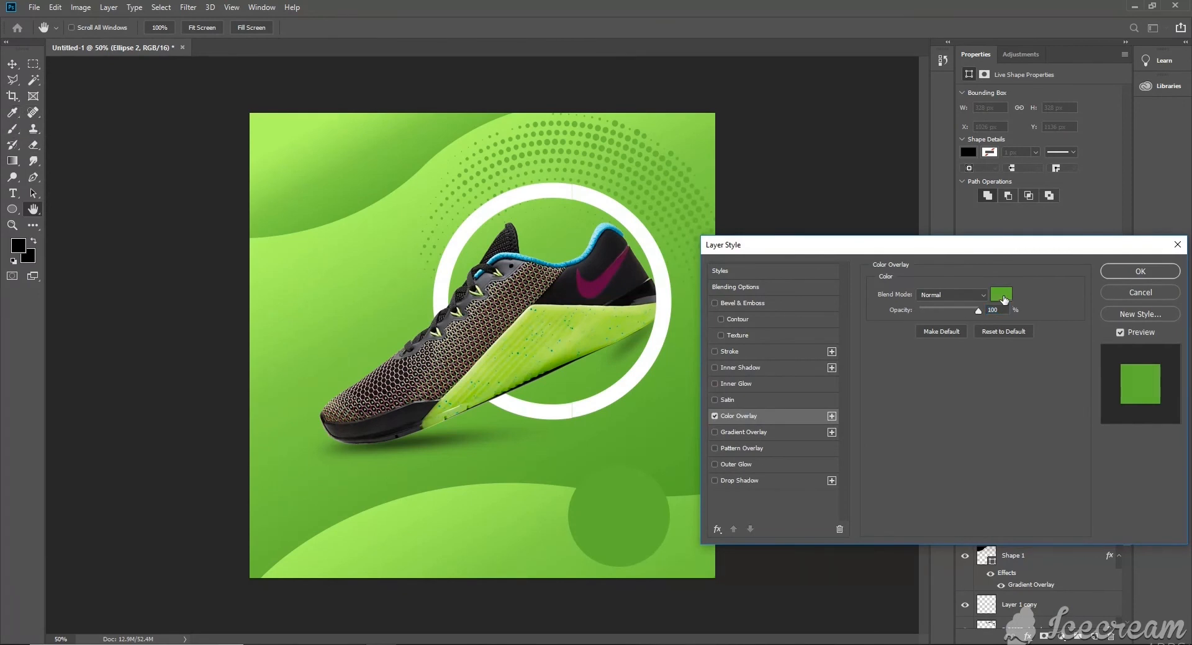
click(1002, 296)
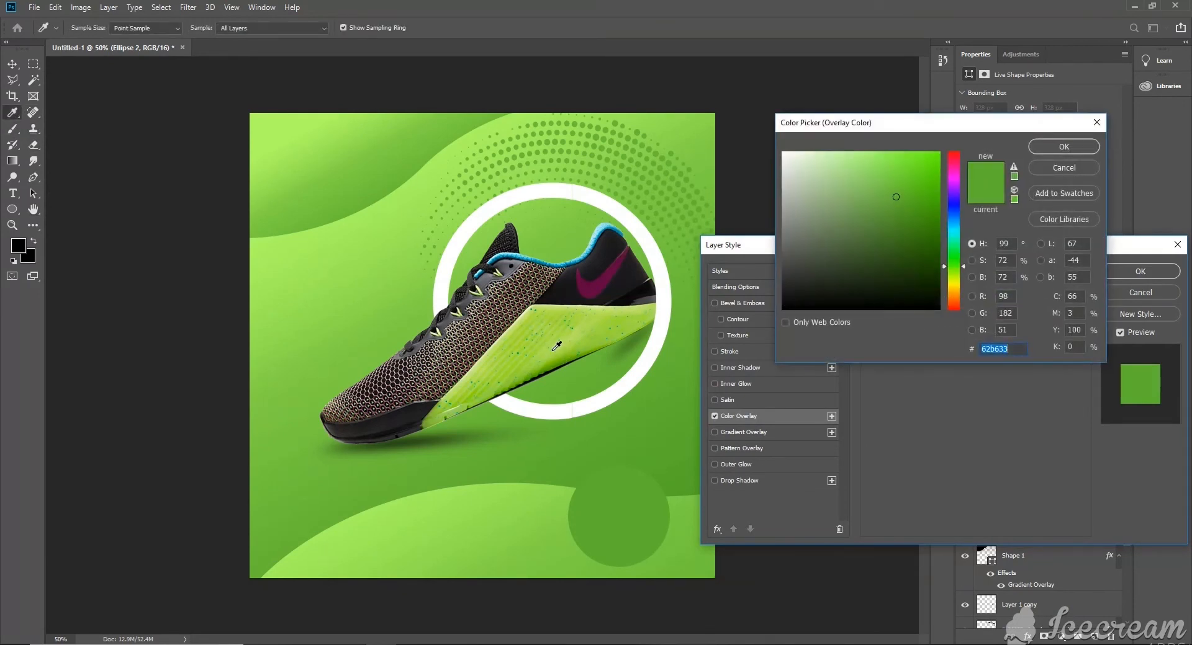
text(2bb05f)
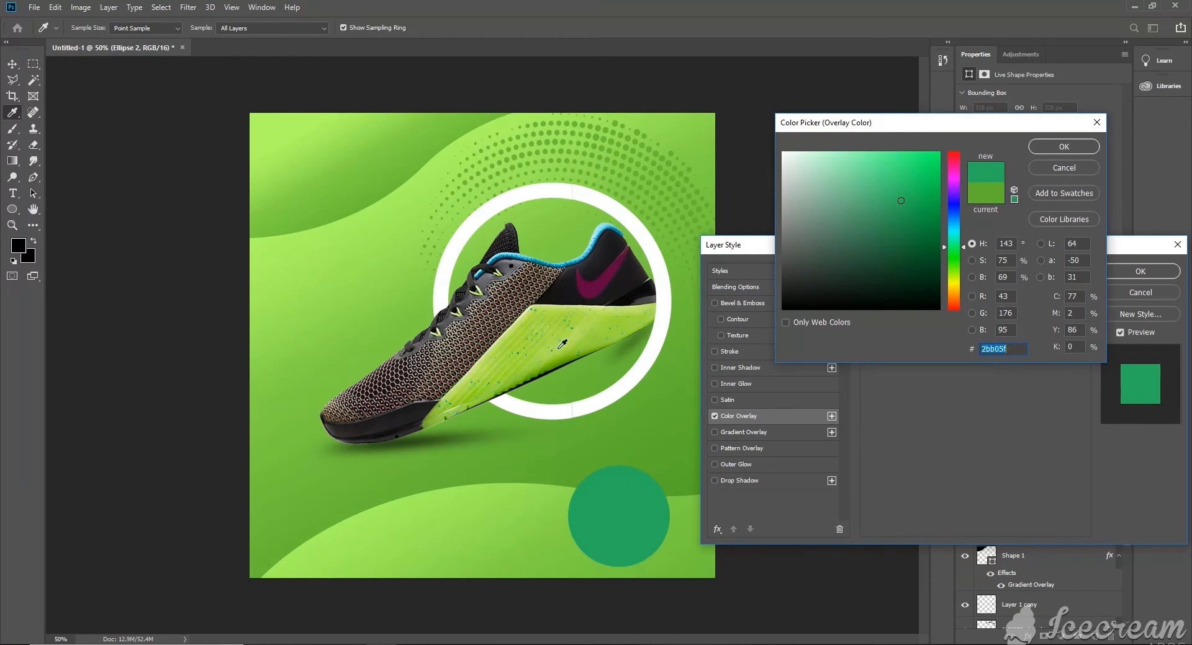
mouse_move(954, 231)
mouse_down()
mouse_move(956, 252)
mouse_move(918, 220)
mouse_move(932, 217)
mouse_move(936, 198)
mouse_up()
mouse_move(953, 242)
mouse_down()
mouse_move(939, 203)
mouse_move(954, 207)
mouse_up()
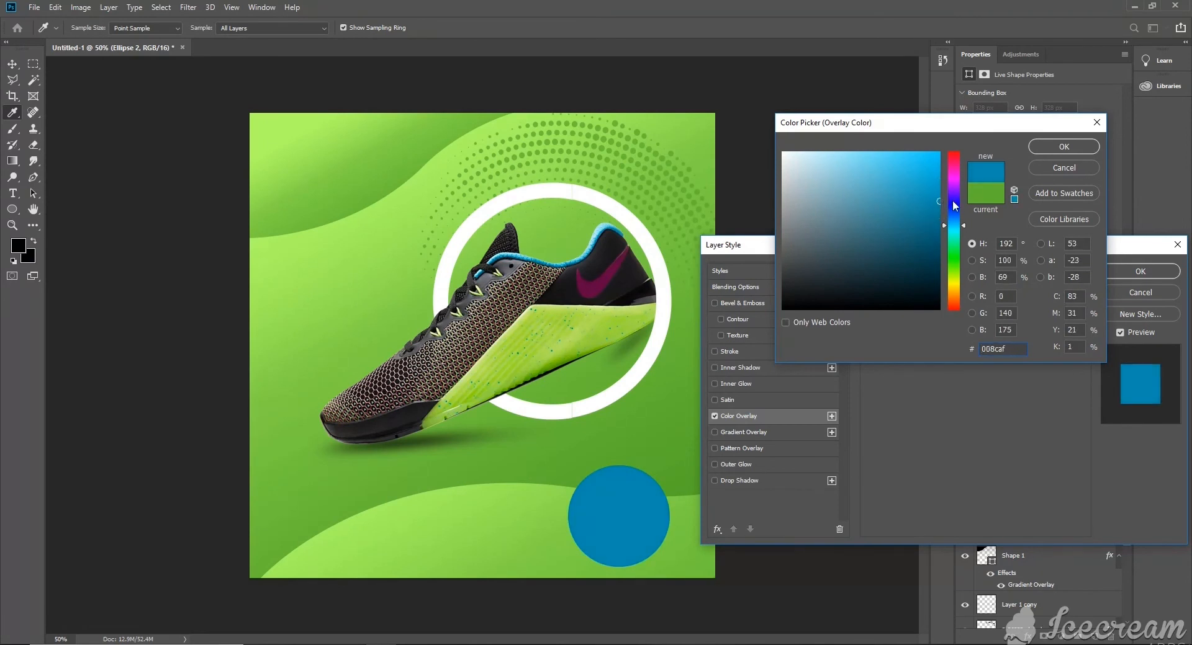
click(1059, 149)
click(1108, 272)
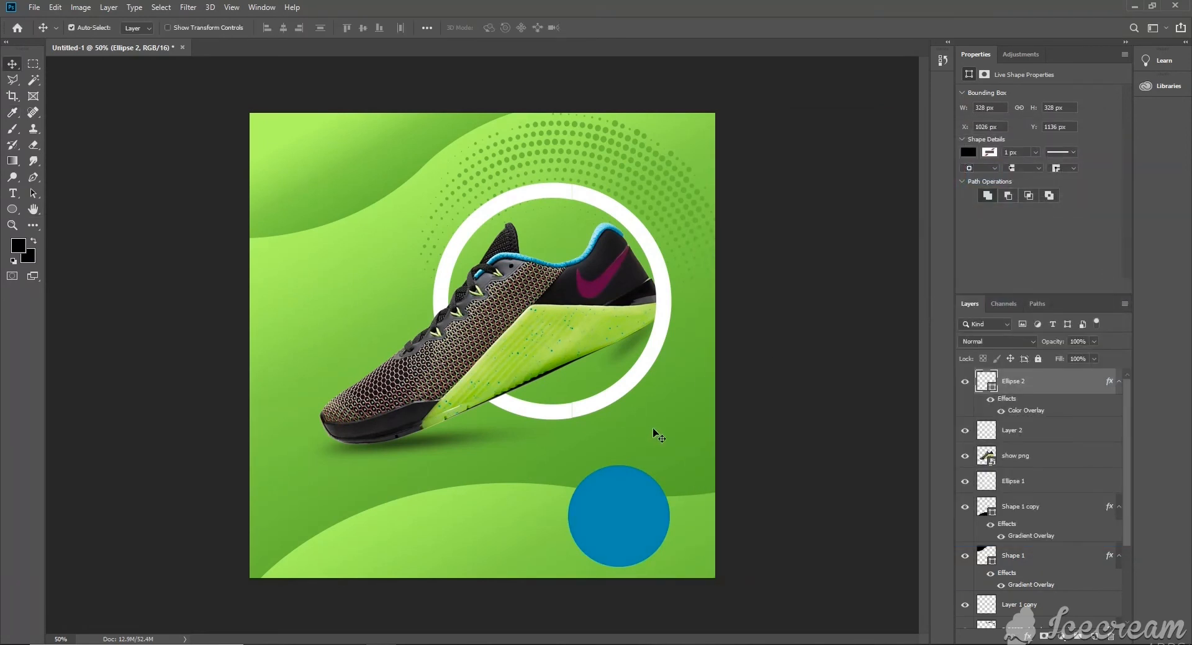
key(ctrl+t)
drag(669, 465, 694, 446)
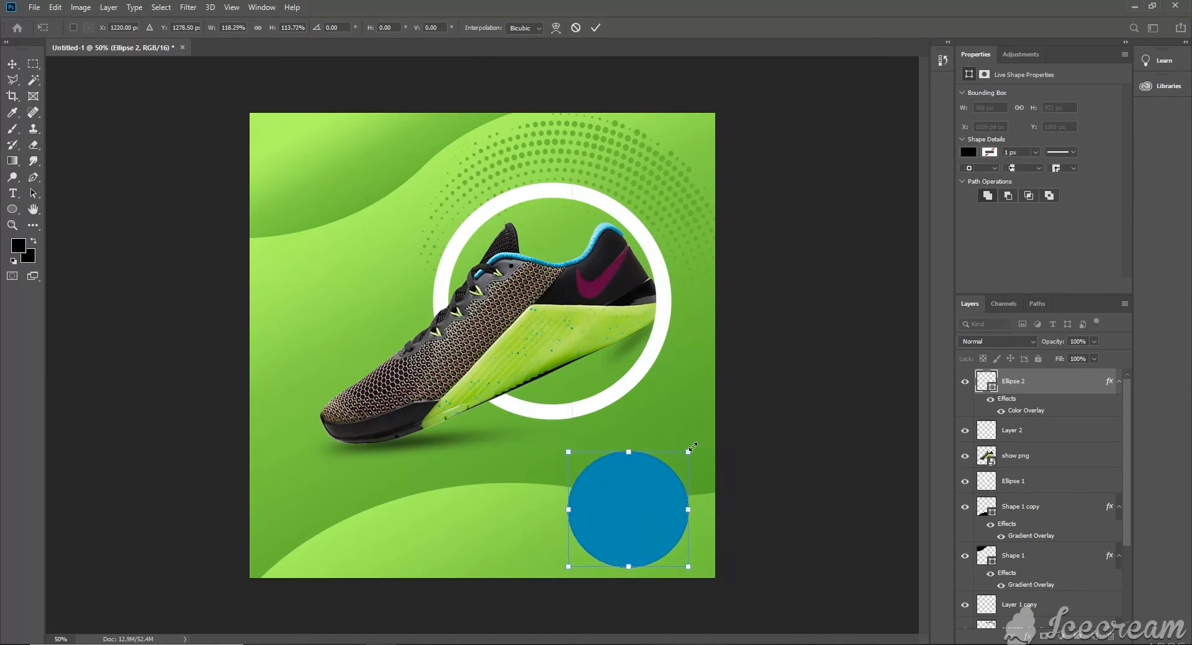
key(Return)
key(ctrl+z)
key(ctrl+shift+z)
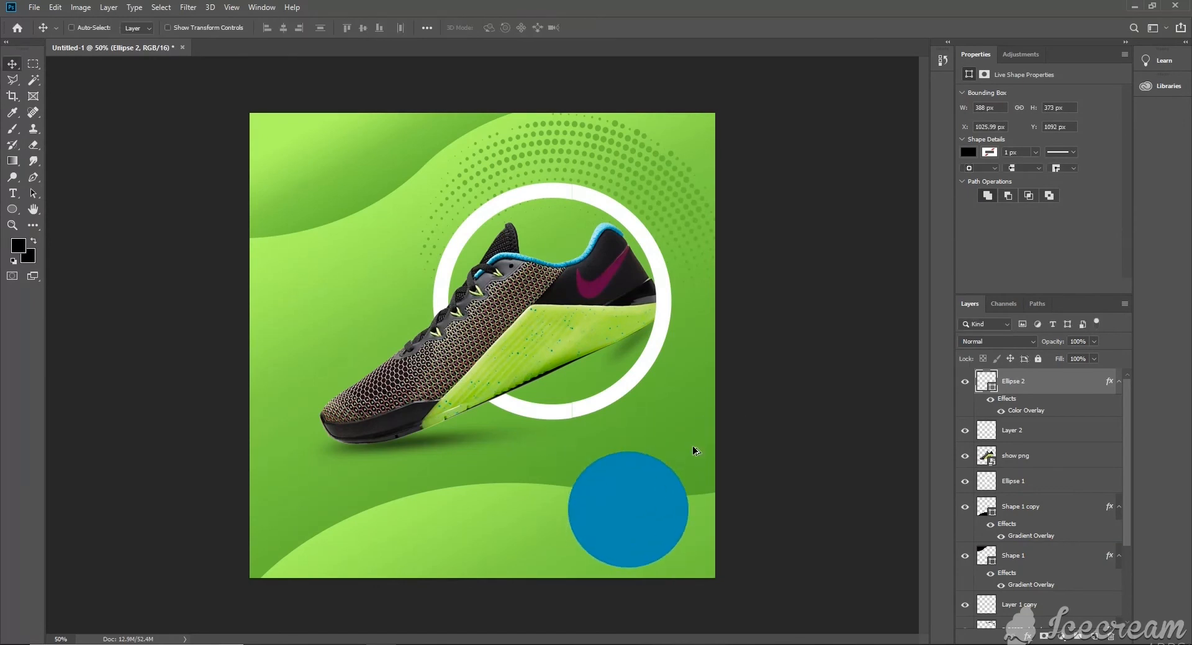
key(ctrl+z)
key(alt+z)
key(alt+z)
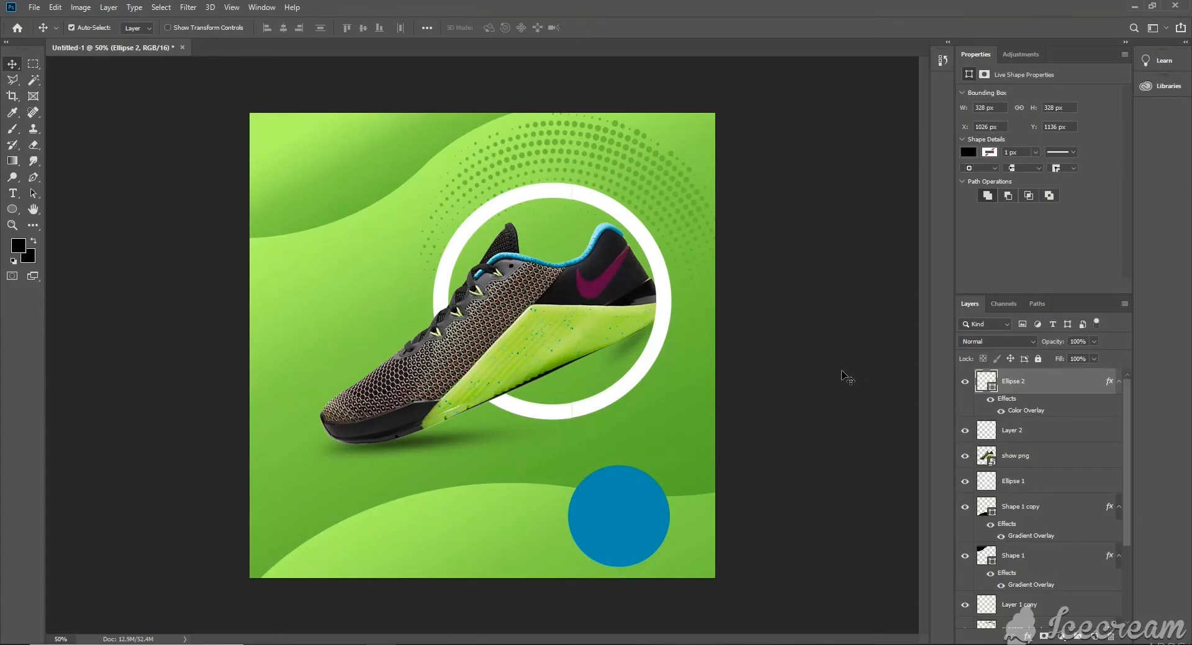
key(ctrl+z)
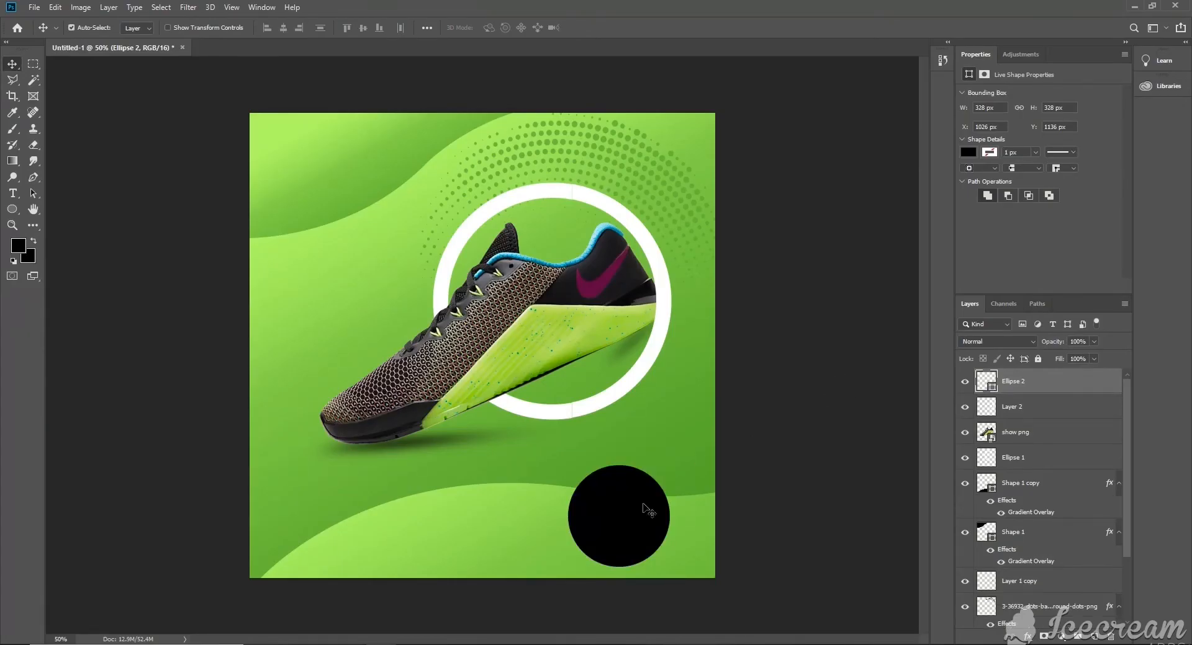
Shift the circle slightly up and left and enlarge it proportionally to about 369 px.
drag(647, 504, 635, 493)
key(ctrl+t)
mouse_move(665, 452)
mouse_down()
mouse_move(692, 434)
mouse_move(683, 443)
mouse_up()
key(Return)
Give the enlarged black circle the same blue Color Overlay at 100% opacity.
click(1027, 636)
click(1050, 588)
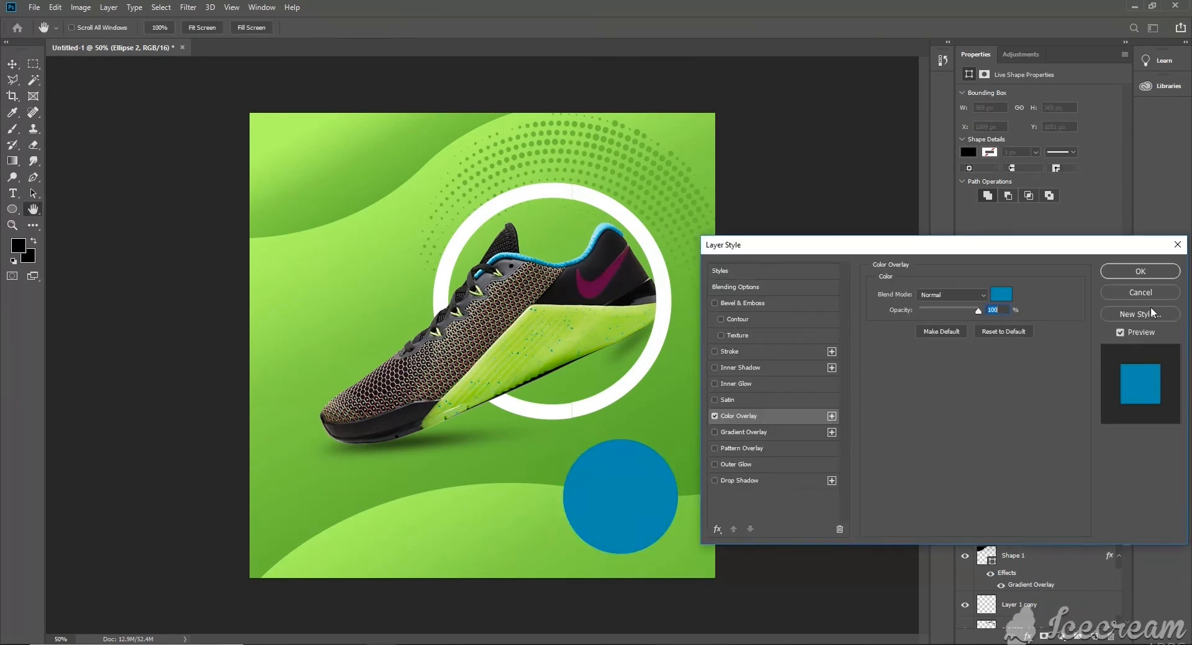
click(1141, 272)
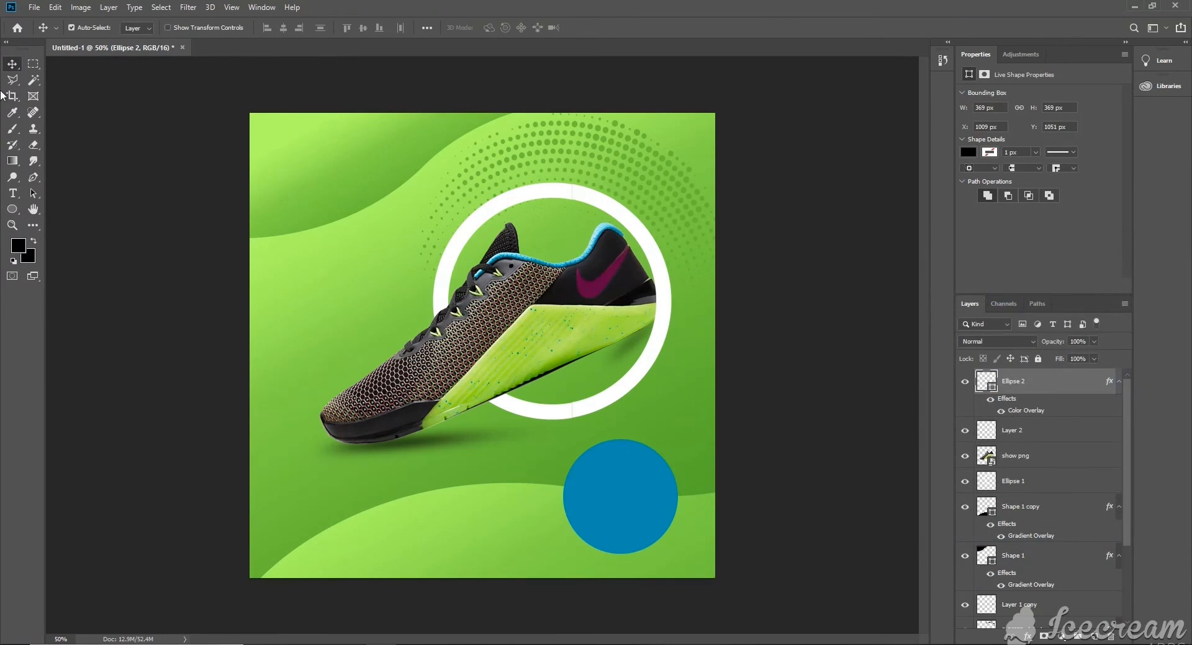
Create a narrow white vertical bar of about 0.2 by 1.32 in near the canvas's upper-left corner on a new layer.
click(32, 63)
drag(259, 135, 266, 195)
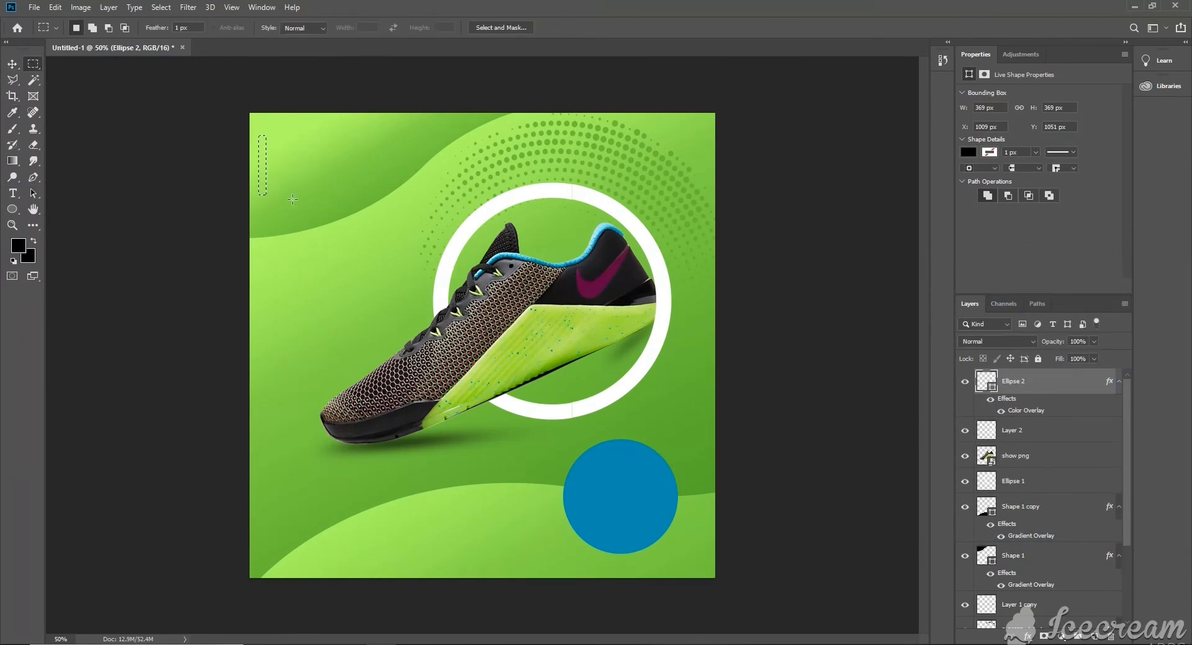
click(1094, 637)
click(36, 242)
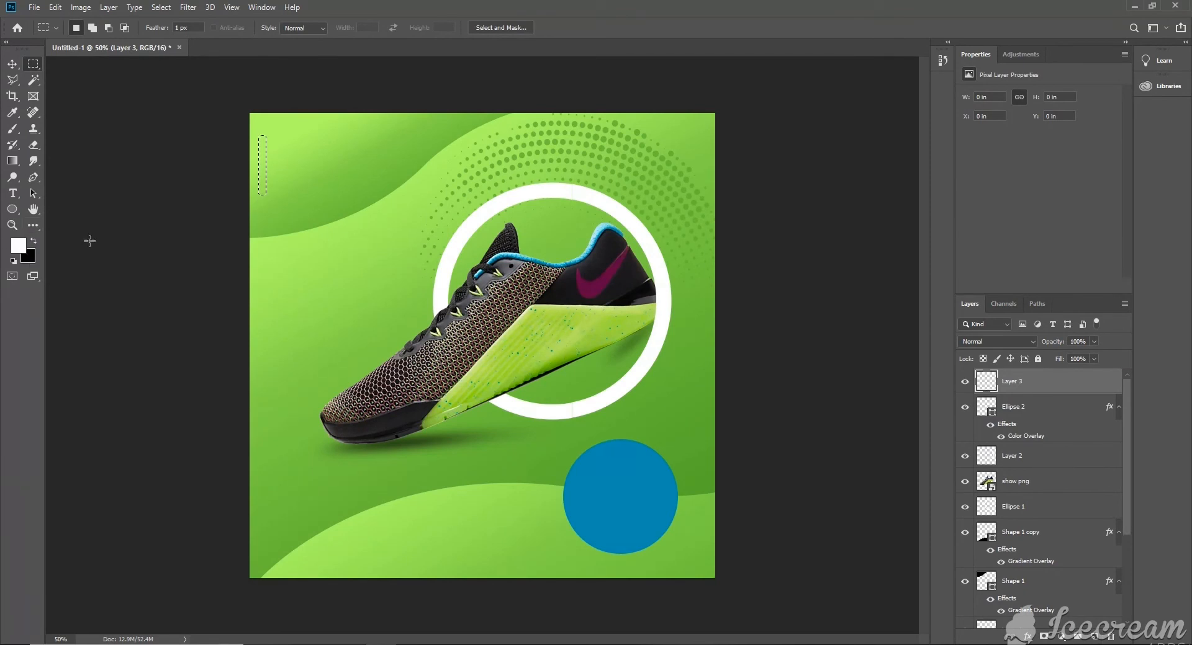
key(alt+BackSpace)
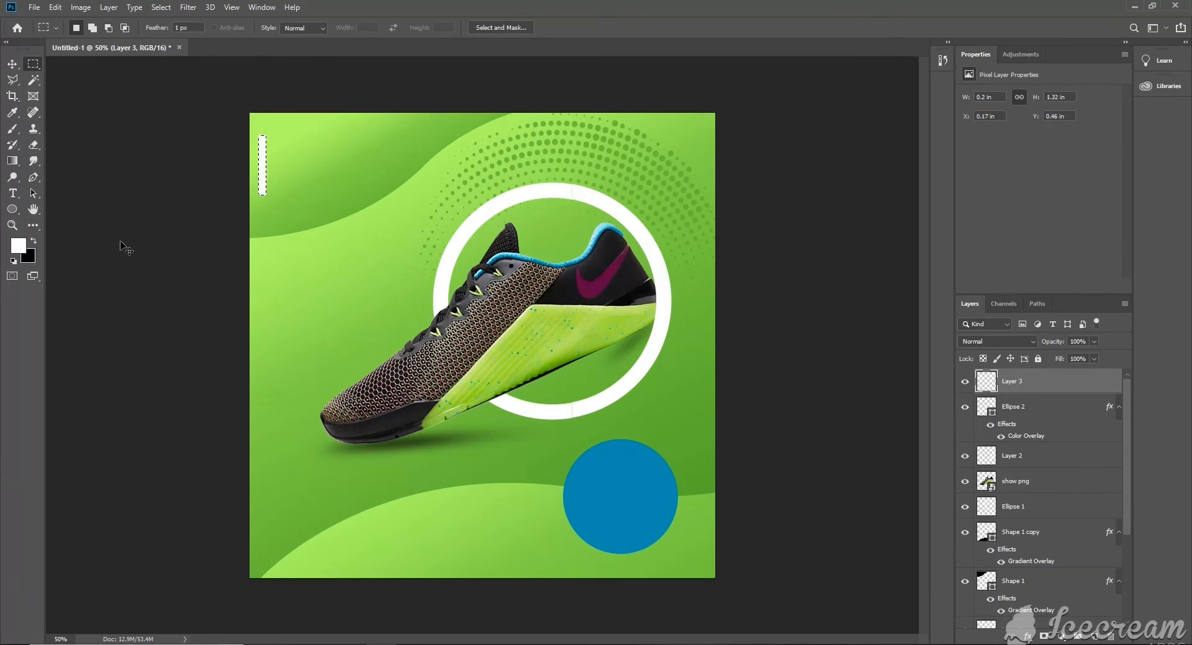
click(13, 193)
key(ctrl+d)
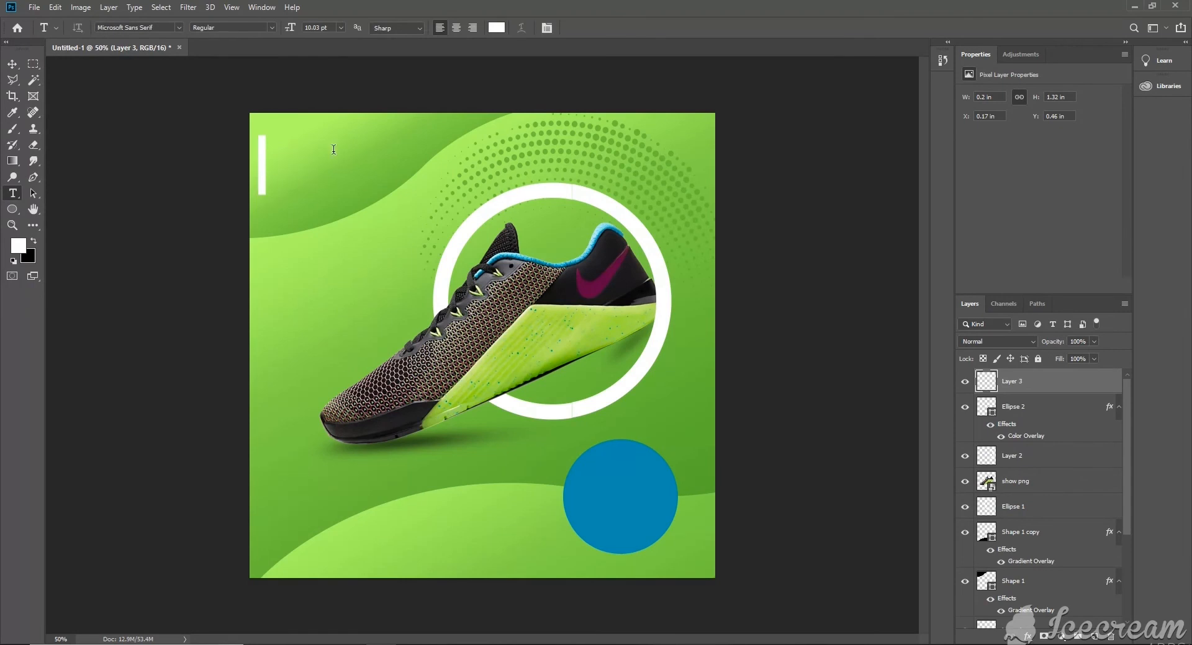
Add the white text ALL BRANDS beside the vertical bar and scale it up to about 39.25 pt.
click(286, 155)
key(BackSpace)
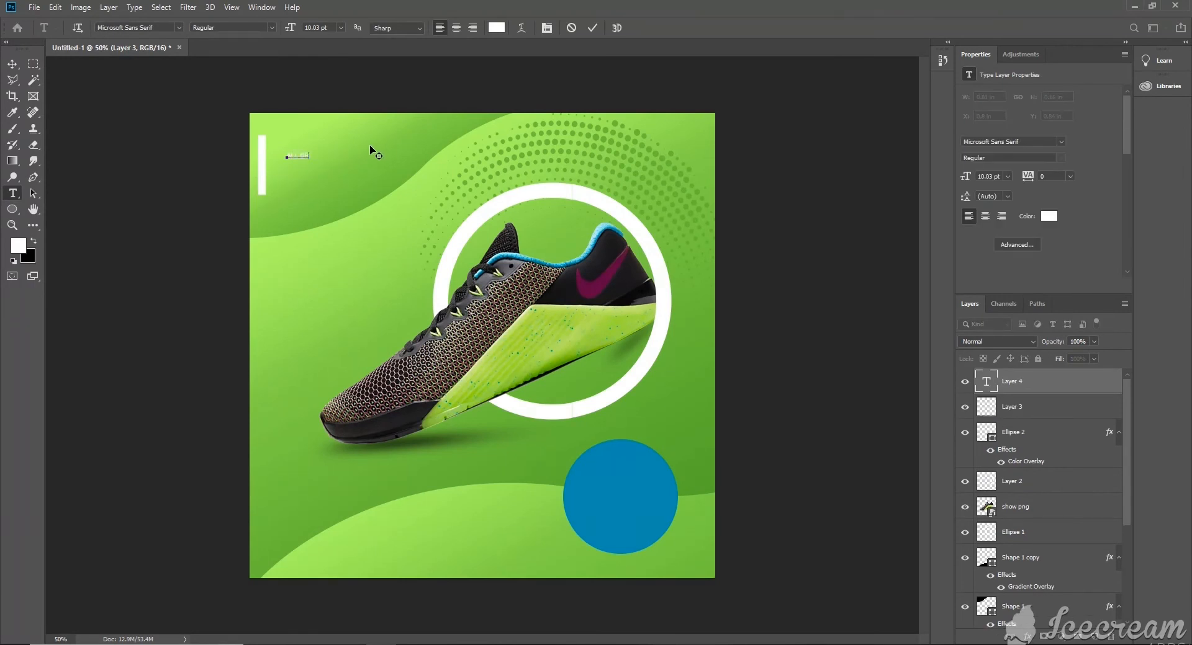
click(13, 64)
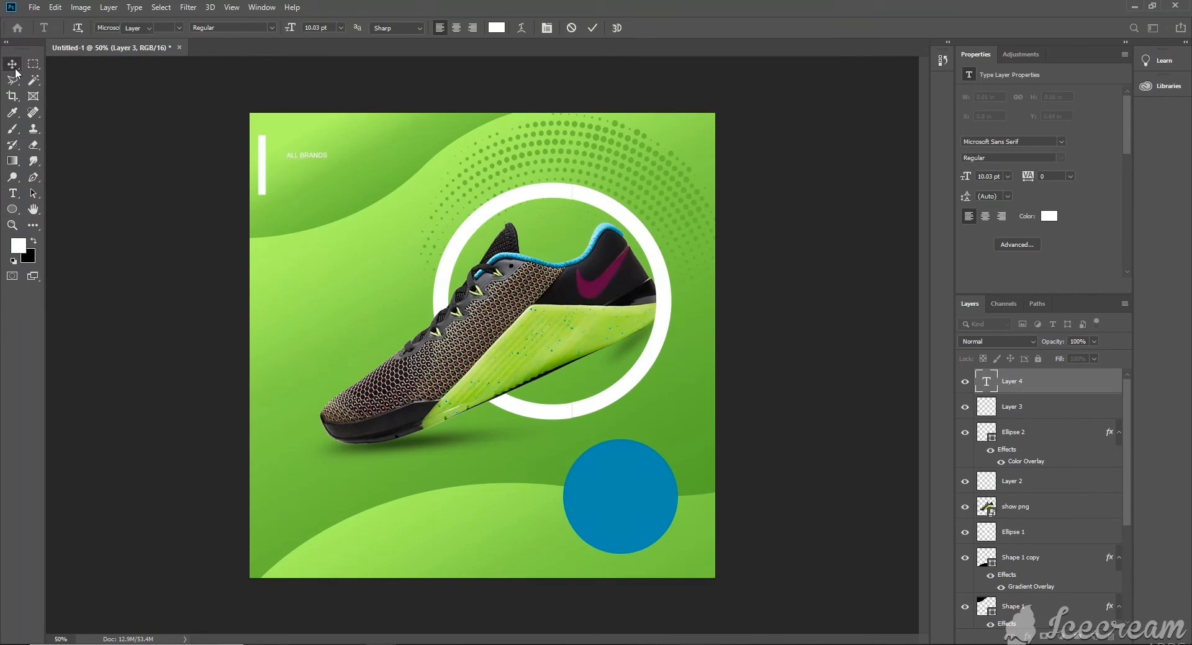
key(ctrl+t)
drag(334, 149, 444, 124)
drag(412, 144, 405, 154)
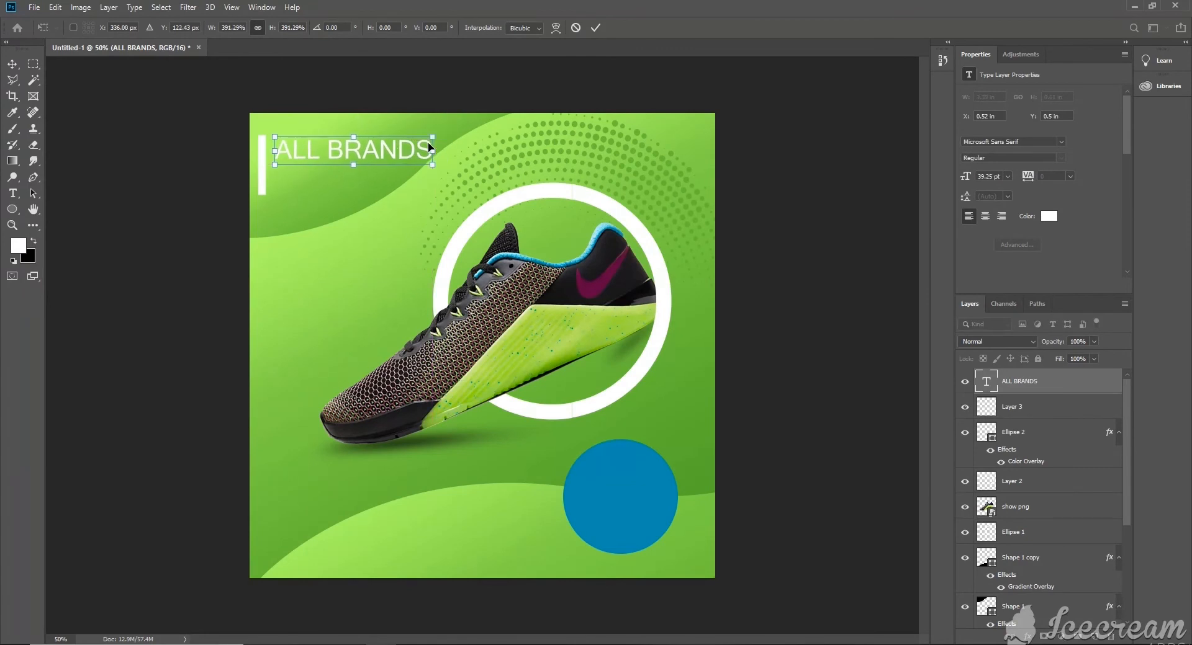
key(Return)
Change the ALL BRANDS text to the Impact font and duplicate it directly below the original.
click(12, 193)
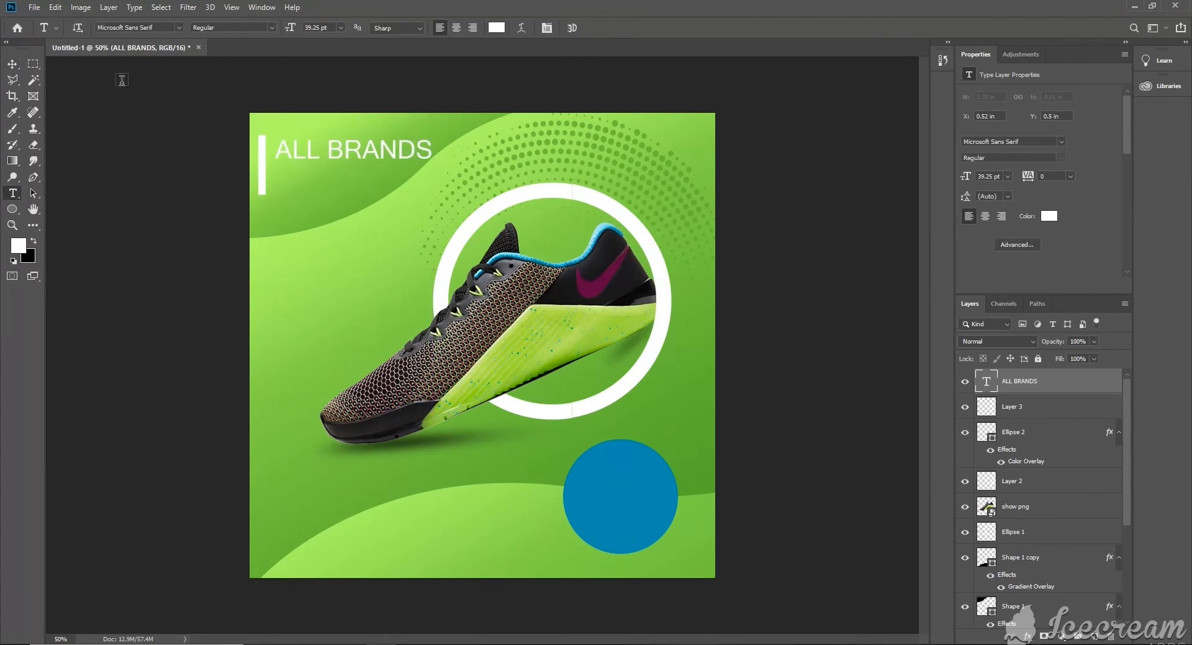
click(179, 27)
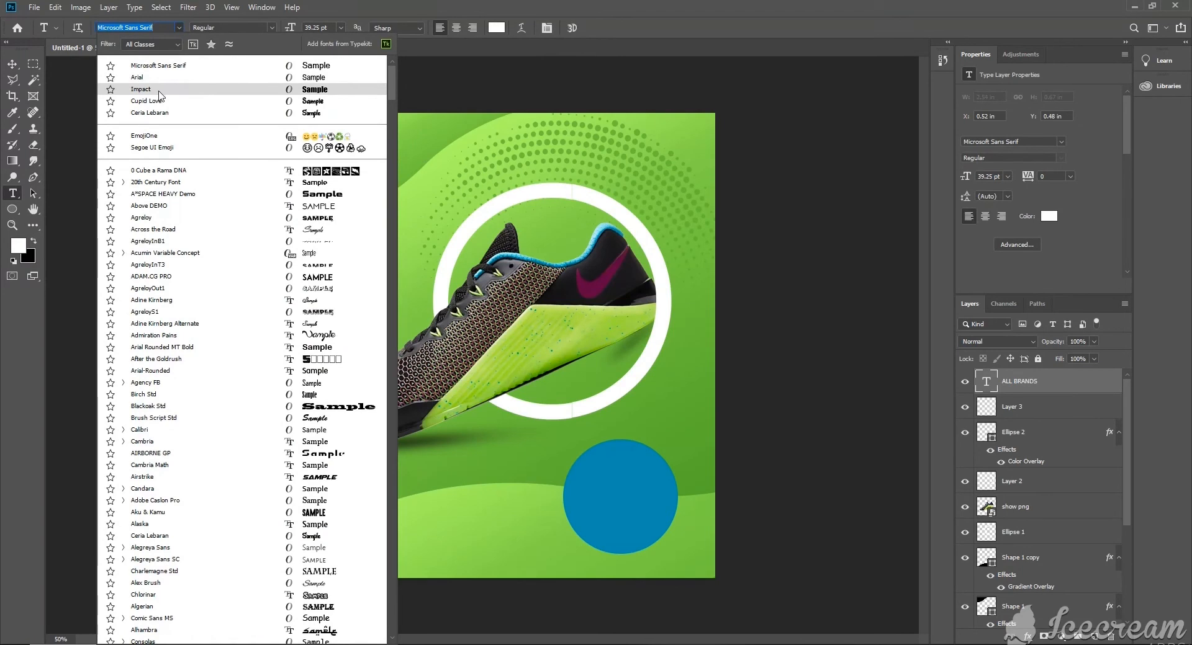
click(158, 91)
click(13, 65)
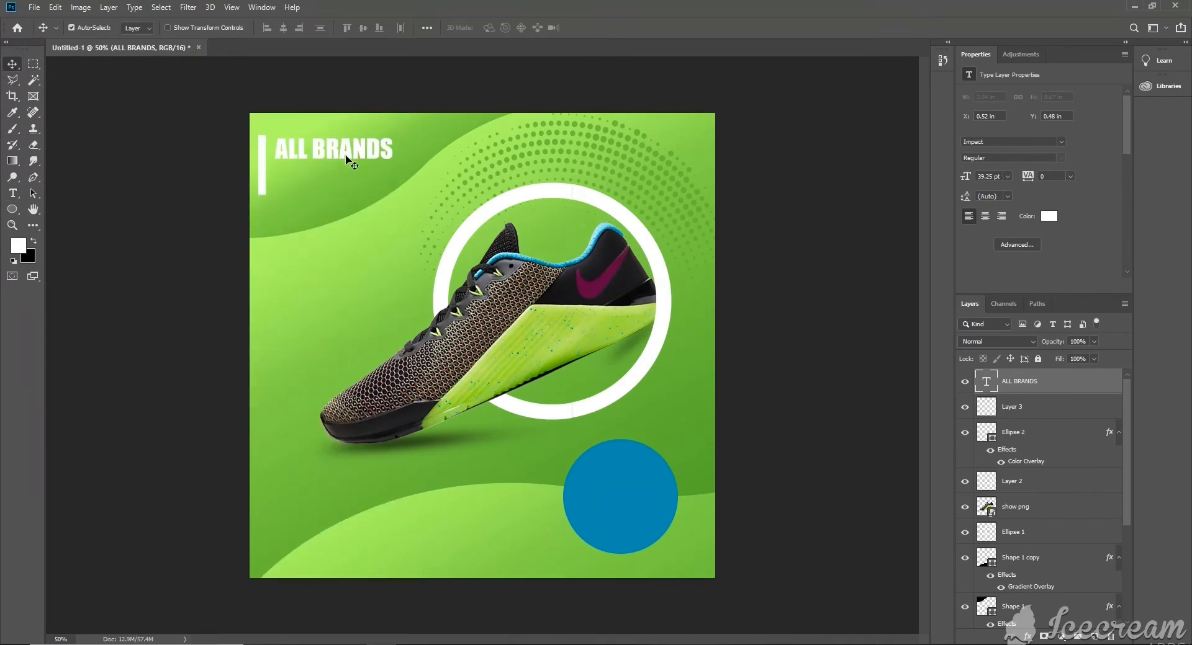
drag(361, 152, 361, 183)
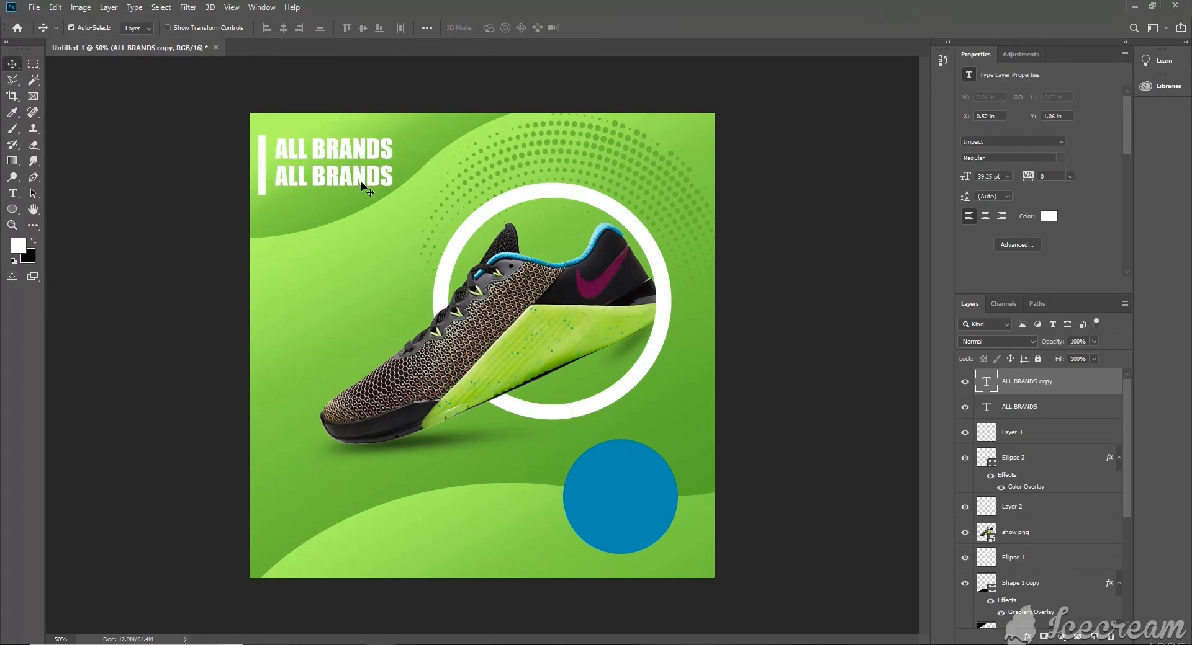
Nudge the lower ALL BRANDS copy slightly left and change its wording to ALL STYLES.
key(Left)
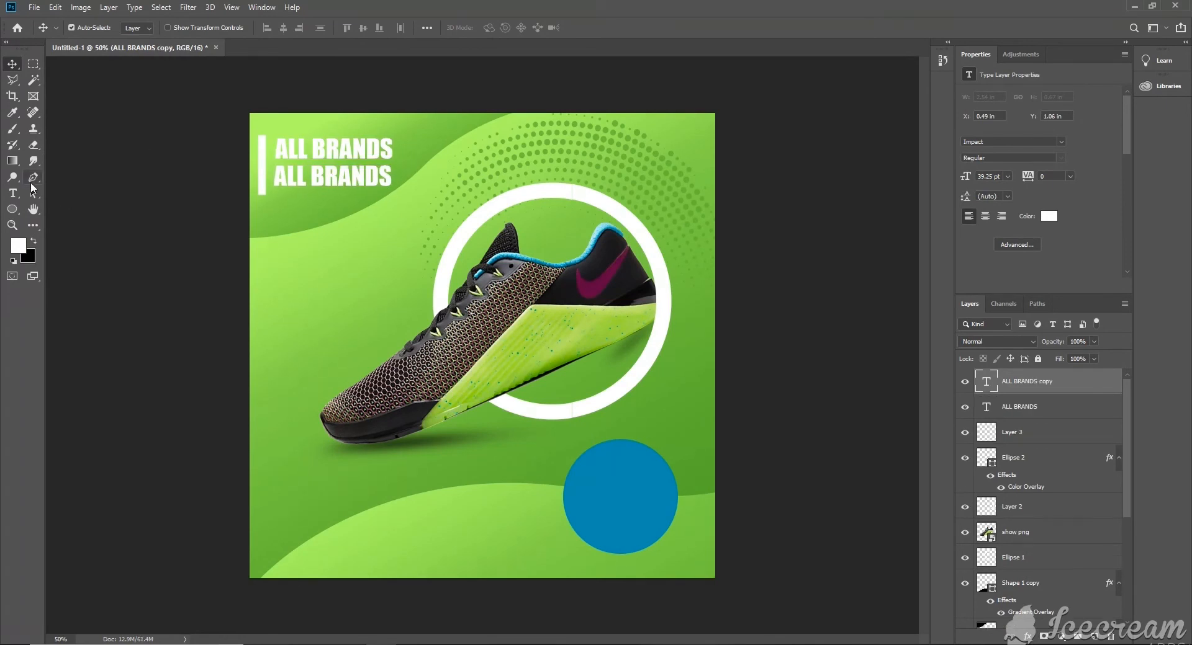
click(12, 193)
drag(310, 176, 392, 176)
text(STYLES)
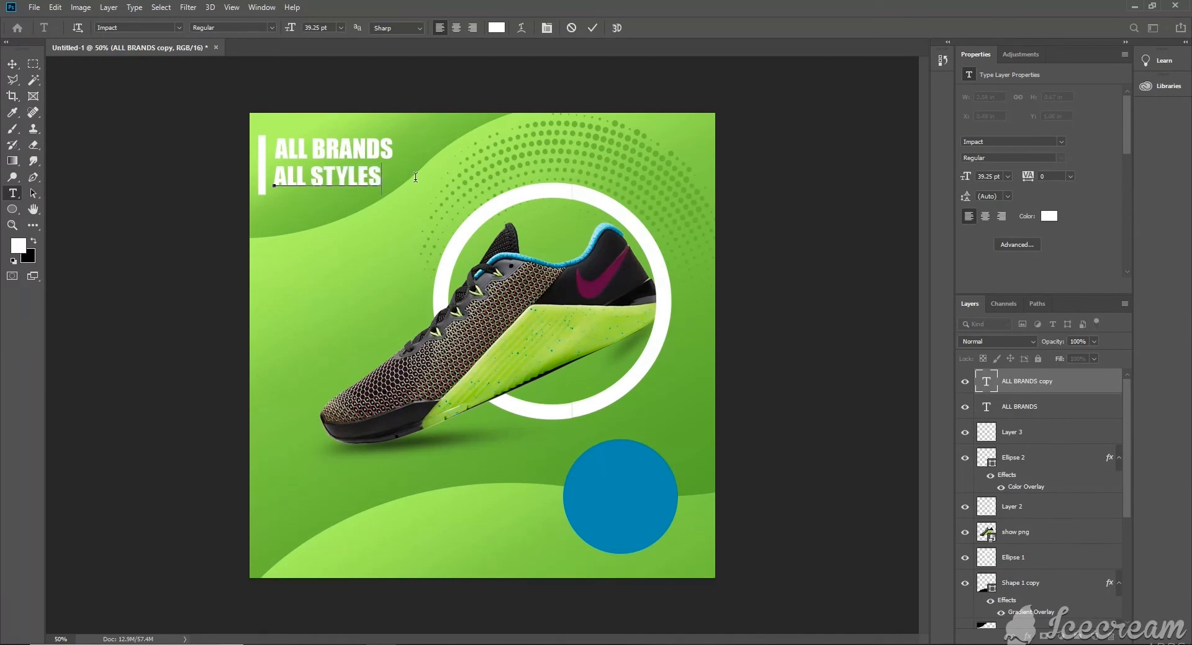
click(12, 64)
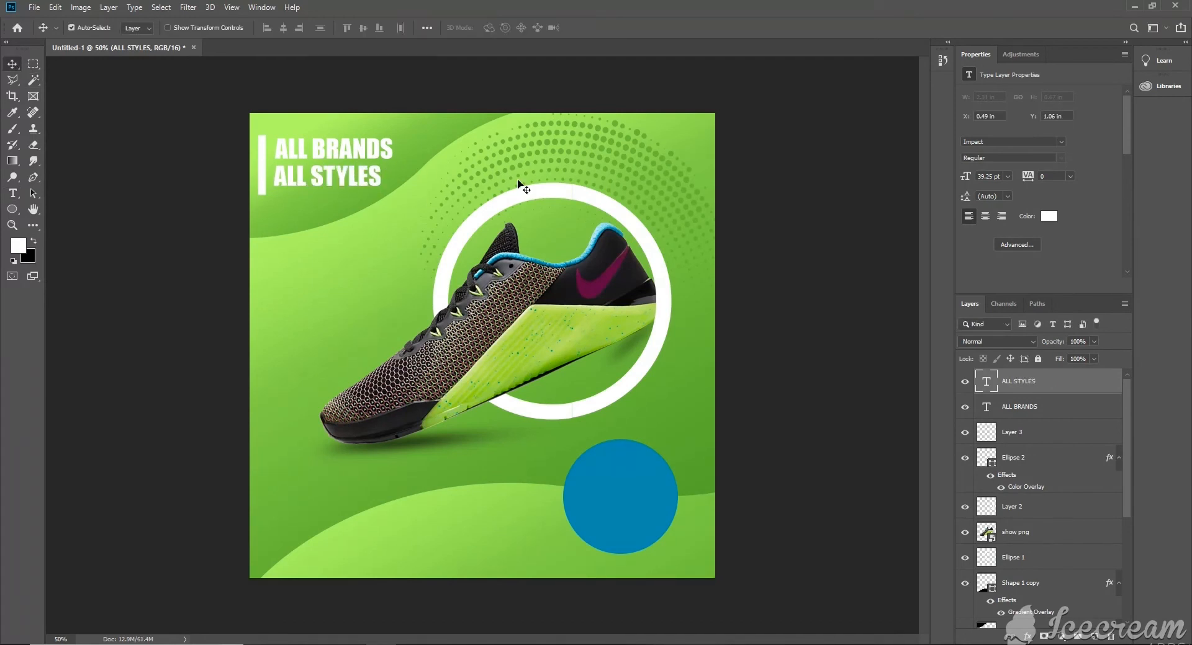
Move both headline lines and the white vertical bar together further right and down from the canvas's upper-left corner.
shift+click(1020, 436)
key(shift+Right)
key(shift+Right)
key(shift+Right)
key(shift+Right)
key(shift+Right)
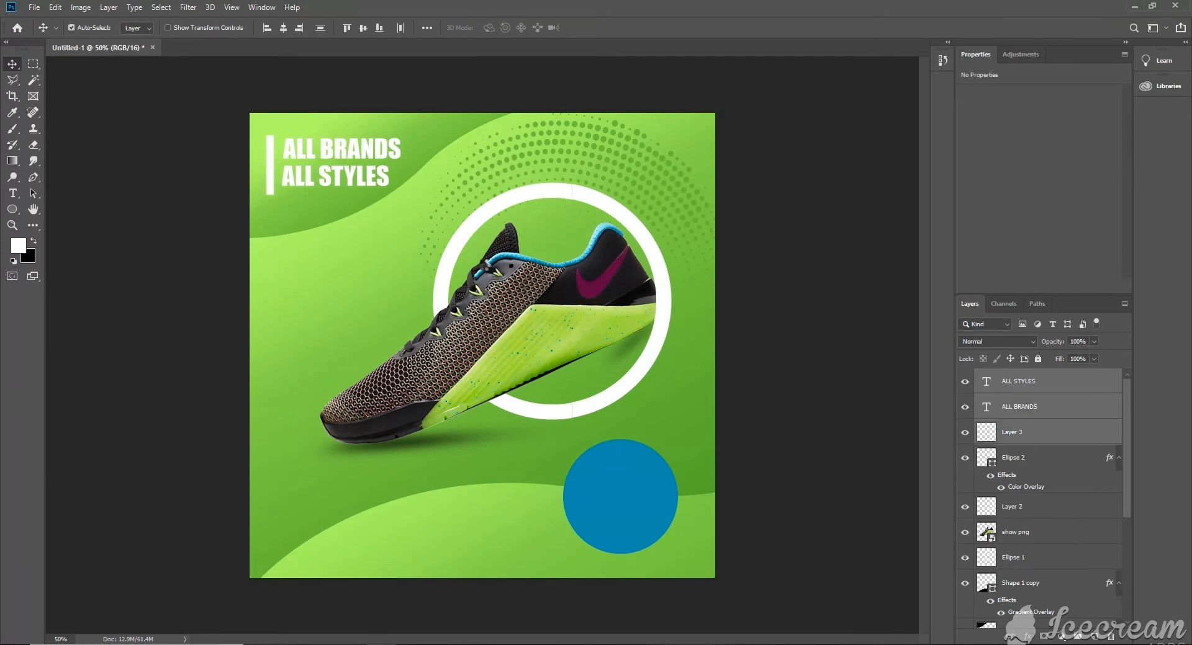
key(shift+Down)
key(shift+Down)
key(shift+Down)
key(shift+Down)
key(Left)
key(Left)
key(Left)
key(Left)
key(Left)
key(Left)
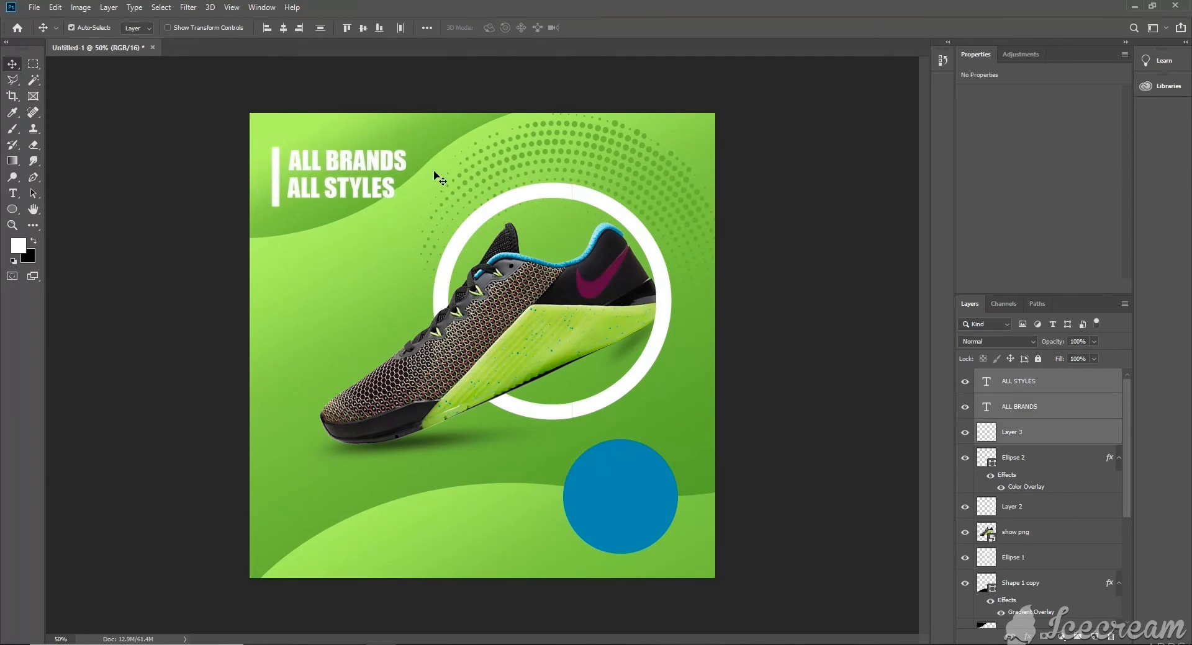
Enlarge the upper-left wave shape and shift it so it extends further behind the headline.
click(433, 167)
key(ctrl+t)
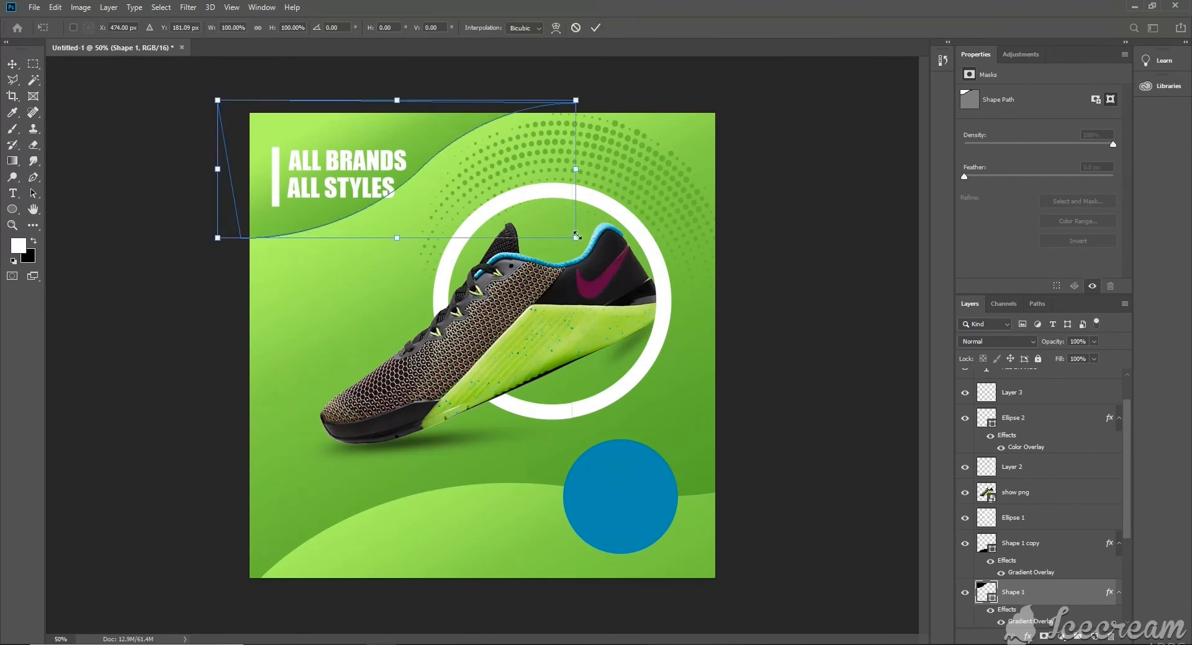
drag(577, 236, 656, 269)
drag(458, 185, 424, 179)
key(Return)
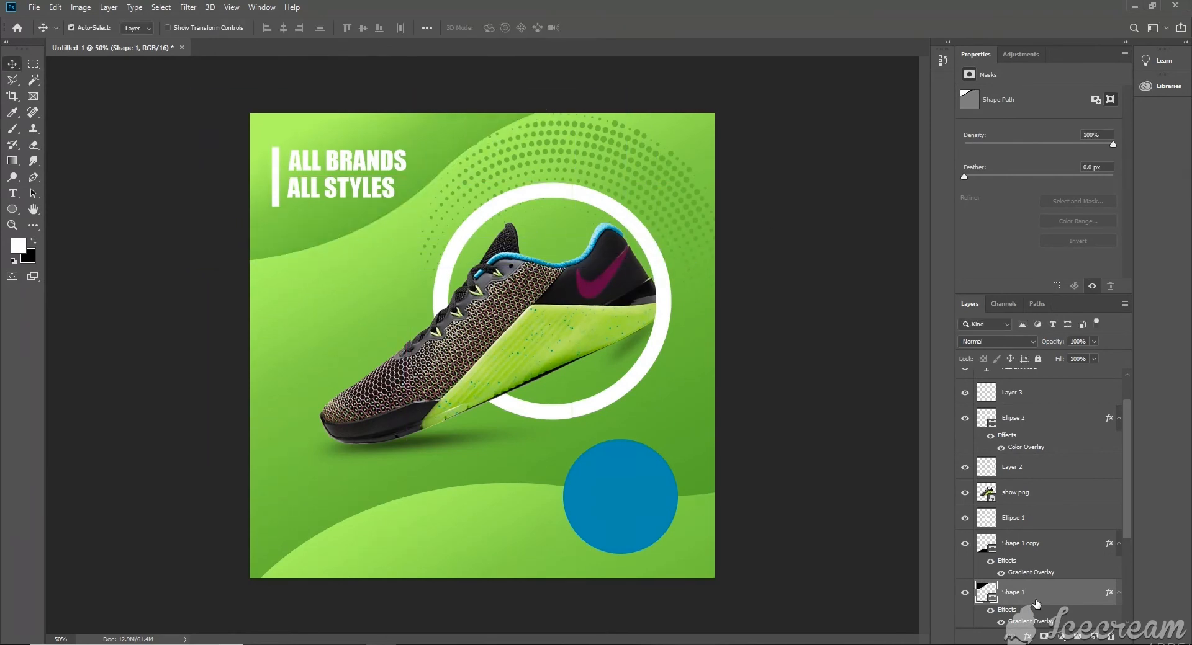
Change the light end stop of the upper-left wave's Gradient Overlay to a more saturated green, #8be533.
scroll(1038, 598, down, 3)
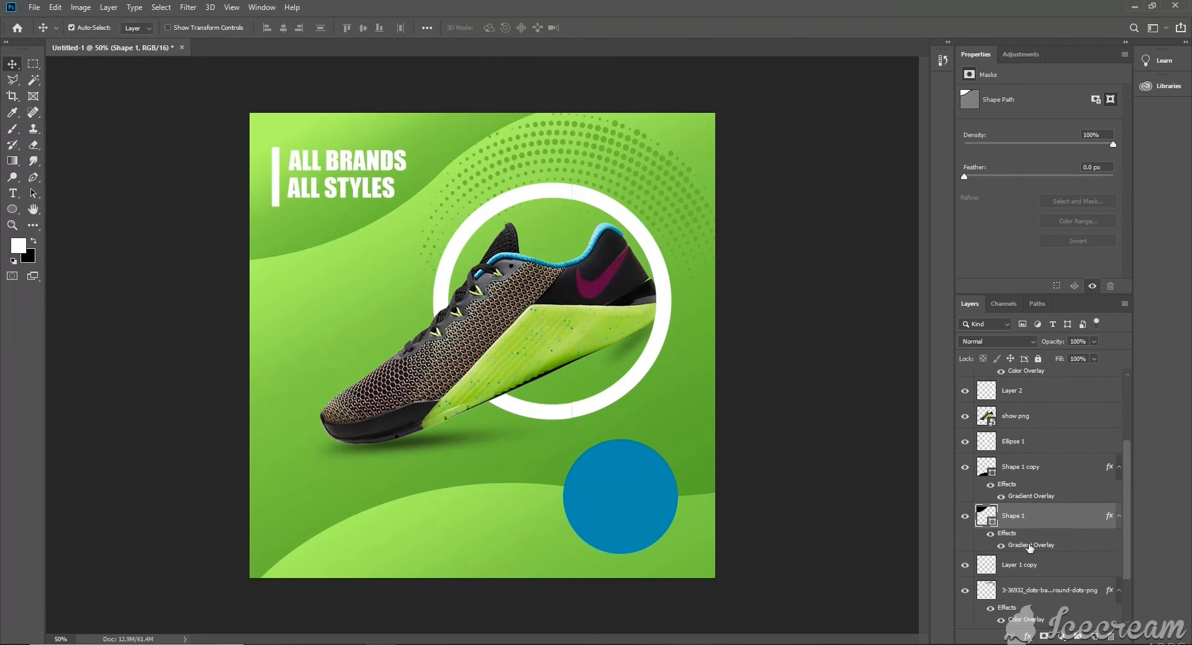
double_click(1029, 546)
click(950, 323)
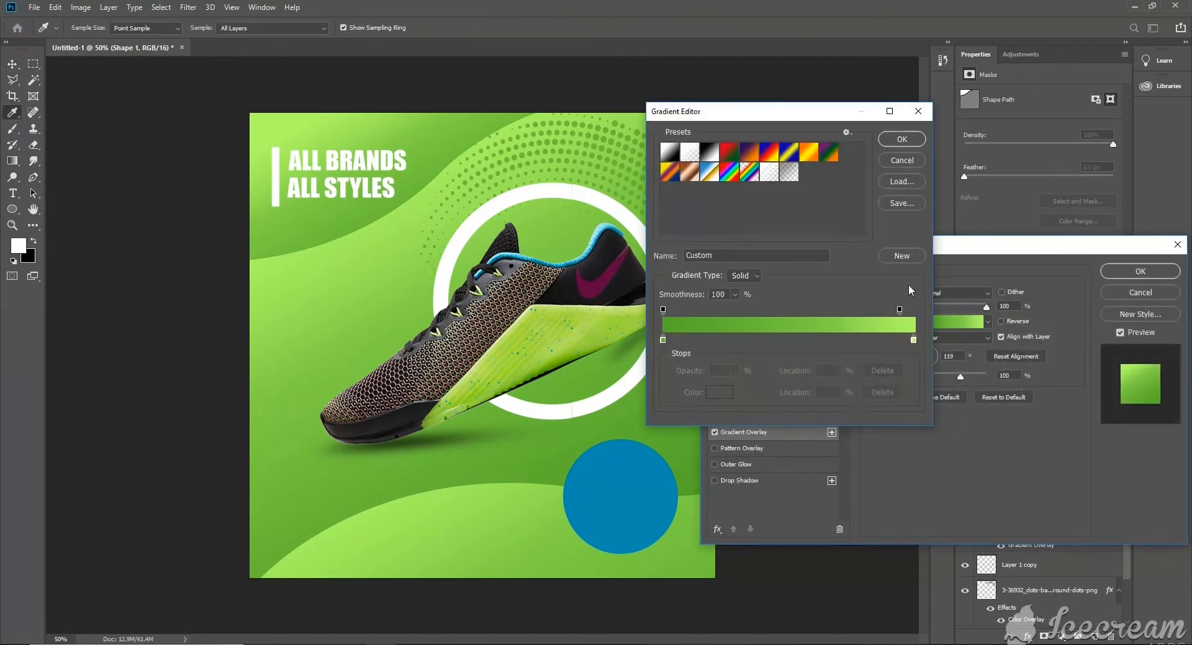
click(913, 342)
mouse_move(893, 154)
mouse_down()
mouse_move(908, 150)
mouse_move(905, 169)
mouse_up()
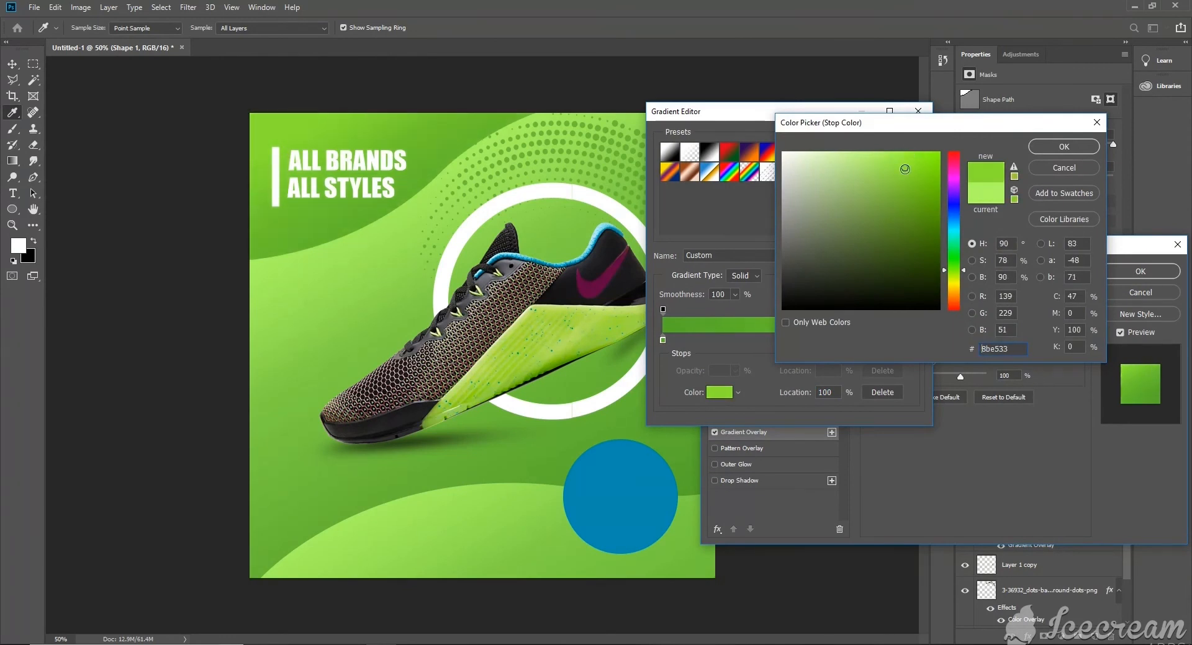
click(1050, 146)
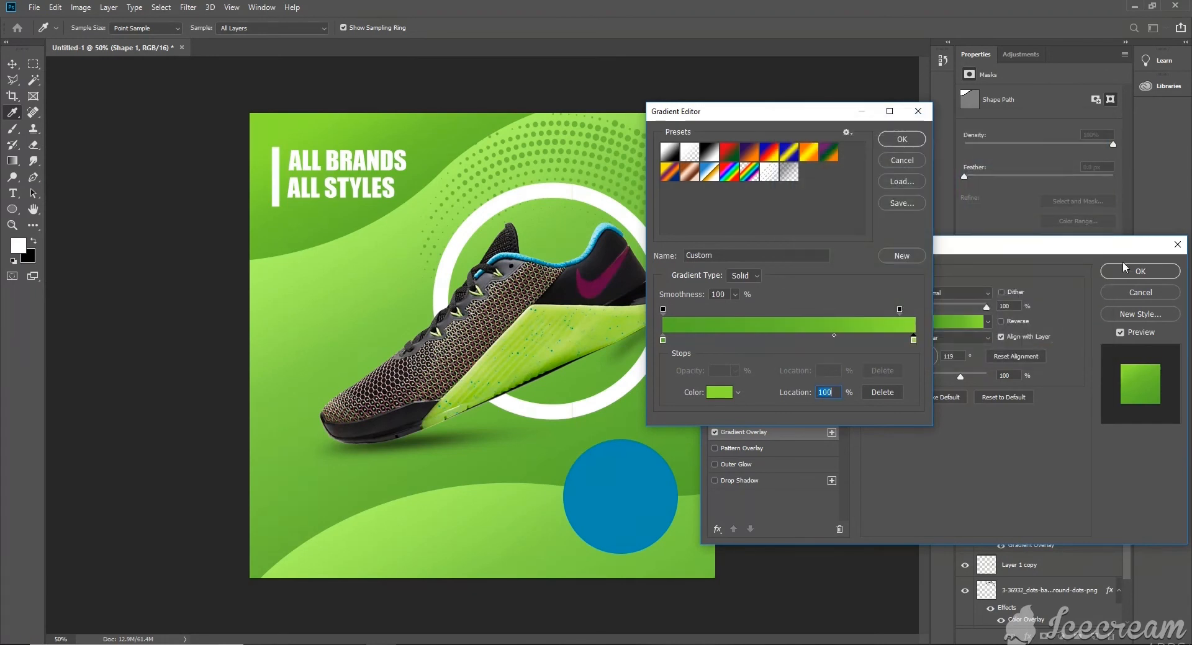
click(900, 144)
click(1132, 274)
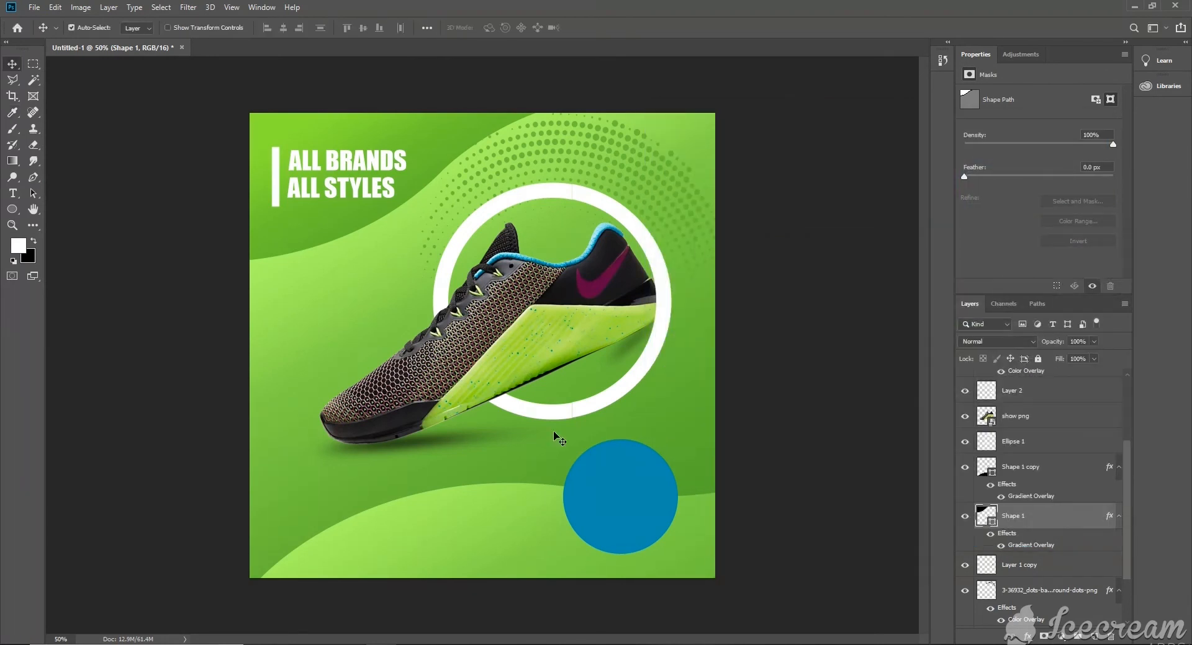
Shift the blue circle slightly up and left, and place a copy of the ALL BRANDS text on it reading RS.
drag(643, 493, 630, 485)
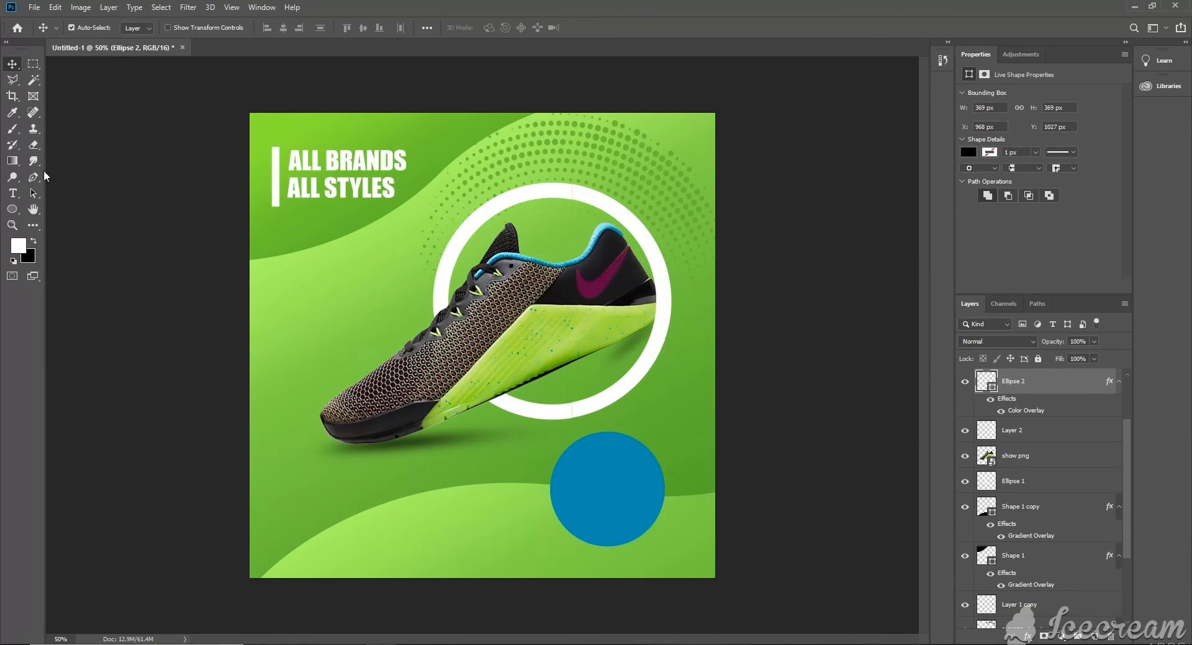
click(376, 167)
key(super)
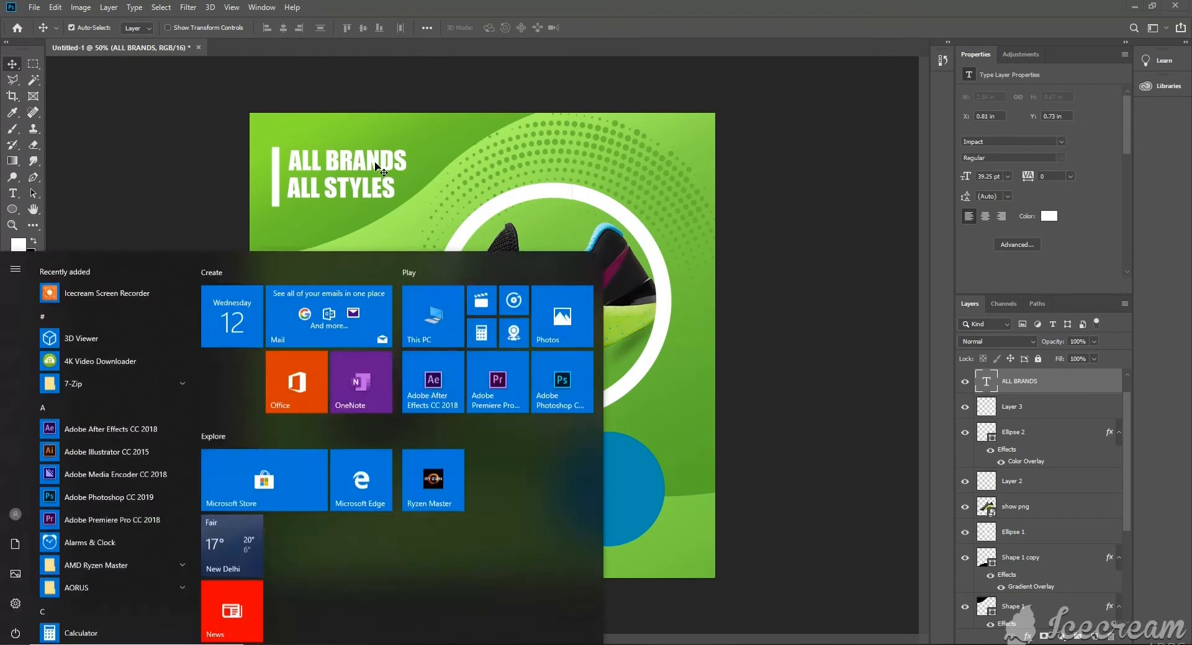
key(super)
drag(375, 166, 651, 486)
key(t)
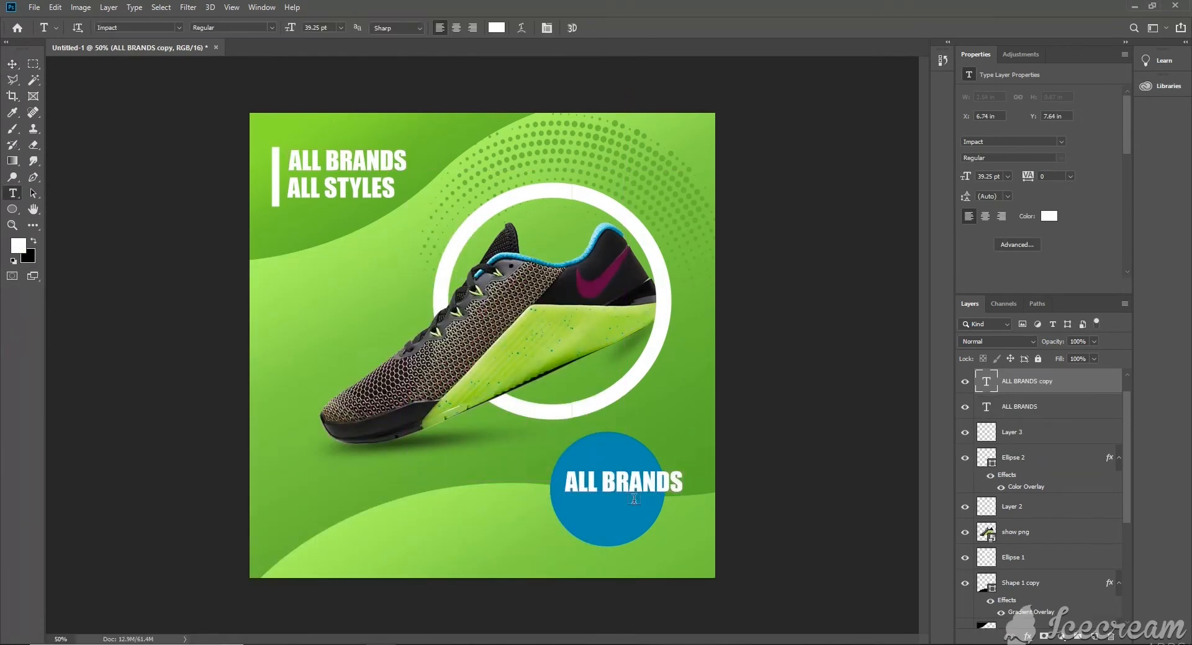
triple_click(633, 492)
text(RS.)
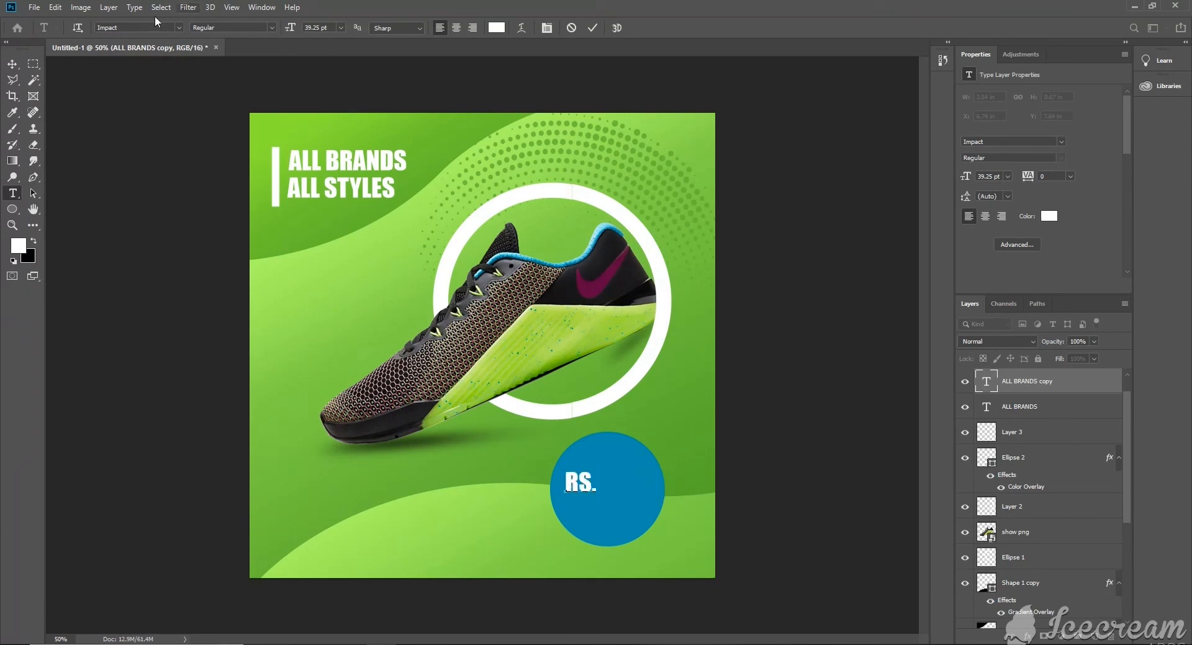
Scale the RS. text up to about 55.67 pt and position it in the upper part of the blue circle.
click(12, 64)
key(ctrl+t)
drag(597, 470, 612, 521)
key(Return)
Duplicate the RS. text directly below itself in the circle and change the copy to 499.
double_click(612, 521)
double_click(610, 517)
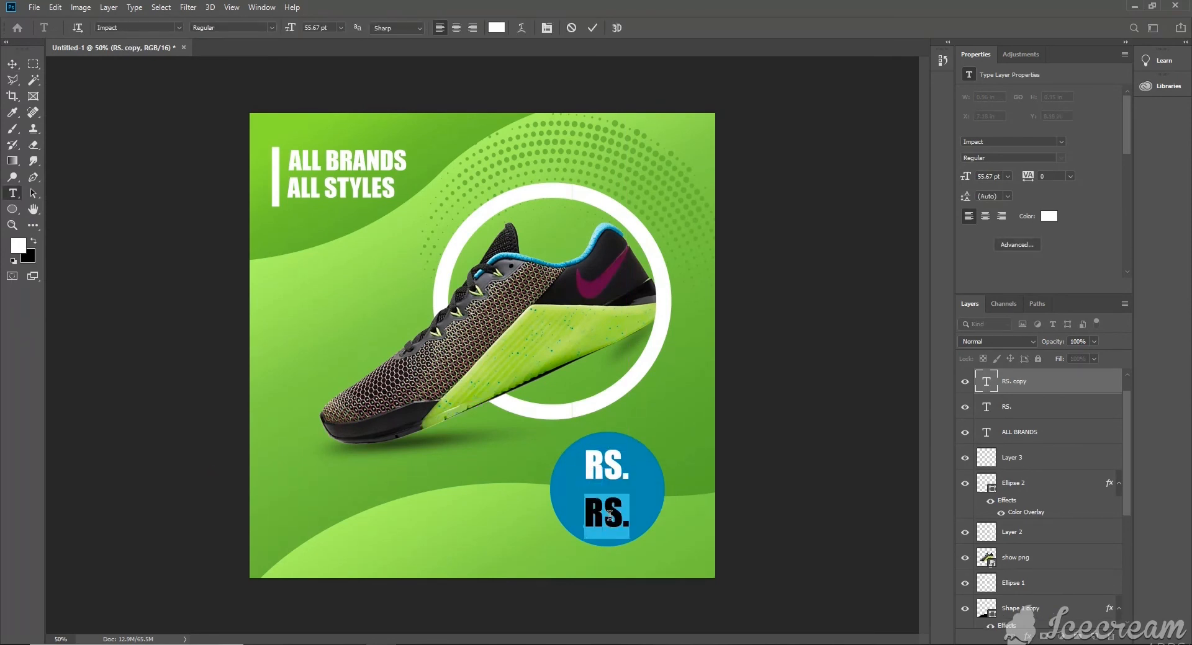
text(4)
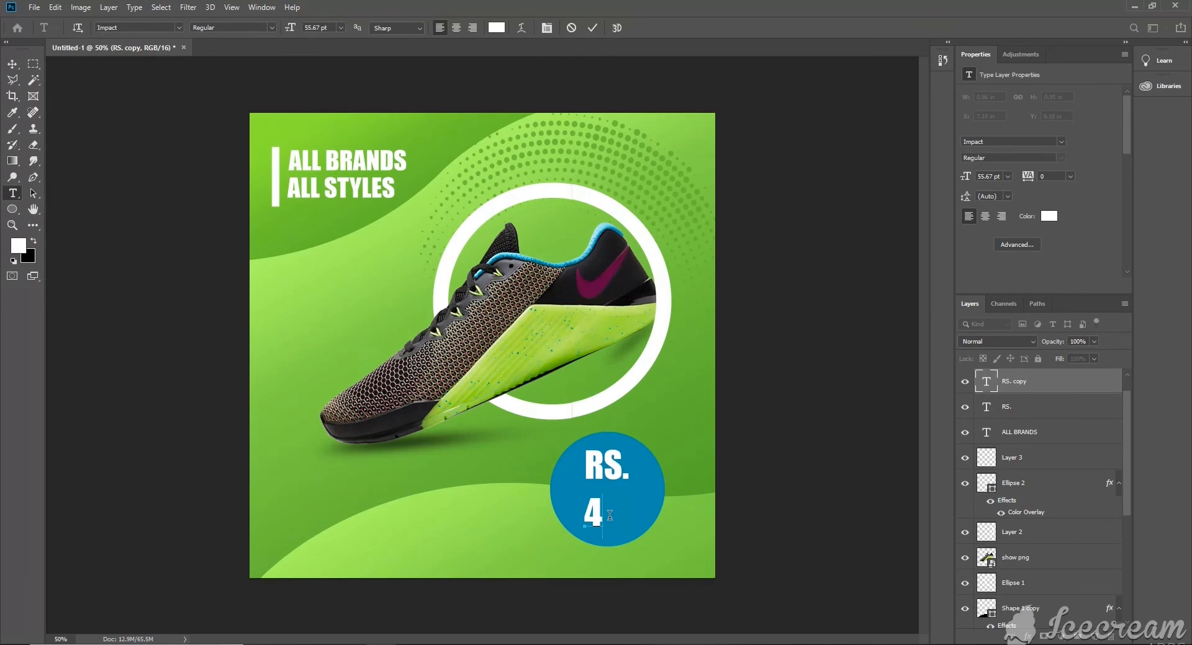
text(99)
click(19, 65)
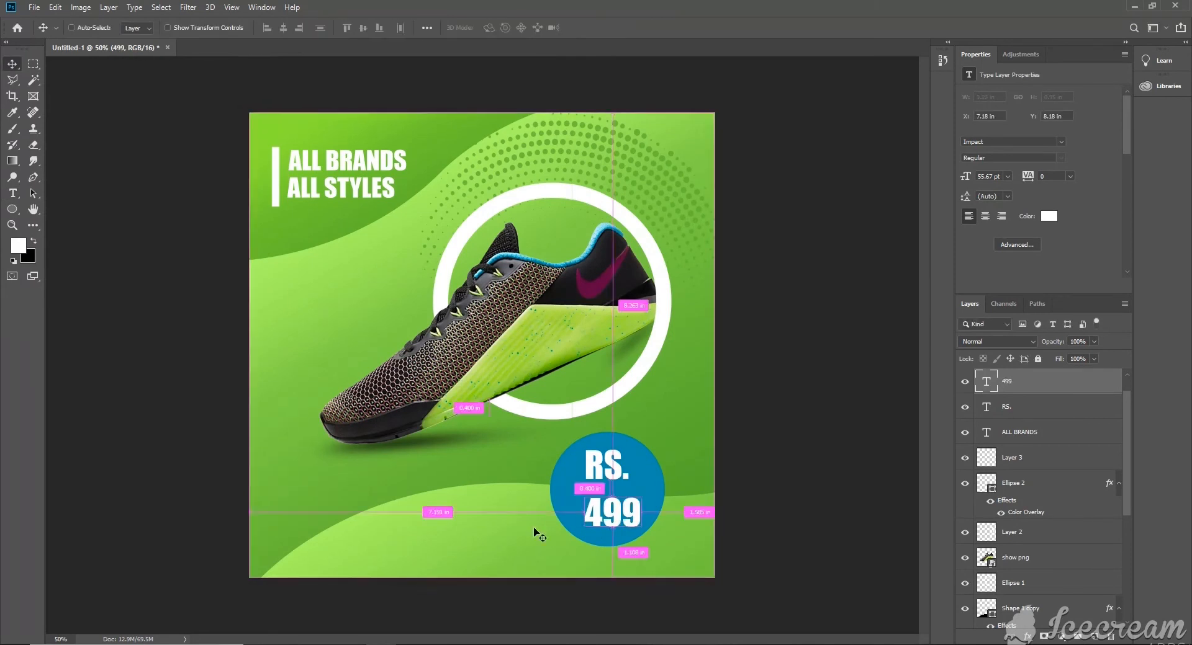
Enlarge the 499 text to about 65.13 pt and position it close beneath RS. in the blue circle.
key(ctrl+t)
drag(641, 494, 610, 507)
key(Return)
key(Down)
key(Down)
key(Down)
key(Down)
key(Down)
key(Down)
key(Down)
key(Down)
key(Down)
key(Down)
key(Down)
key(Down)
key(Down)
key(Down)
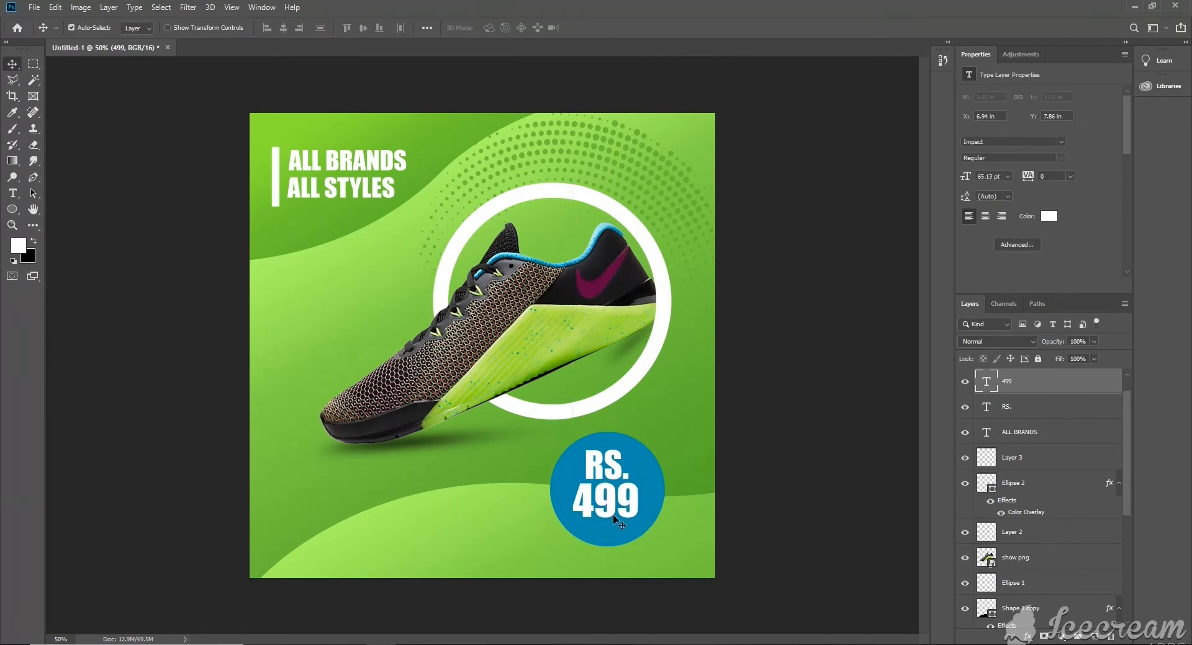
drag(621, 475, 627, 475)
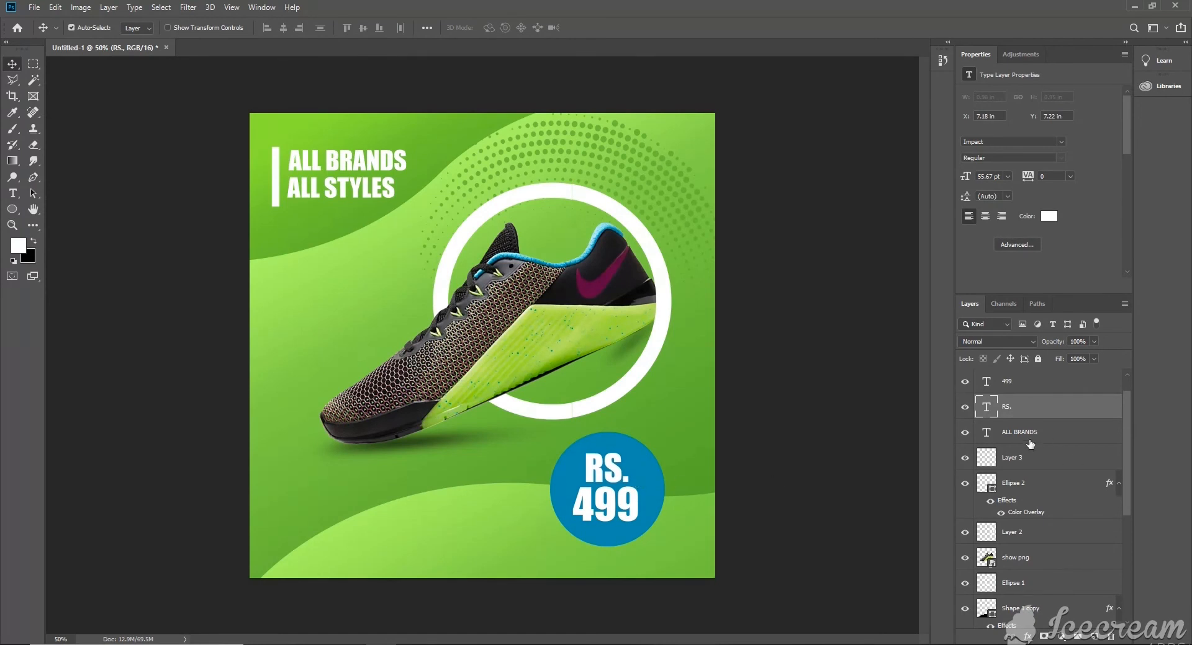
Scale RS. and 499 up together so that RS. is about 61.01 pt, keeping them within the blue circle.
shift+click(1018, 381)
key(ctrl+t)
drag(635, 453, 643, 444)
key(Return)
Fill a thin full-width strip along the canvas's bottom edge on a new layer with the blue sampled from the circle.
key(m)
drag(247, 564, 852, 602)
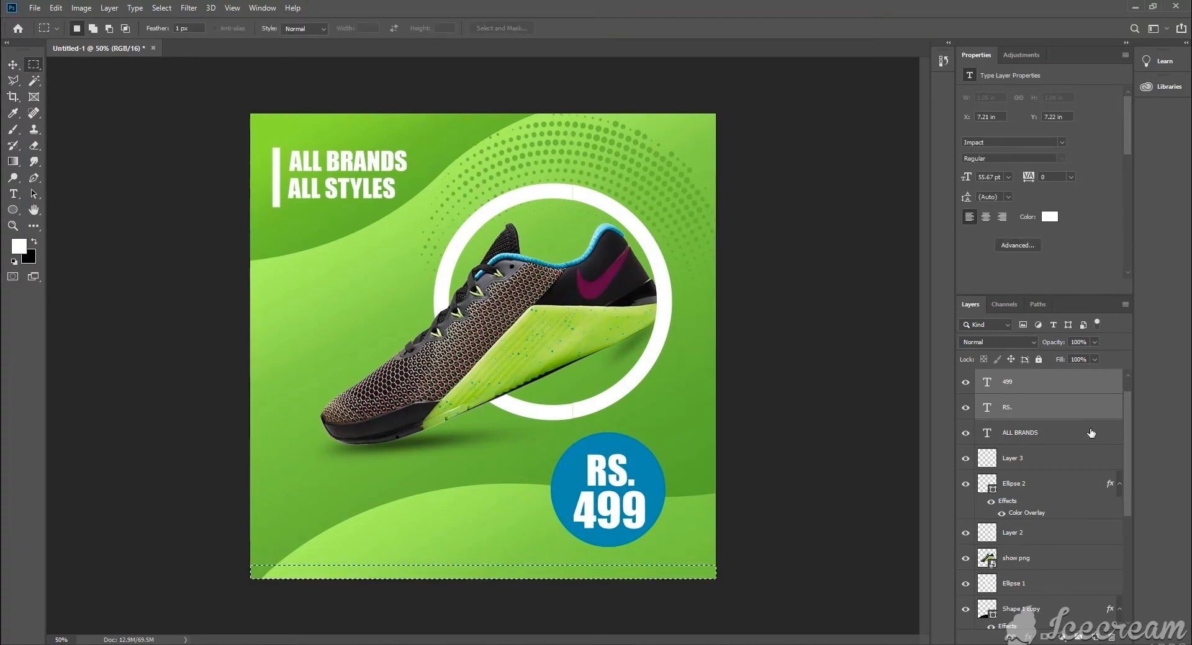
click(1096, 637)
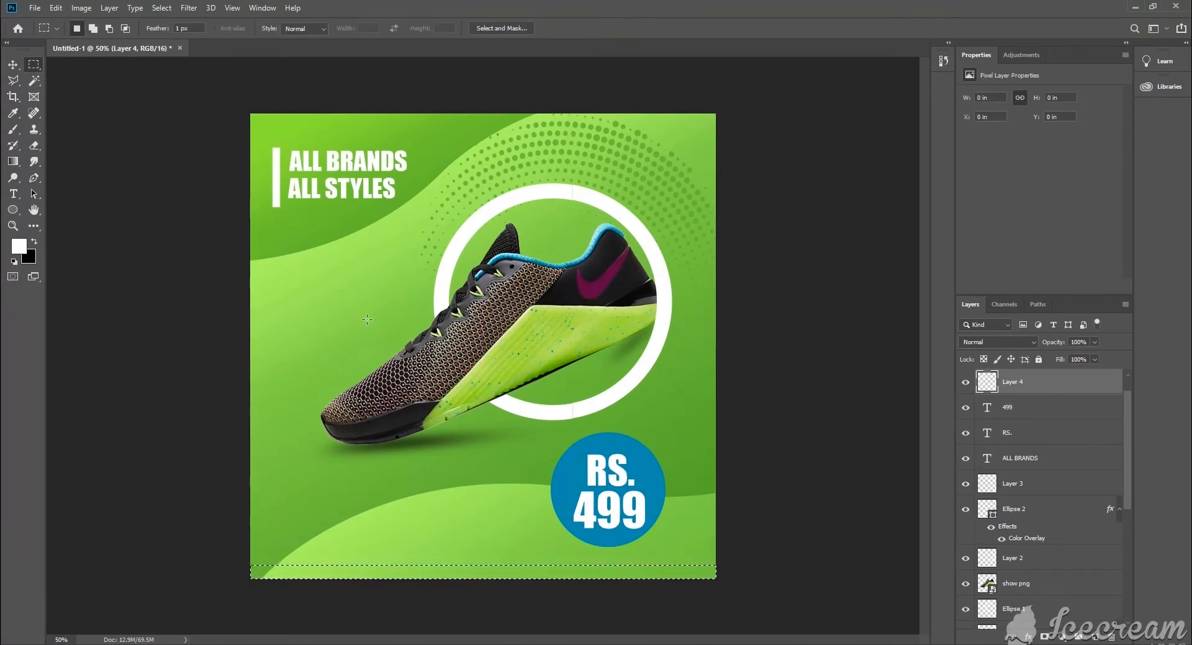
click(12, 113)
click(650, 477)
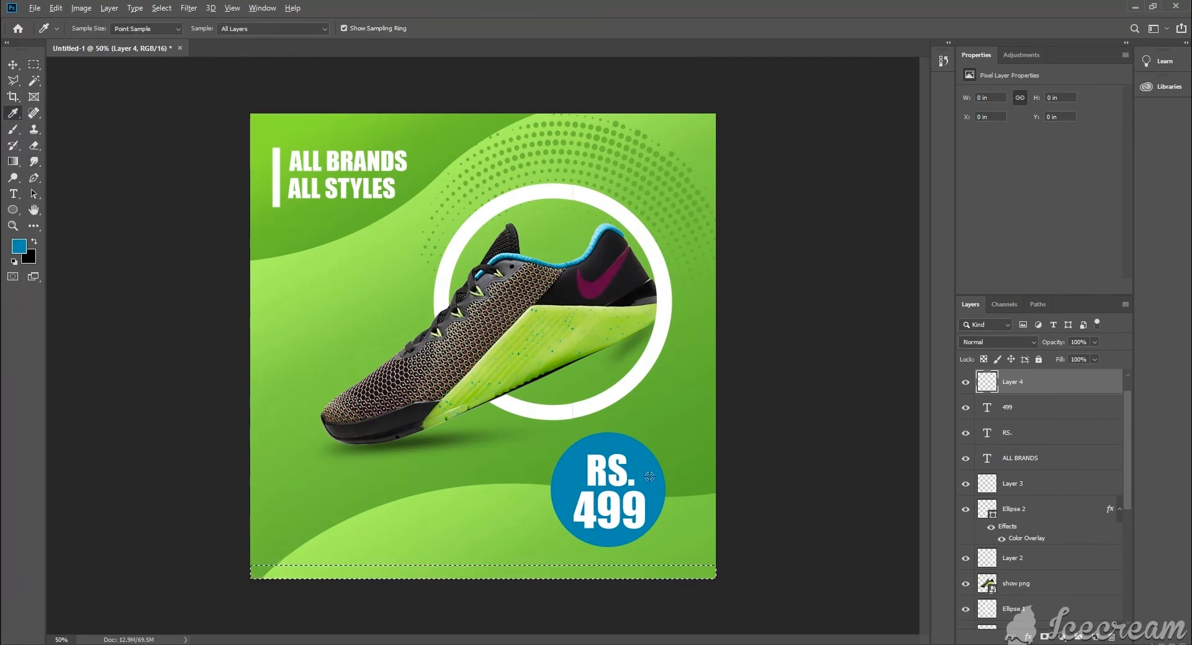
key(alt+BackSpace)
key(ctrl+d)
Stretch the blue bottom strip to about 0.54 in tall and nudge it down to about Y 9.55 in.
key(ctrl+t)
drag(483, 566, 489, 555)
key(Return)
key(i)
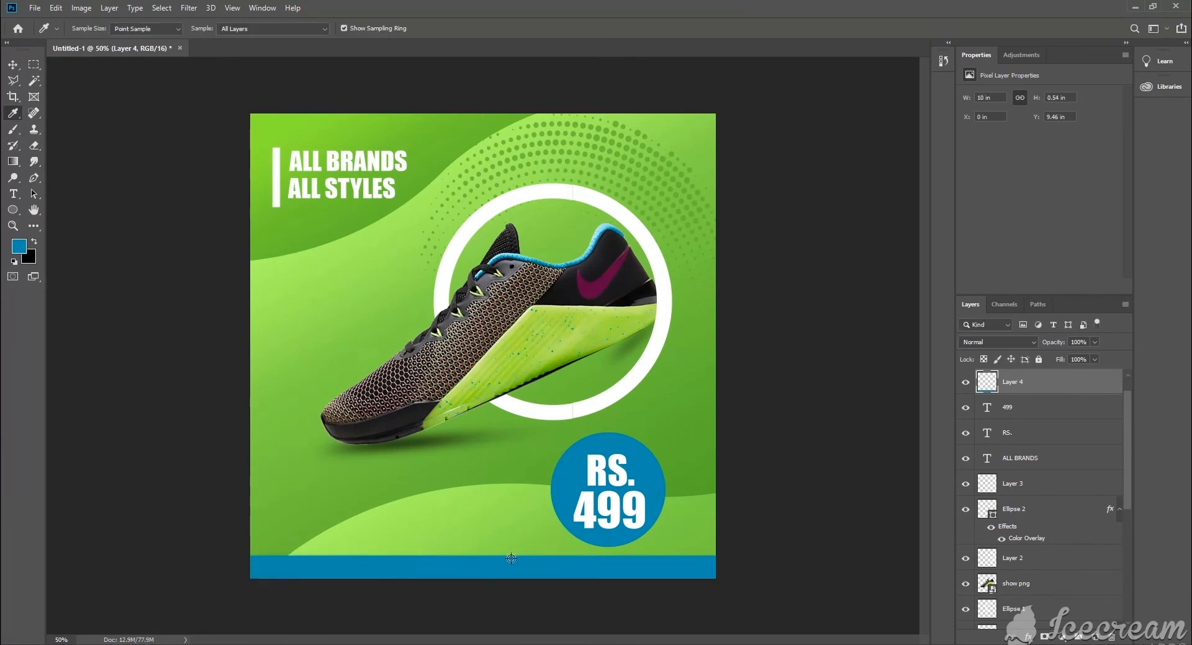
click(15, 64)
key(Down)
key(Down)
key(Down)
key(Down)
key(Down)
key(Down)
key(Down)
key(Down)
key(Down)
key(Down)
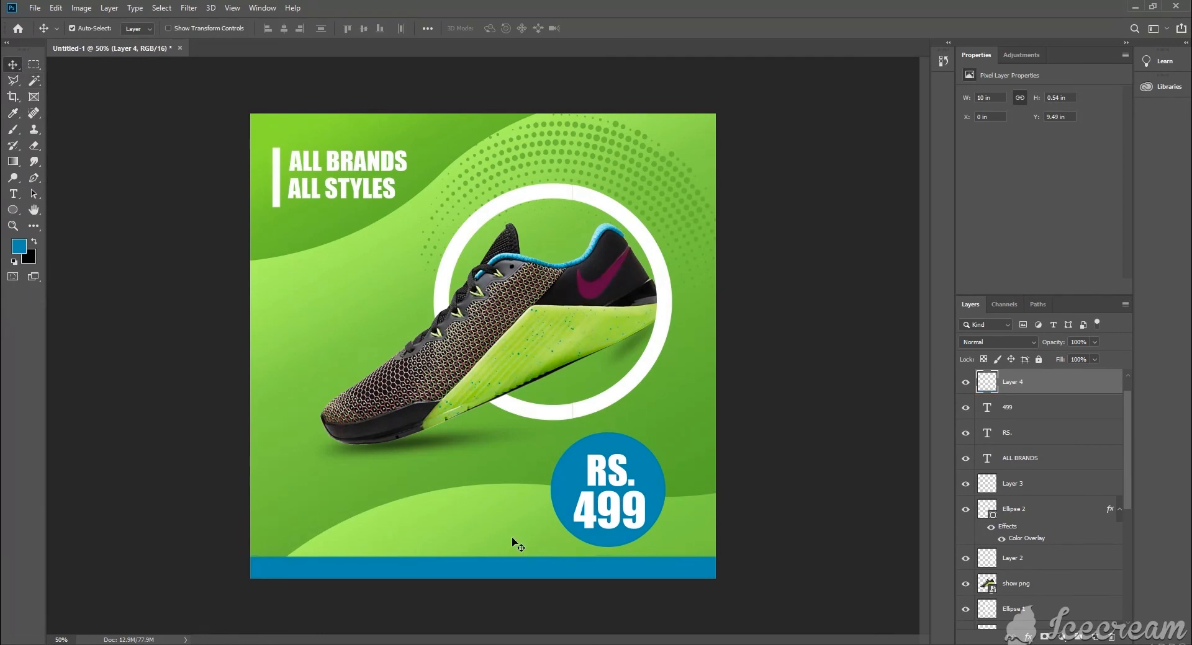
key(Down)
key(Down)
key(Down)
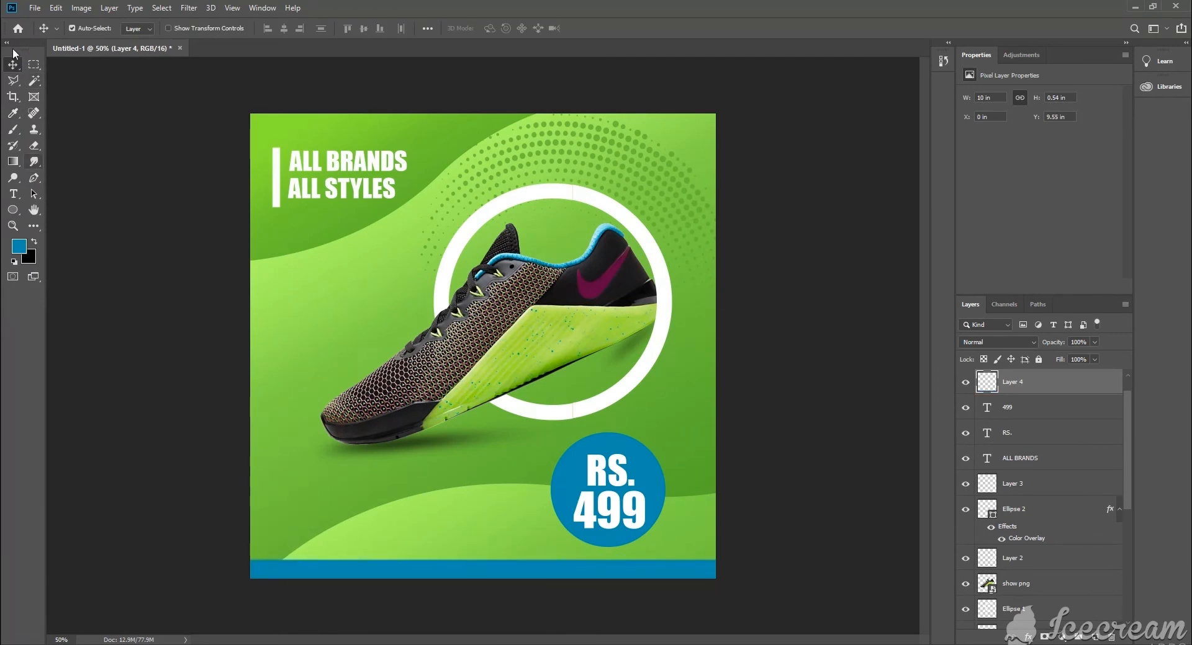
drag(181, 517, 789, 561)
key(Delete)
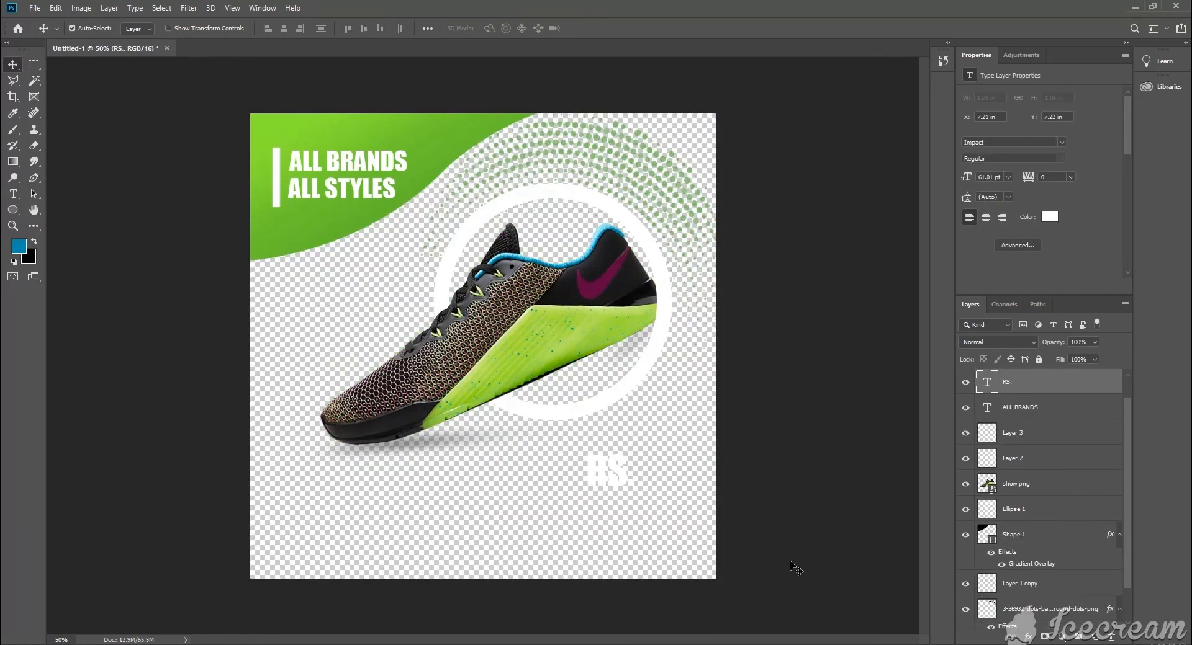
key(ctrl+z)
key(ctrl+z)
key(ctrl+z)
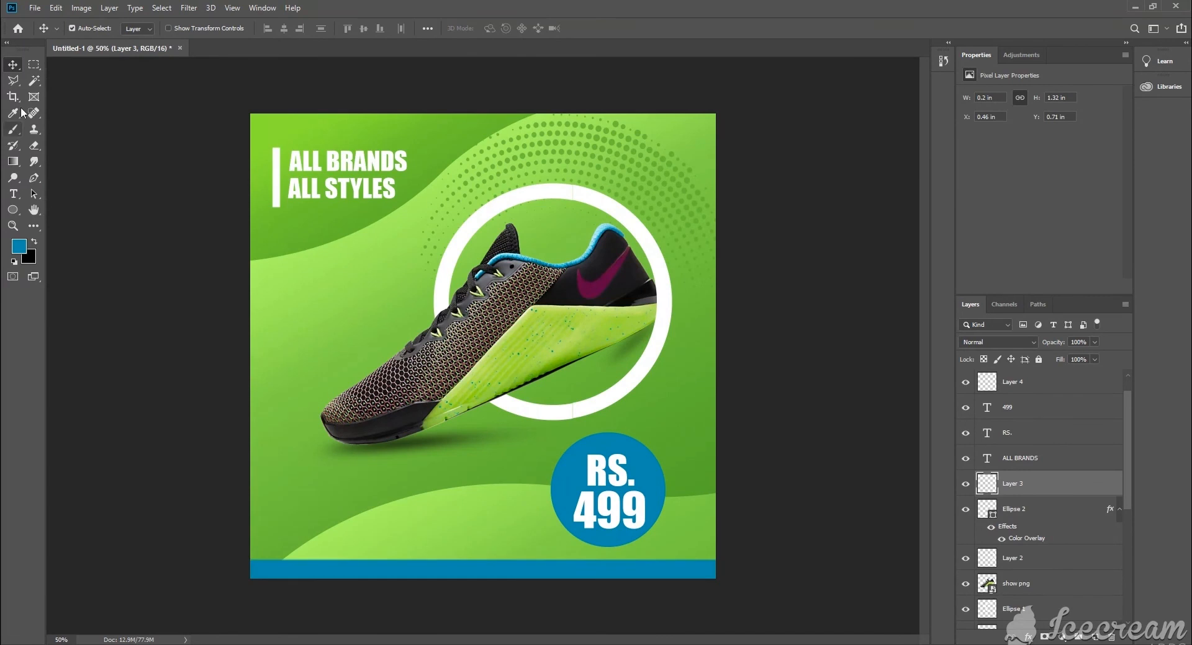
Trim a sliver off the upper edge of the blue bottom strip with a rectangular marquee on Layer 4.
click(33, 64)
drag(224, 532, 777, 564)
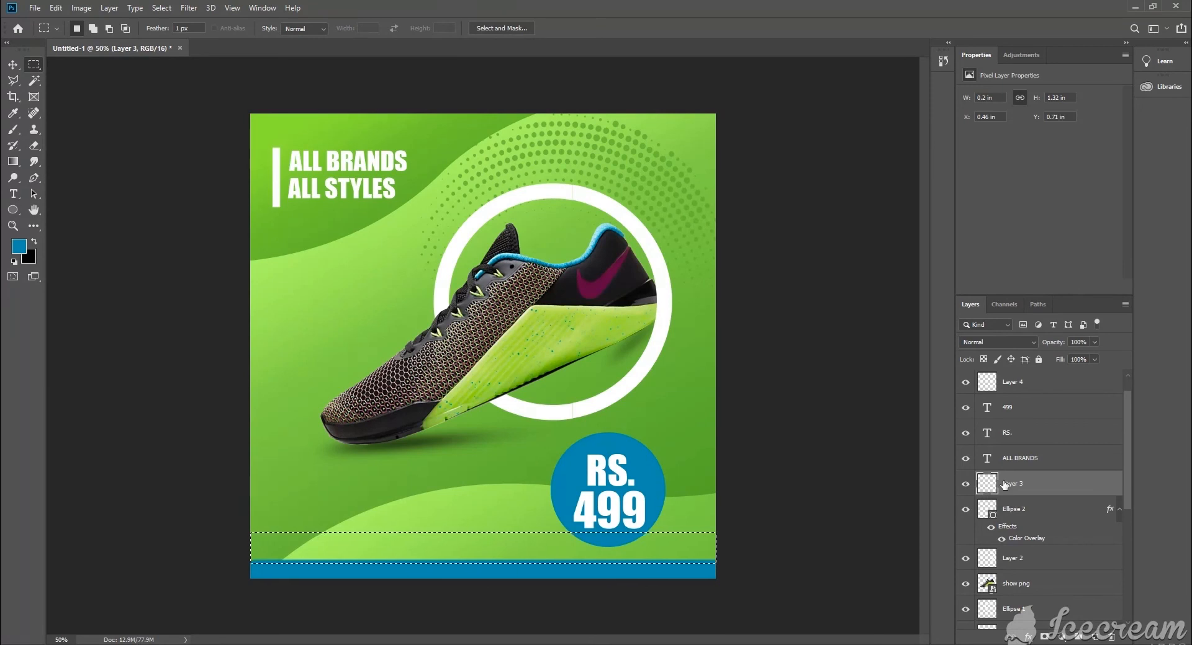
click(1036, 383)
click(597, 467)
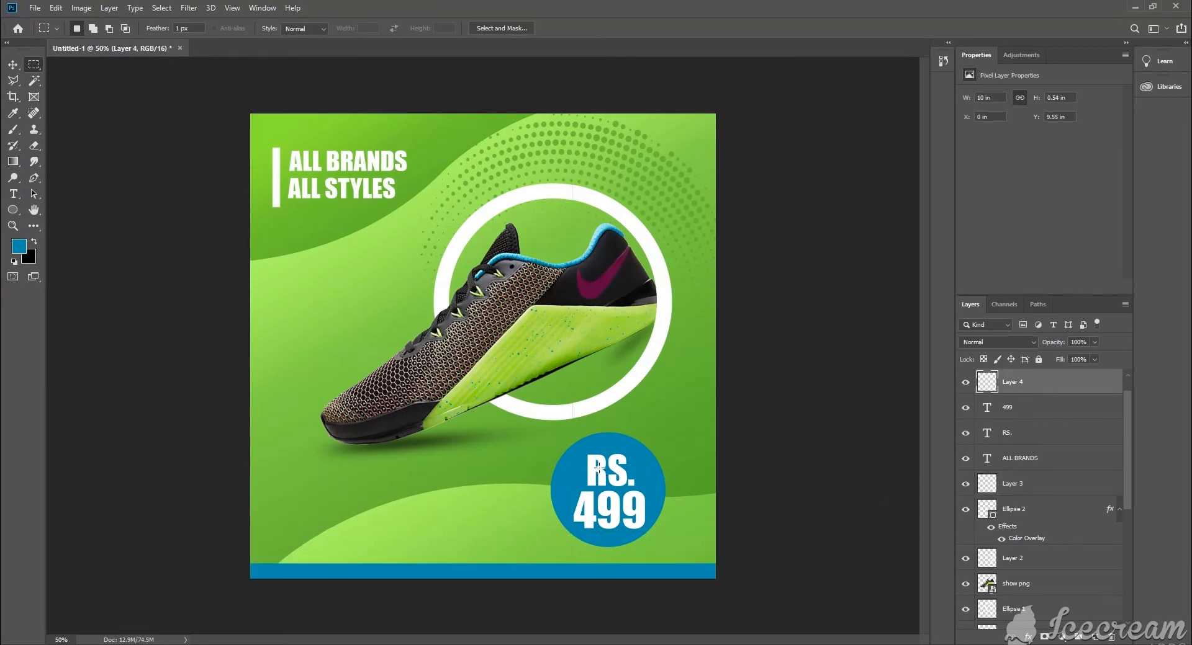
click(13, 194)
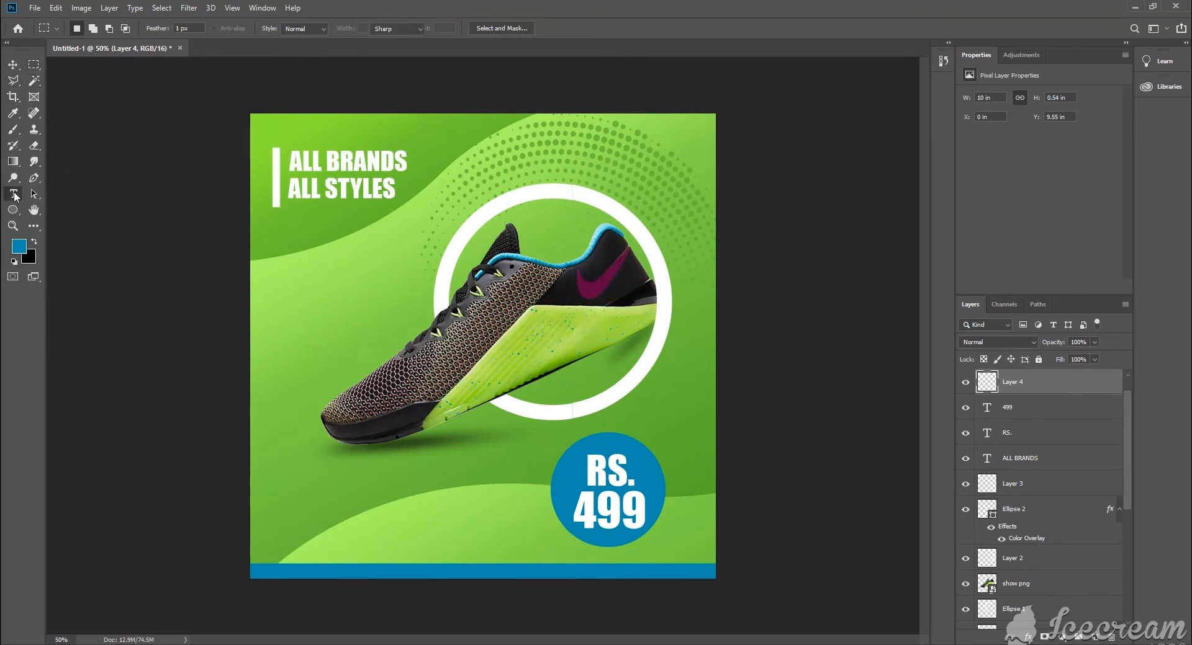
click(299, 566)
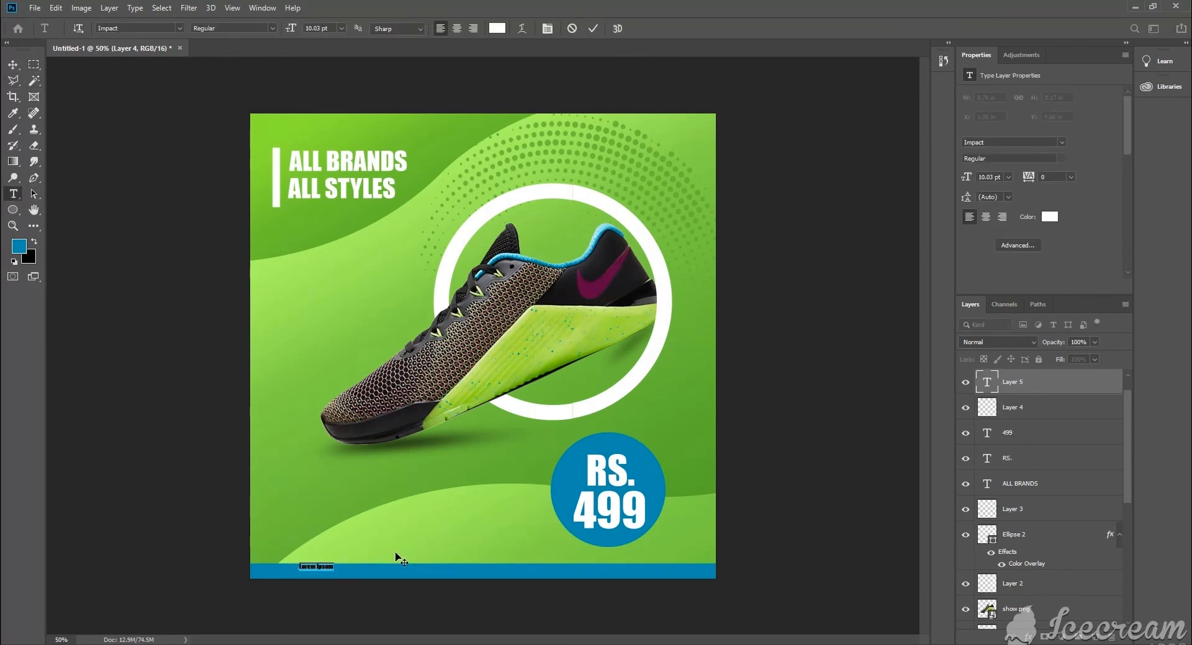
text(Yo)
text(www.)
click(13, 65)
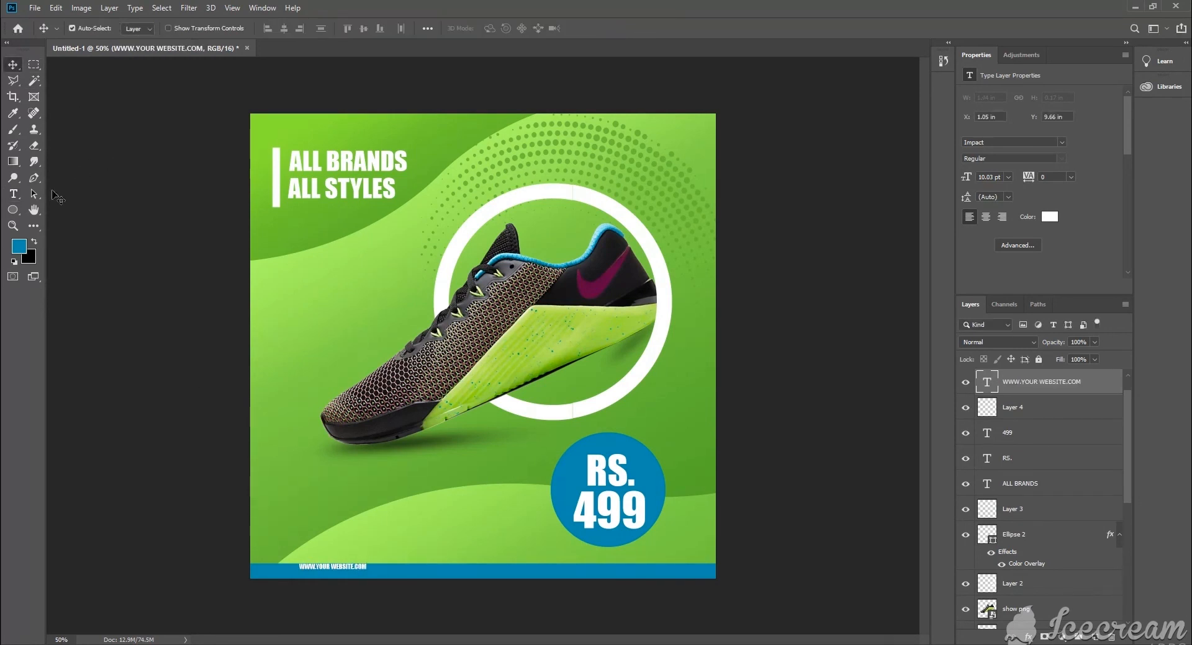
click(13, 195)
click(179, 28)
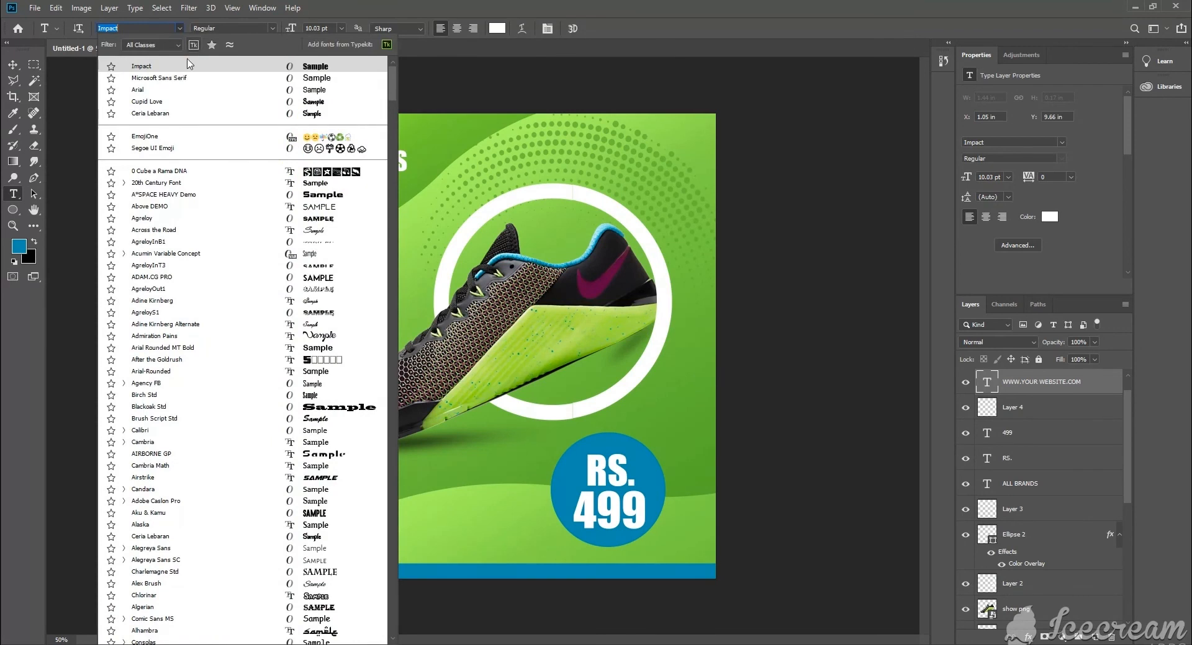
click(165, 91)
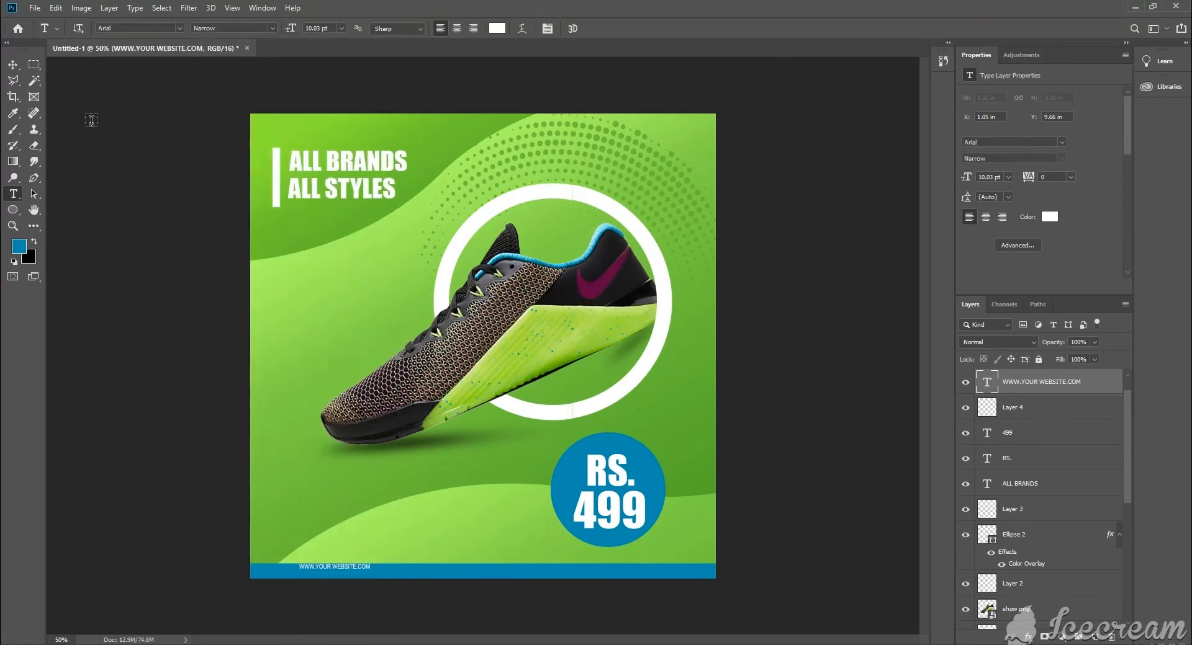
Enlarge the website text to about 17.51 pt and duplicate it toward the other end of the blue bottom strip.
click(13, 65)
key(ctrl+t)
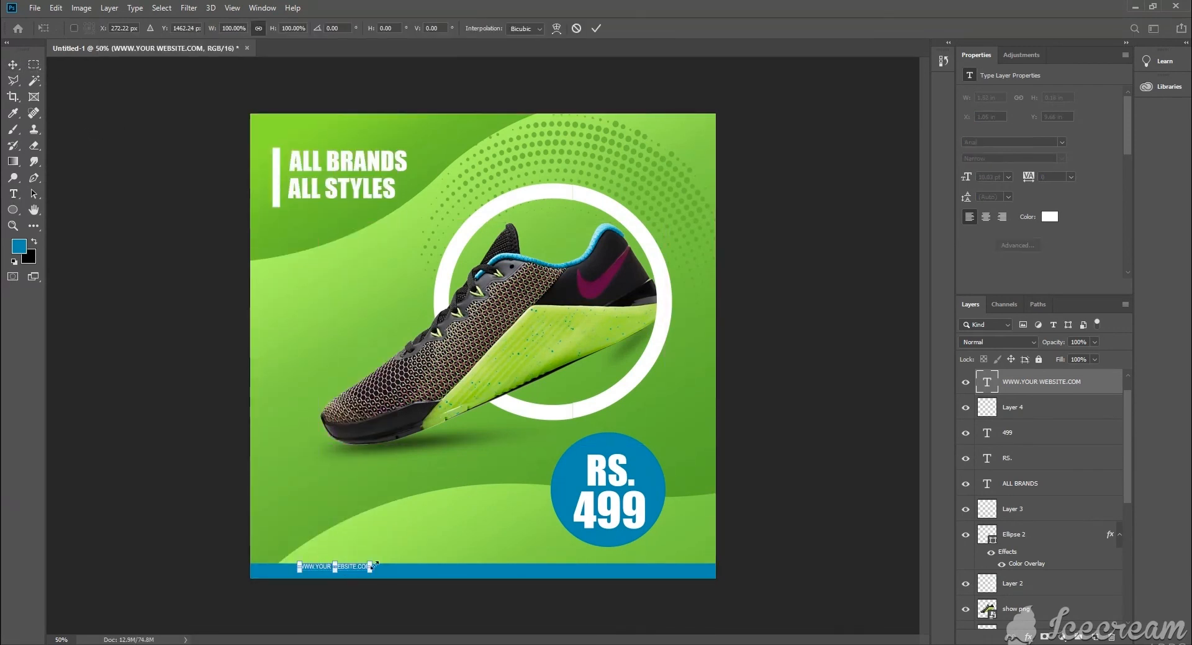
drag(371, 563, 587, 575)
key(Return)
Replace the wording of the duplicated website text with YOUR PHONE.
key(t)
click(572, 570)
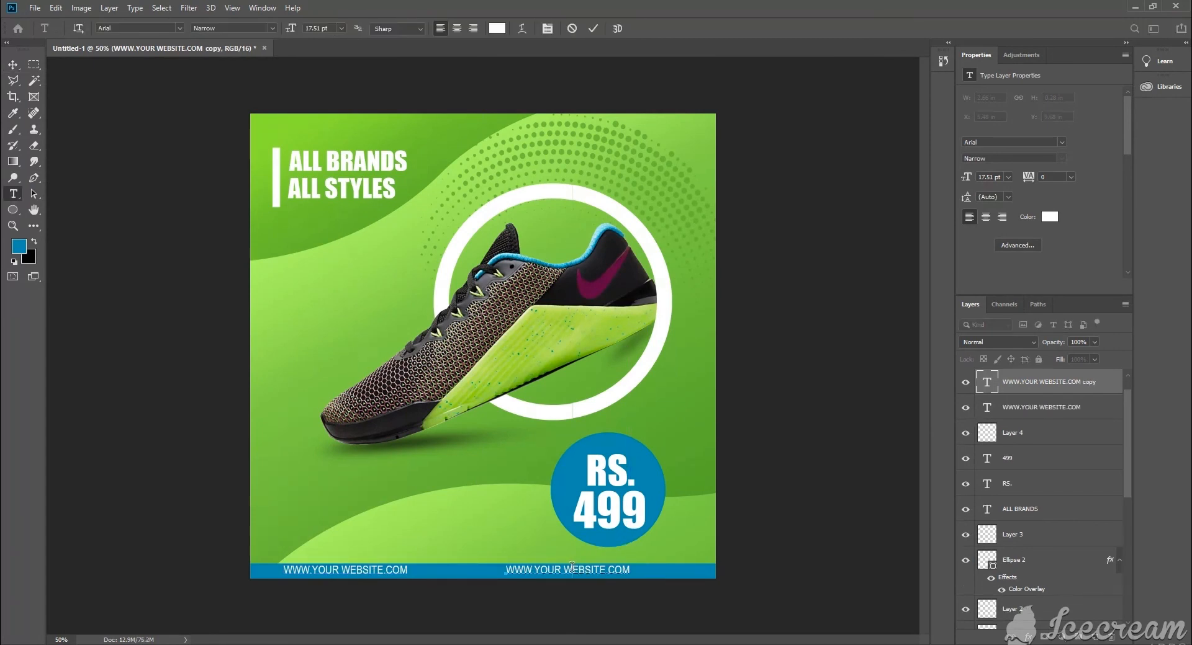
key(ctrl+a)
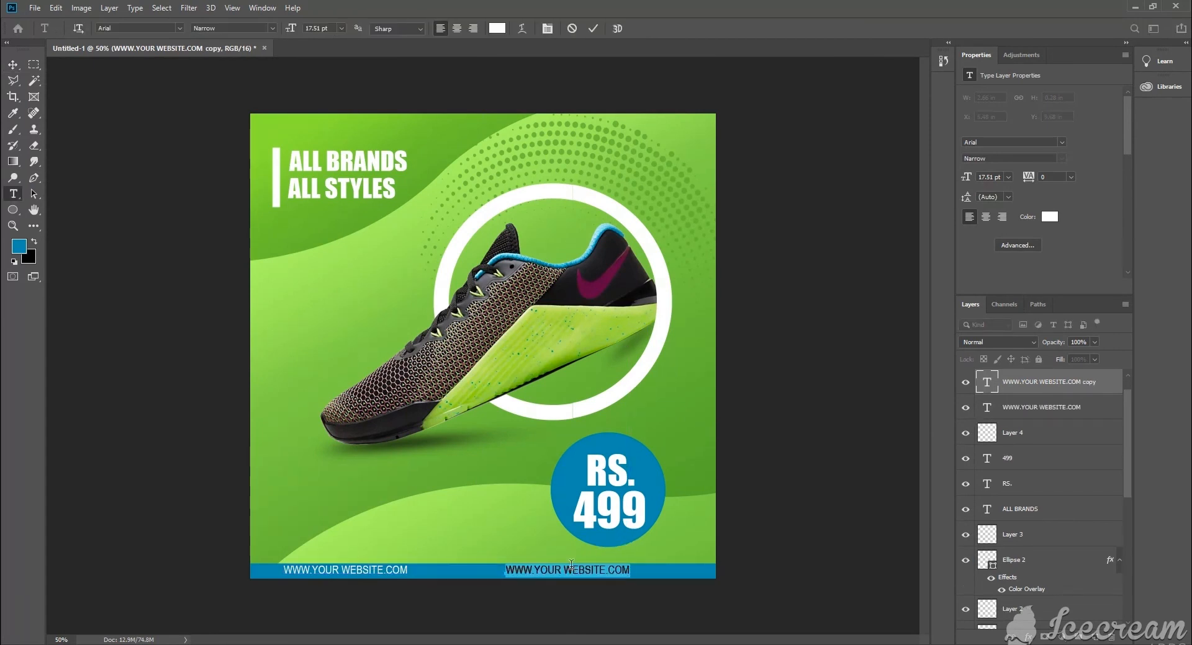
text(YOUR PHONE)
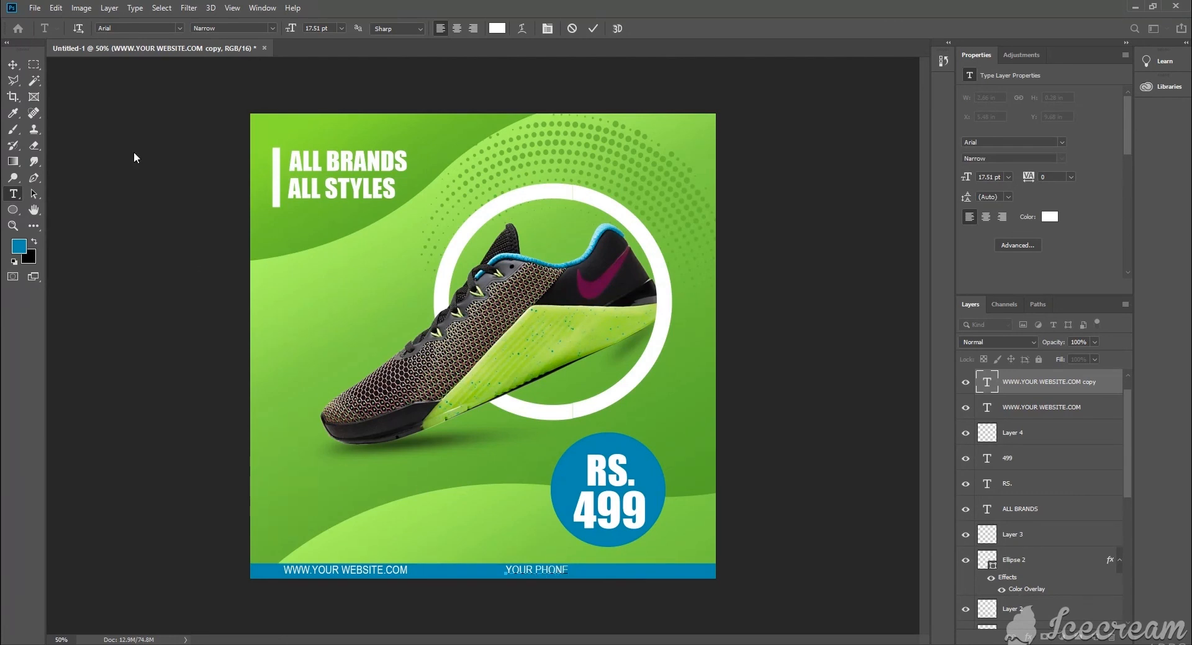
Position the YOUR PHONE text on the right half of the blue strip at about X 6.64 in, Y 9.7 in.
click(13, 64)
drag(549, 574, 472, 573)
key(Up)
key(Up)
key(Up)
key(Up)
key(Up)
key(Up)
drag(470, 574, 600, 576)
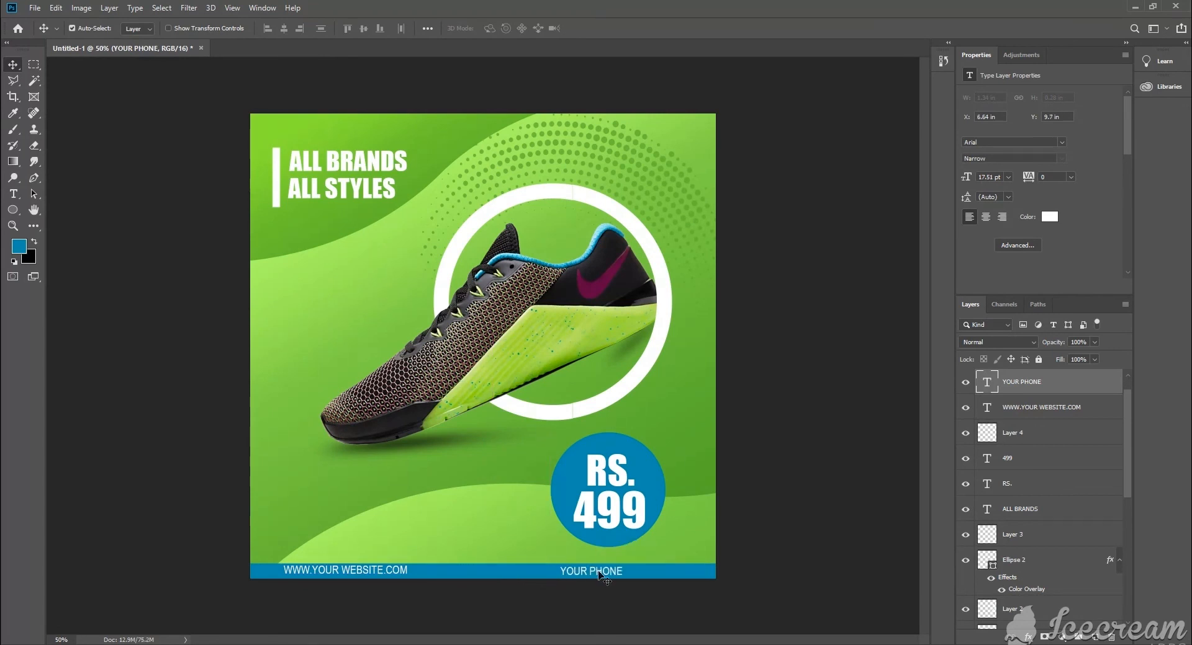
Nudge the website text along the blue strip to about X 1.23 in, Y 9.7 in.
click(390, 572)
key(Right)
key(Right)
key(Right)
key(Right)
key(Right)
key(Right)
key(Right)
key(Right)
key(Right)
key(Right)
key(Right)
key(Right)
key(Right)
key(Right)
key(Right)
key(Right)
key(Down)
key(Down)
key(Down)
key(Down)
key(Down)
key(Down)
key(Right)
key(Right)
key(Right)
key(Right)
key(Right)
key(Right)
key(Right)
key(Right)
key(Right)
key(Right)
key(Right)
key(Right)
key(Right)
key(Right)
key(Right)
key(Right)
key(Right)
key(Right)
key(Right)
key(Right)
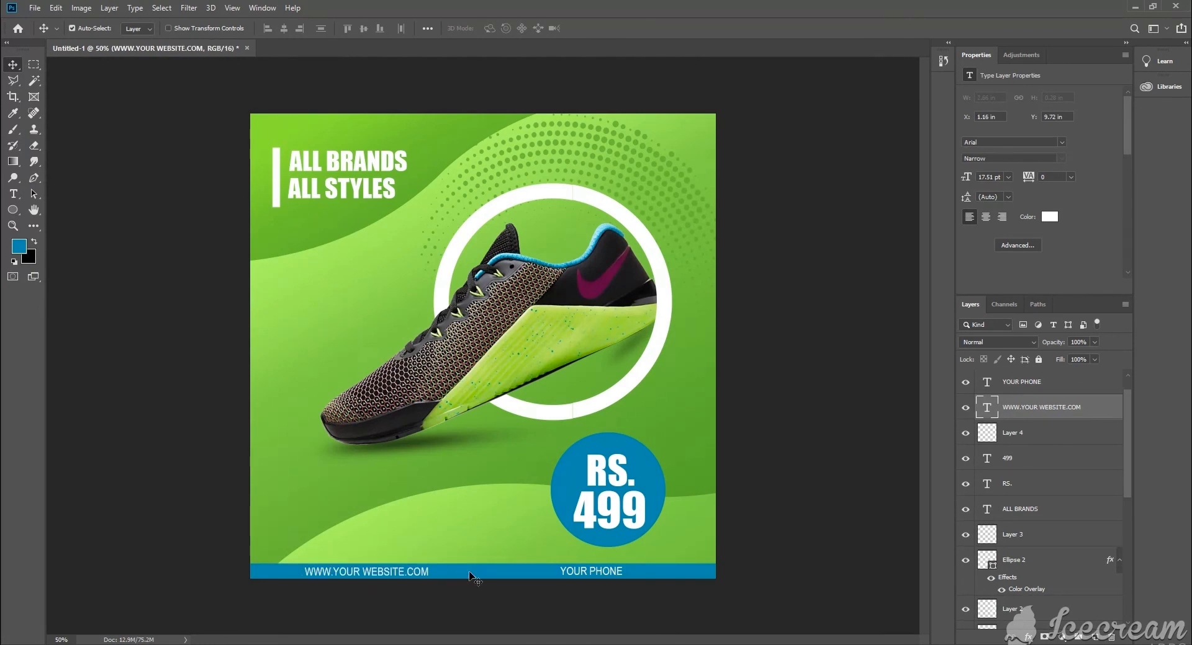
key(Up)
key(Up)
key(Up)
key(Right)
key(Right)
key(Right)
key(Right)
key(Right)
key(Right)
key(Right)
key(Right)
key(Right)
key(Right)
key(Right)
key(Right)
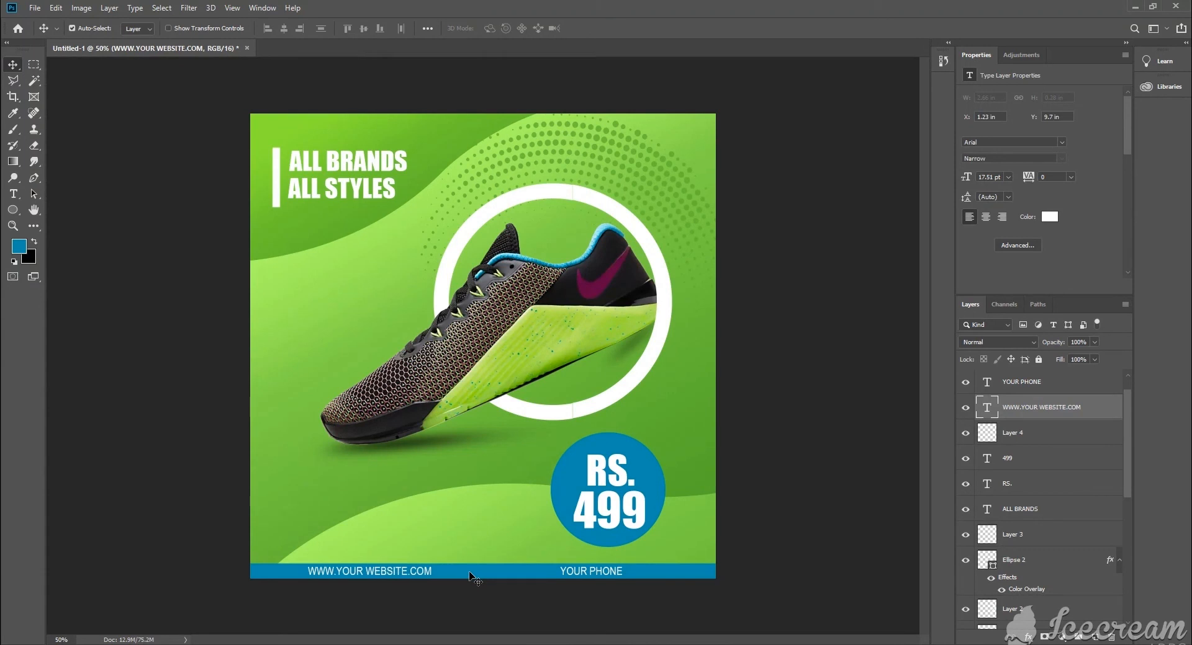
Set the right color stop of the lower wave's gradient overlay (Shape 1 copy) to orange ffba00.
click(497, 551)
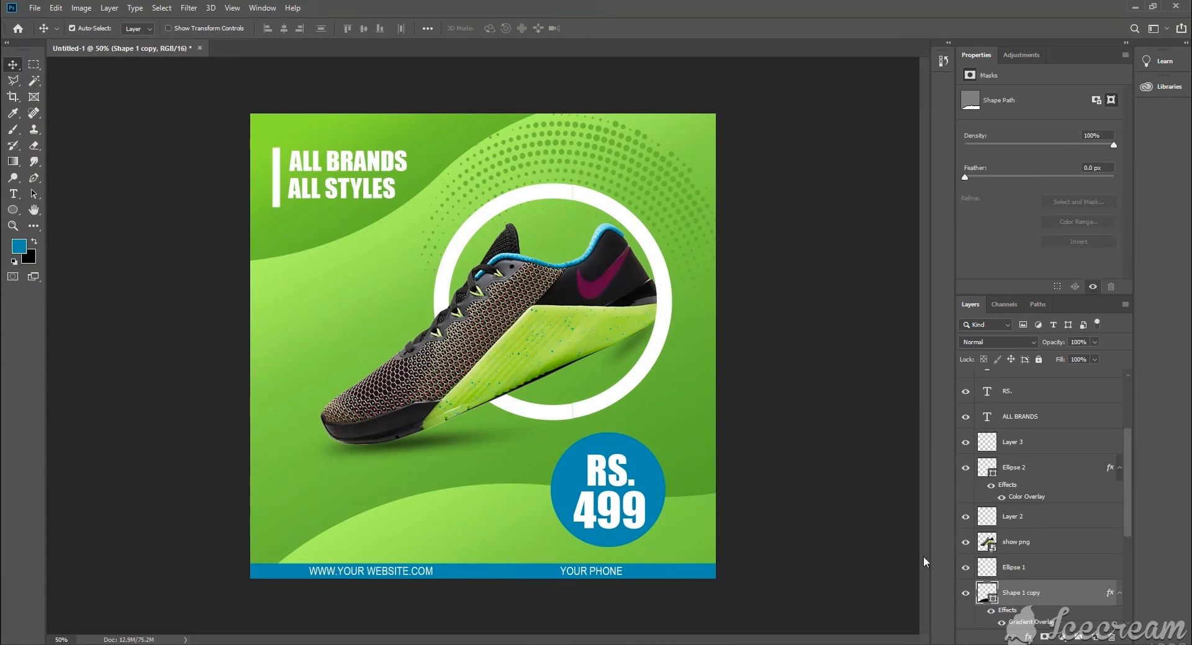
double_click(1017, 622)
click(921, 323)
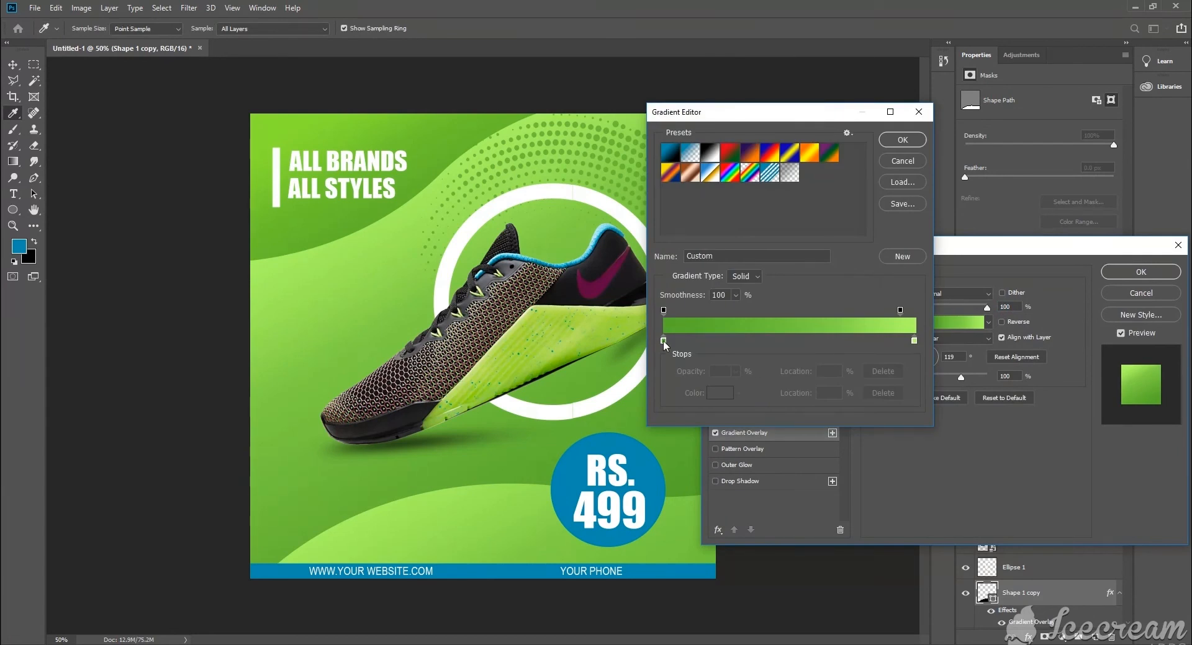
double_click(913, 340)
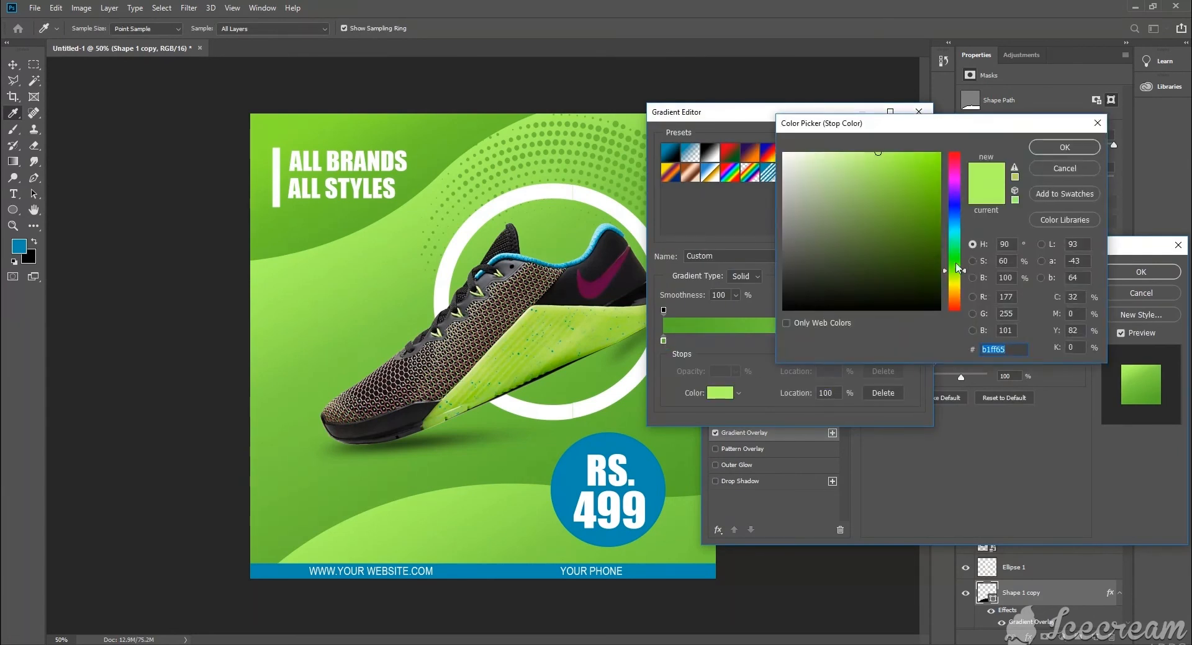
click(957, 283)
drag(955, 283, 957, 292)
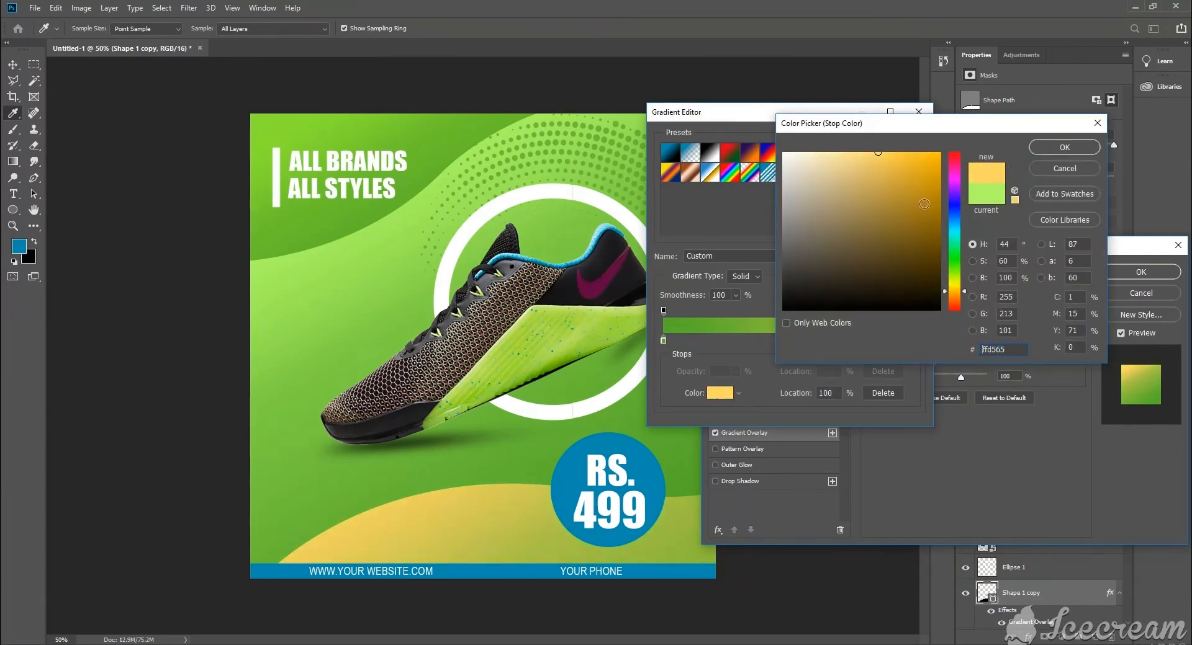
drag(922, 208, 965, 142)
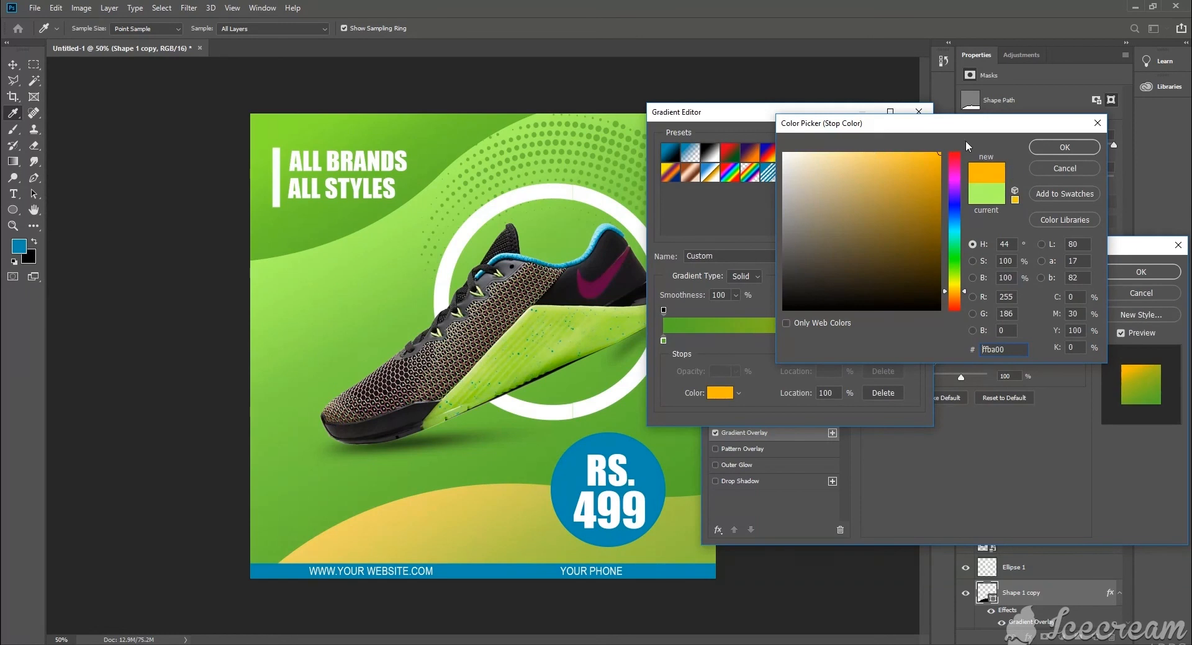
click(1064, 148)
Set the left color stop of the lower wave's gradient to a yellow-green around b4ff00 and apply the layer style.
double_click(664, 341)
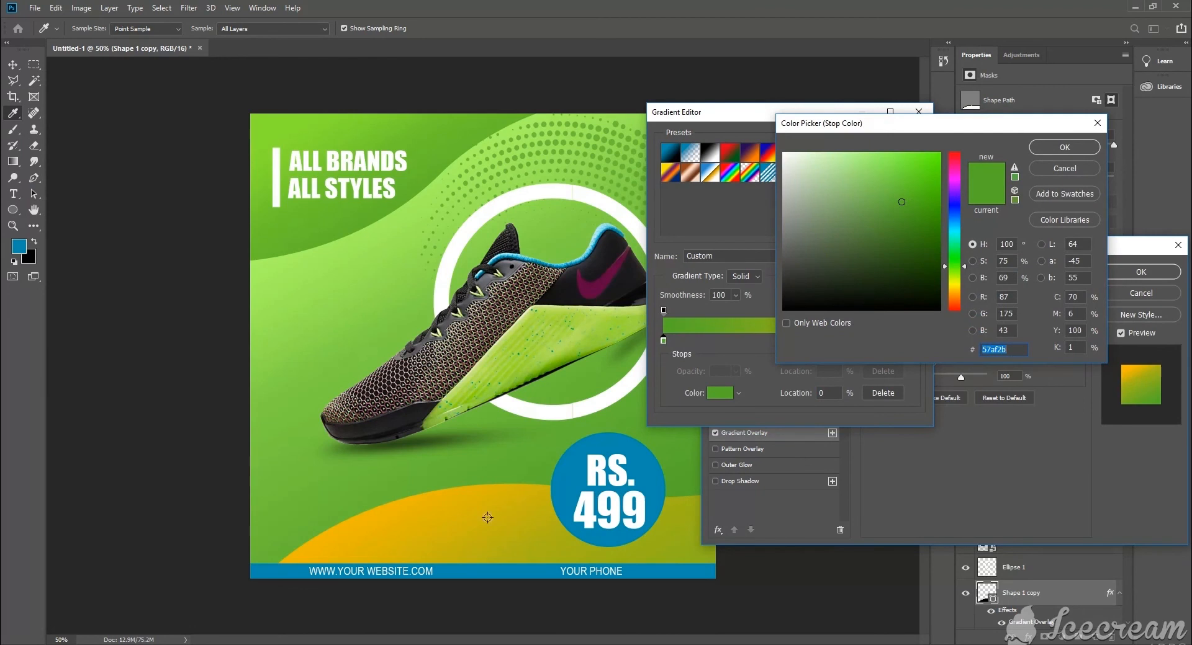
click(431, 505)
mouse_move(899, 182)
mouse_down()
mouse_move(896, 160)
mouse_move(853, 169)
mouse_move(825, 149)
mouse_move(923, 149)
mouse_move(931, 185)
mouse_move(926, 149)
mouse_move(940, 151)
mouse_up()
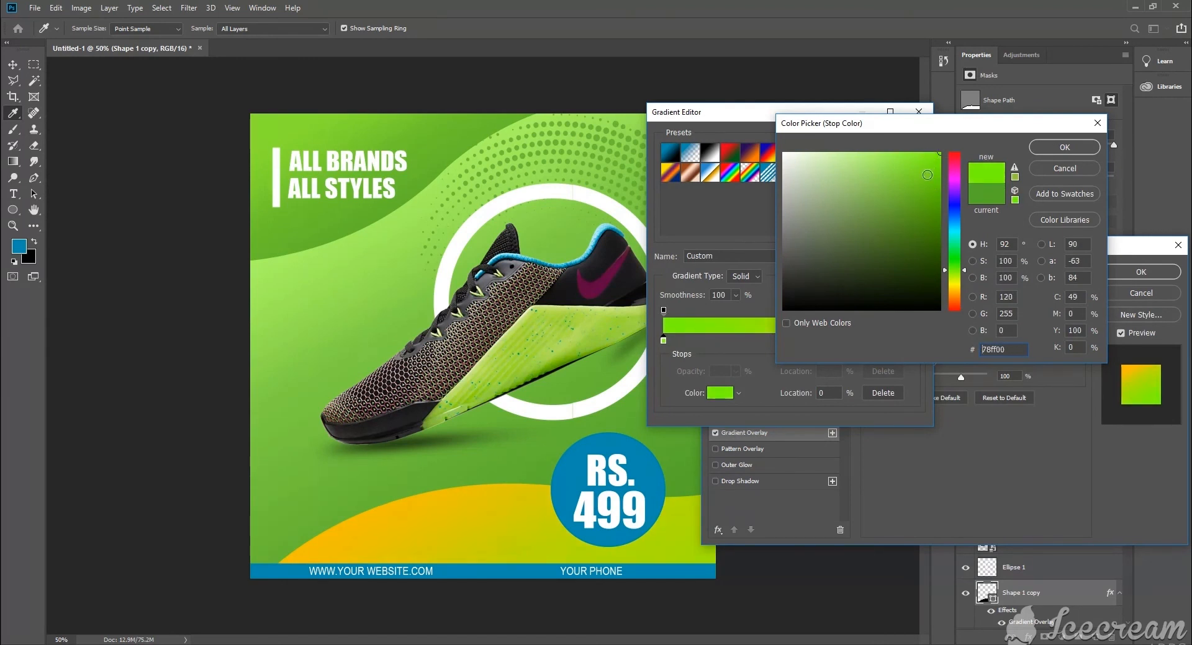
drag(956, 277, 961, 280)
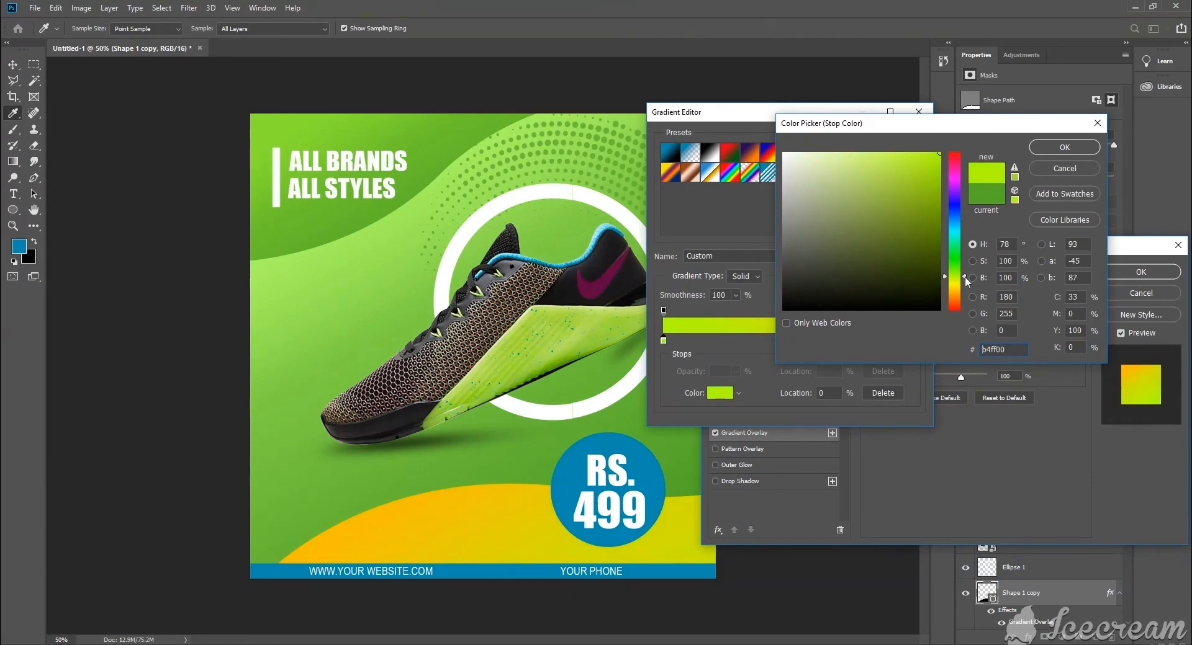
click(1065, 148)
click(915, 145)
click(1140, 272)
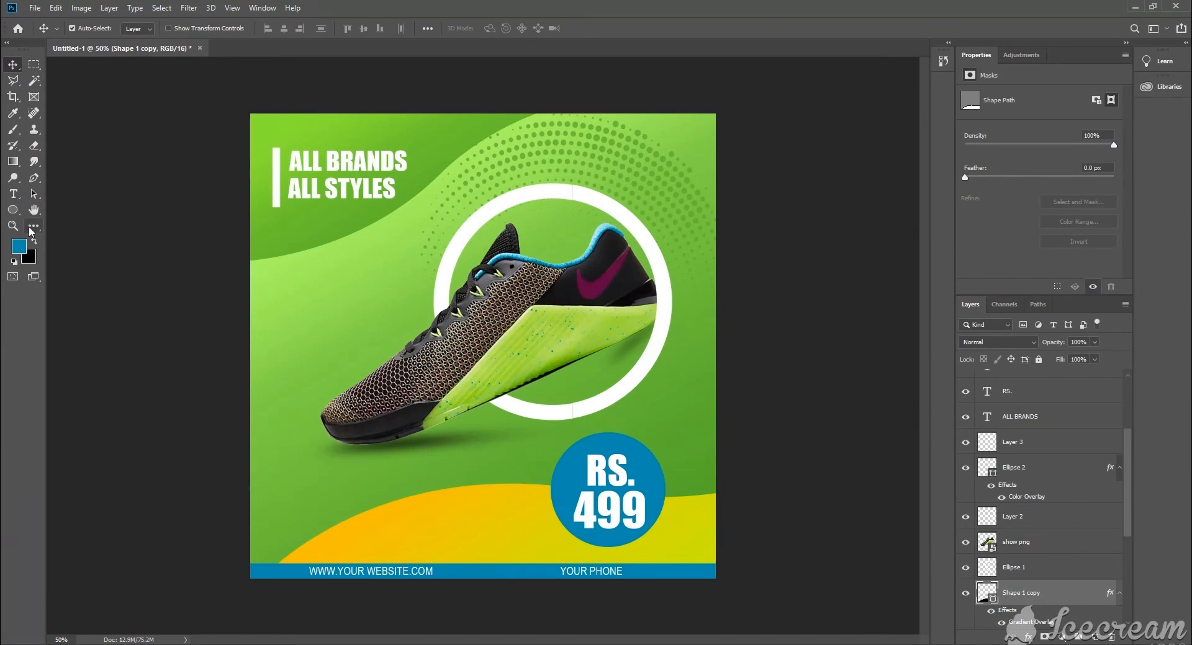
Reshape the right part of the orange wave's curve by adjusting its points with the Convert Point tool.
click(33, 177)
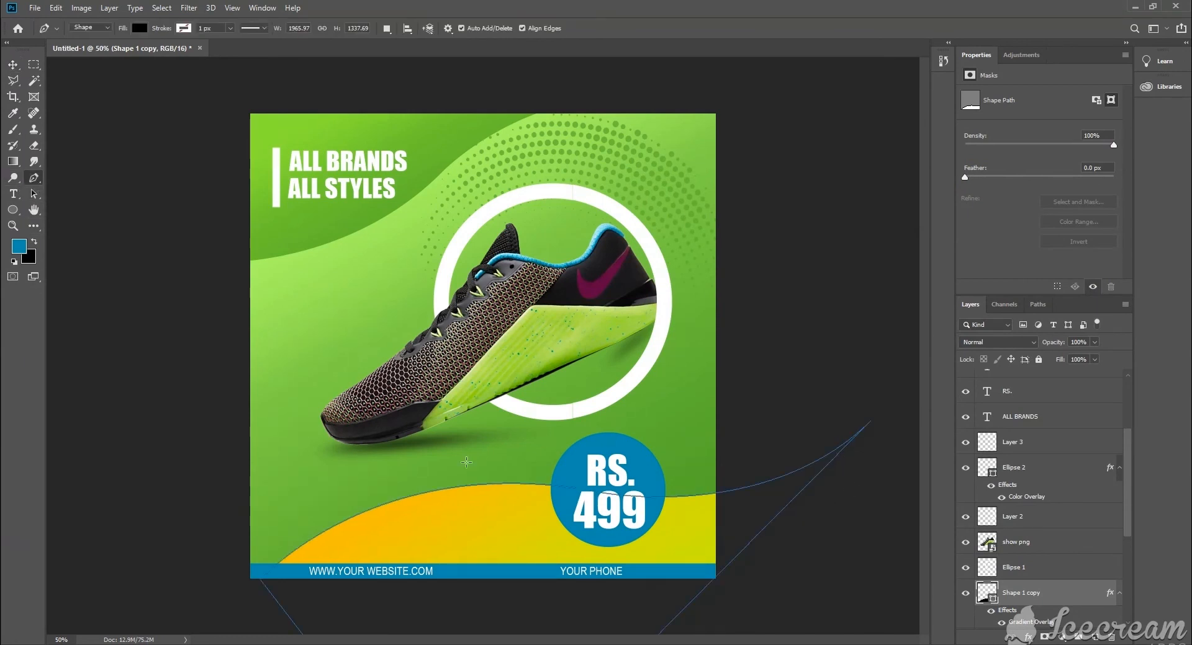
right_click(34, 180)
click(73, 179)
scroll(1006, 599, down, 3)
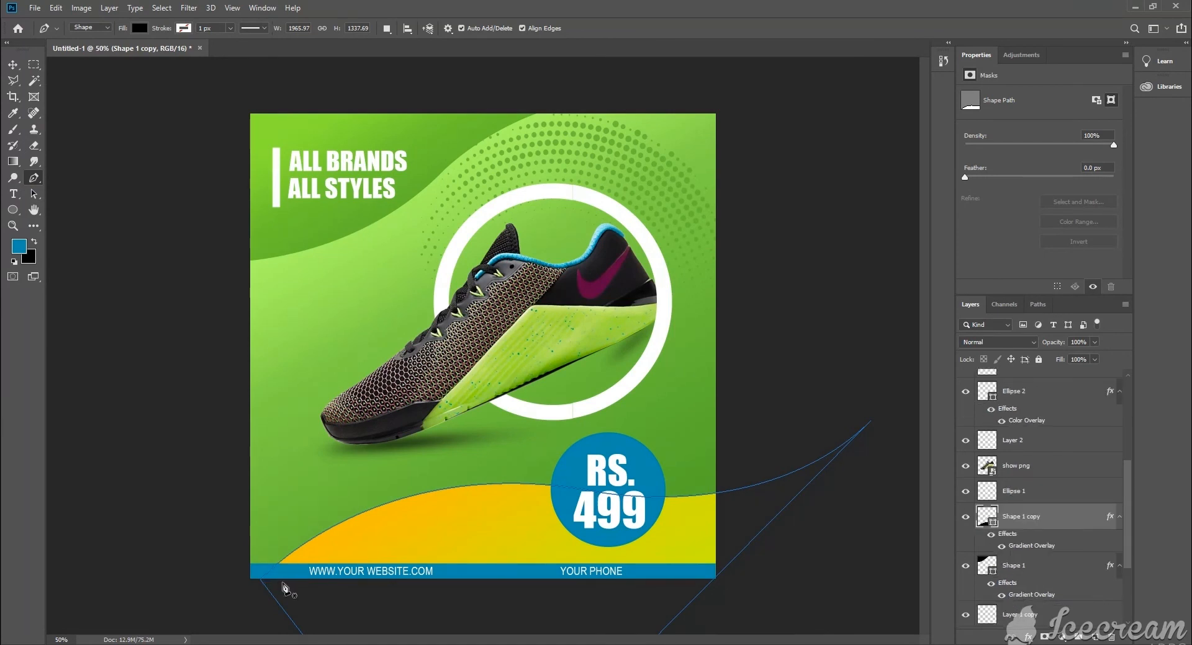
right_click(34, 182)
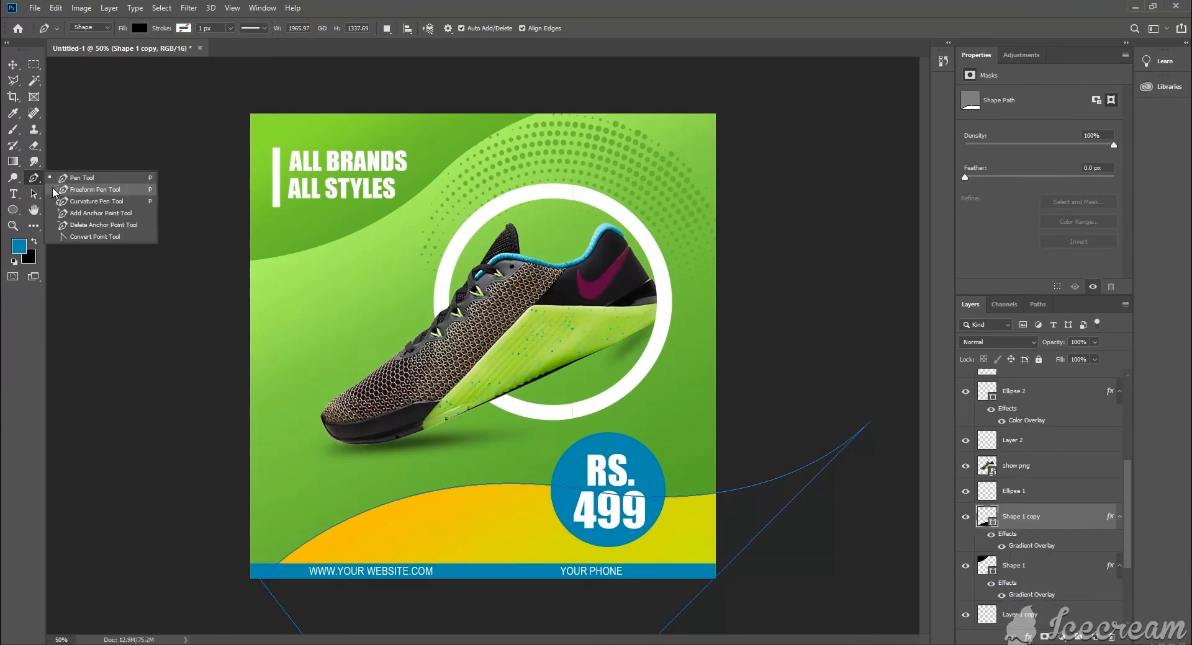
click(78, 237)
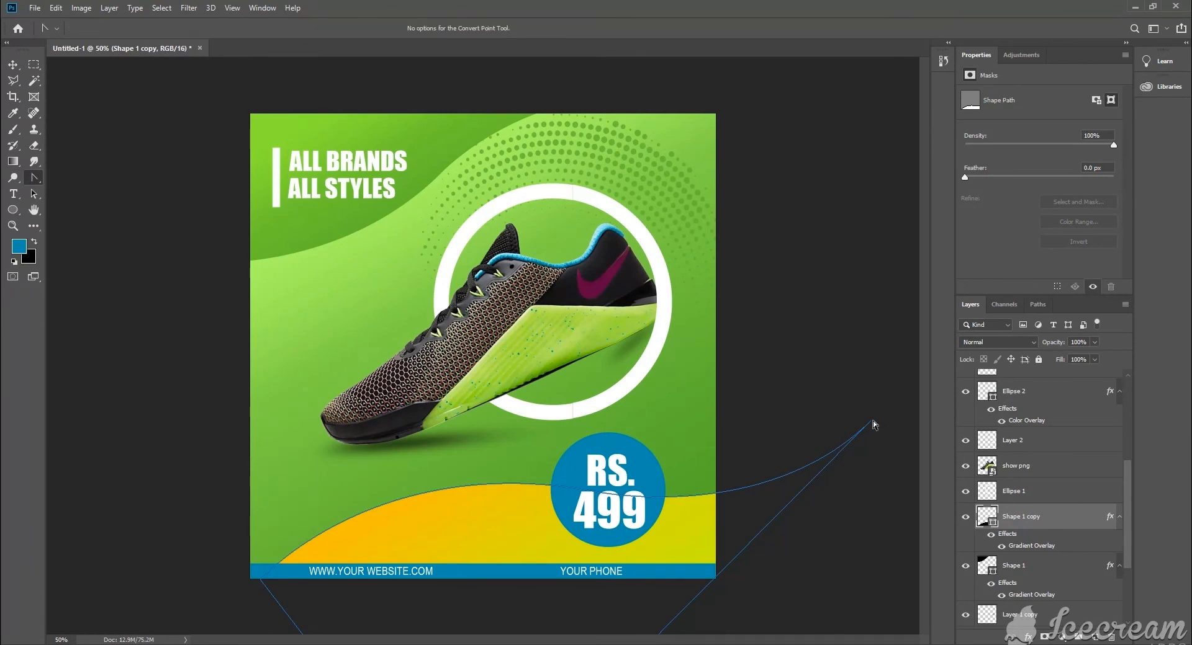
drag(870, 421, 942, 358)
drag(600, 497, 632, 497)
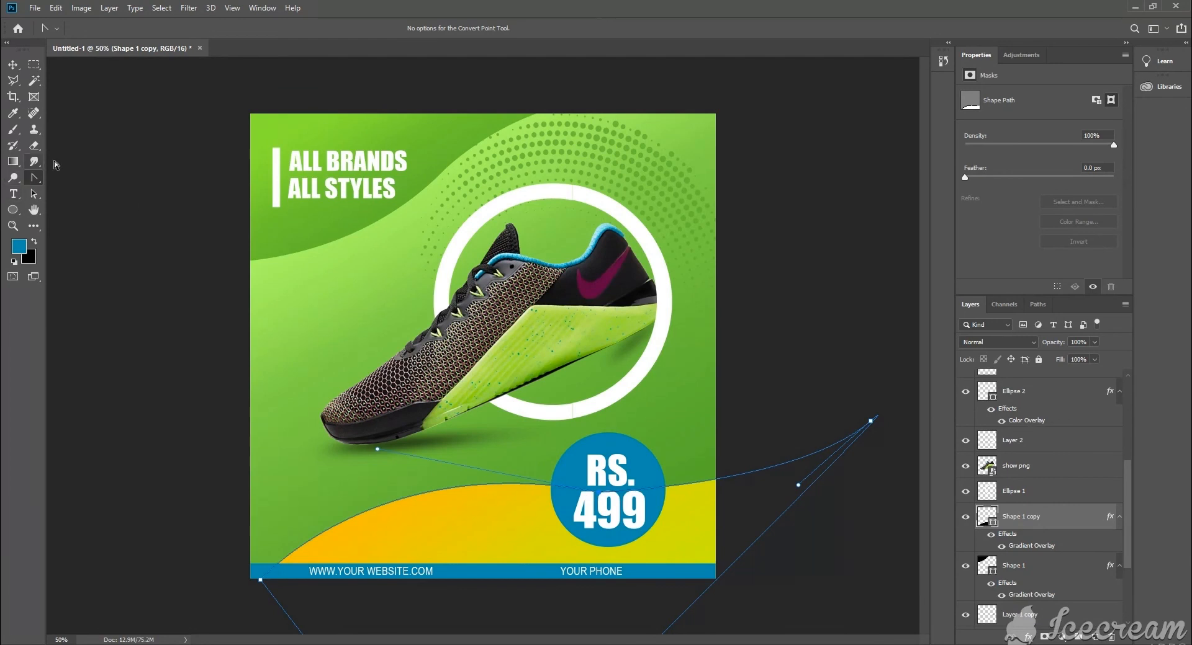
Shift the orange wave's path left so that its left end extends past the canvas's left edge.
right_click(33, 180)
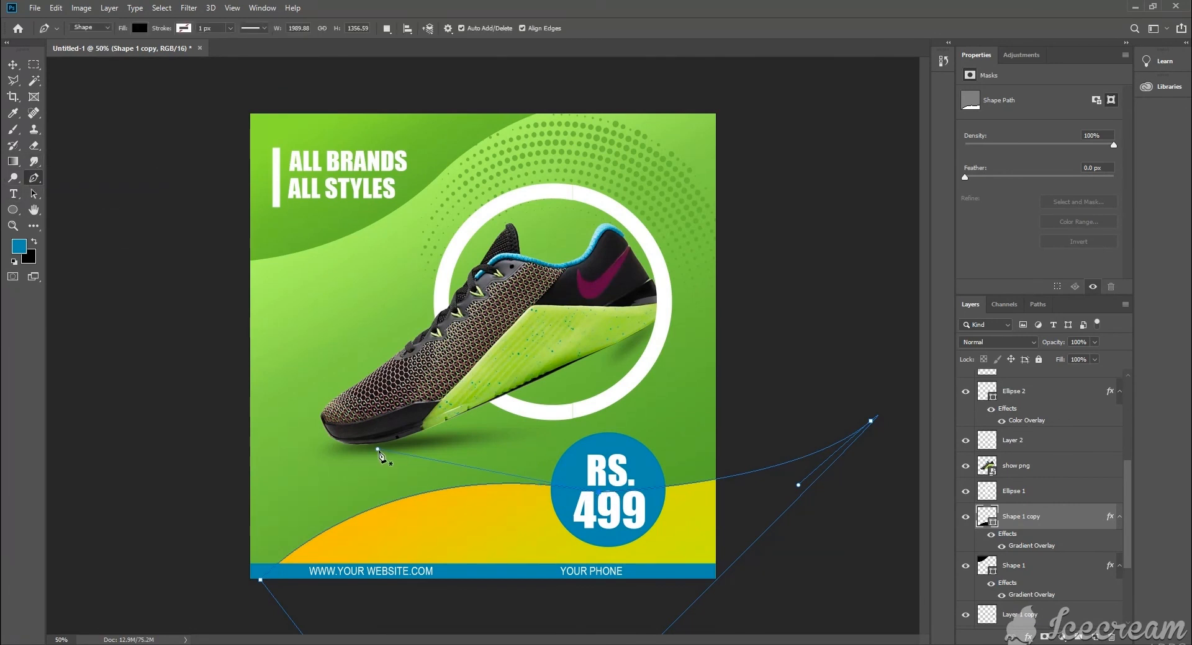
click(34, 195)
right_click(35, 195)
click(81, 207)
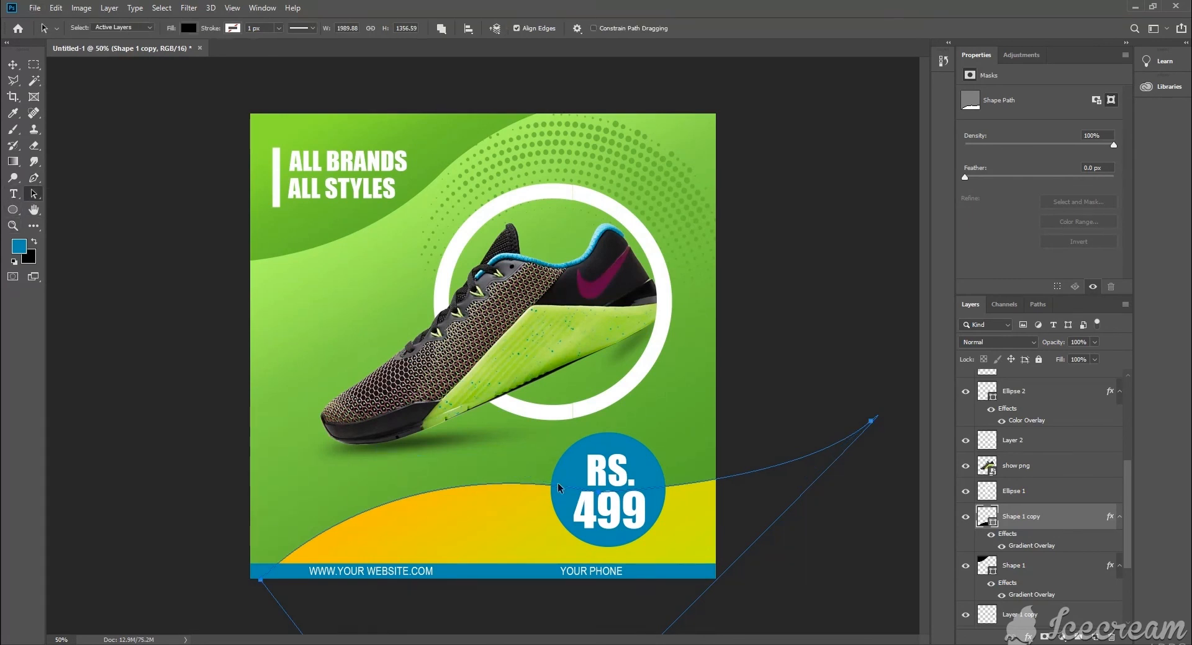
drag(599, 496, 568, 500)
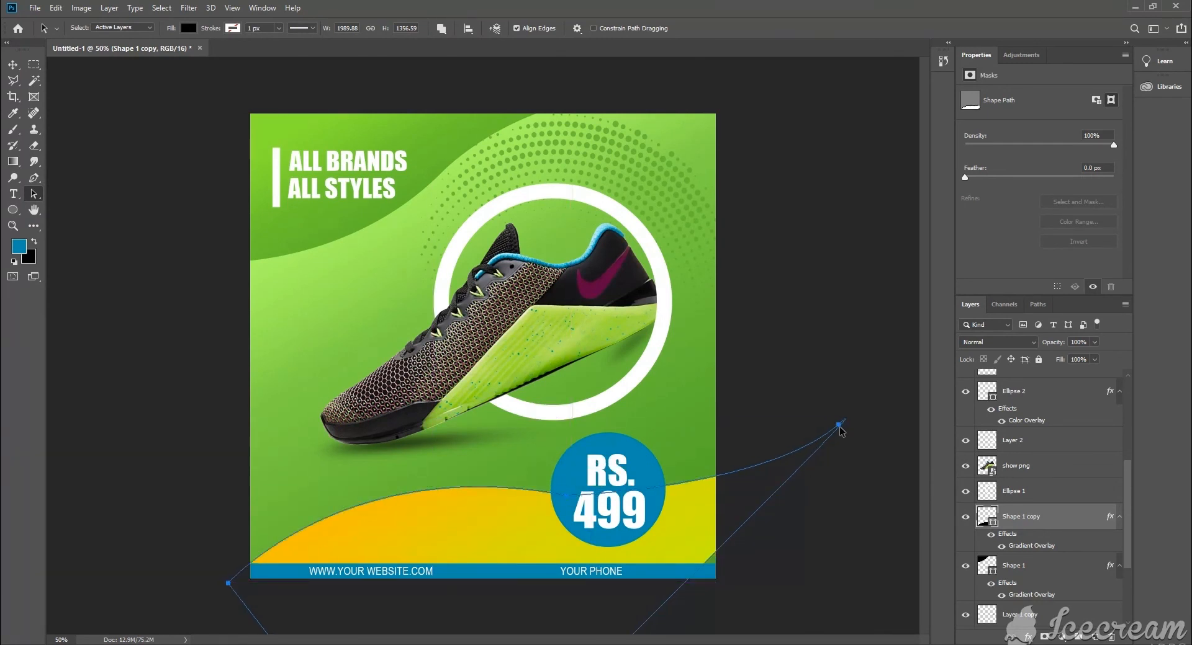
right_click(31, 204)
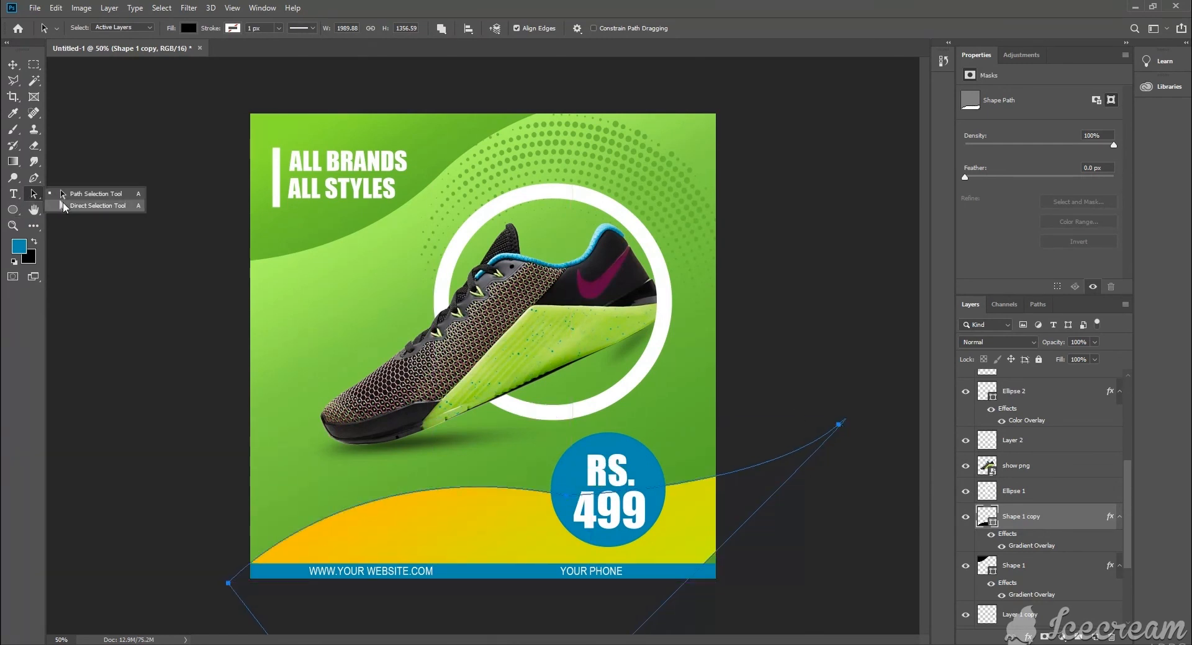
click(68, 195)
drag(571, 498, 564, 498)
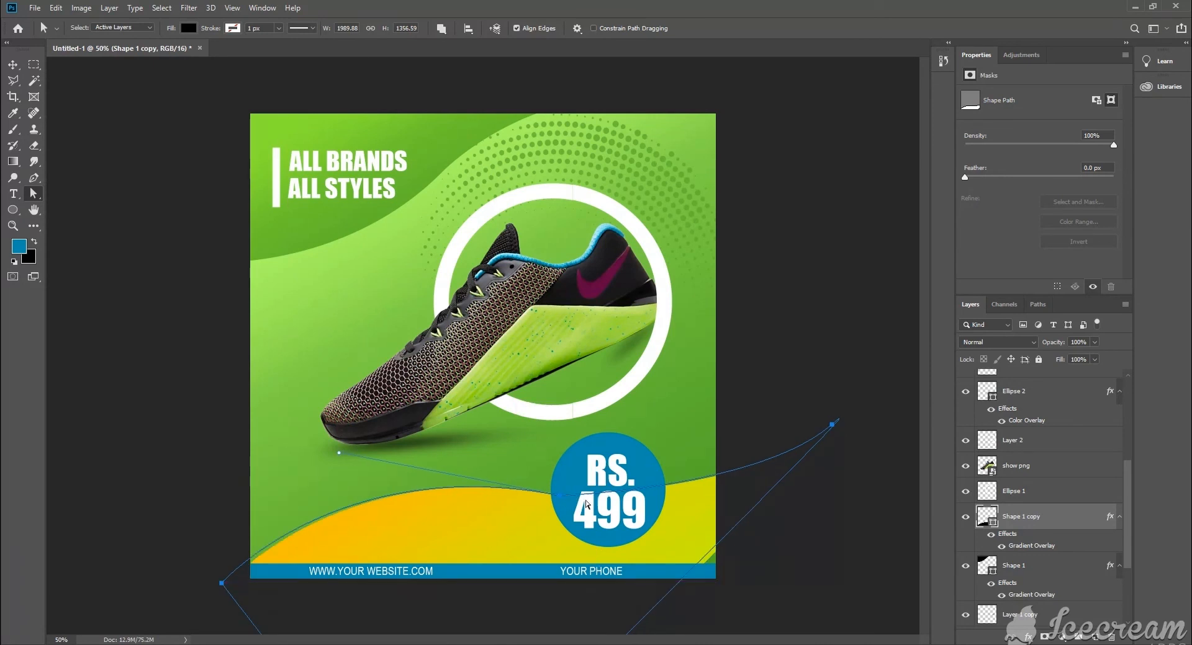
Move the wave's far-right anchor point down and outward, and adjust the middle point's curve handle to lower the crest.
click(832, 426)
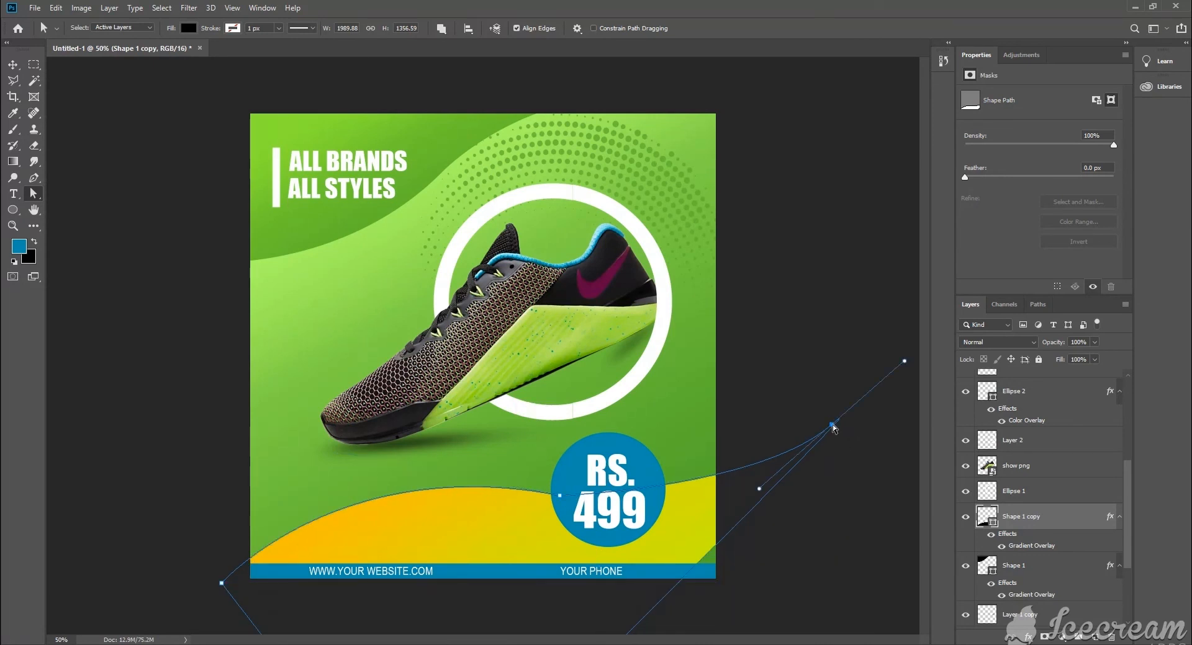
click(756, 465)
click(832, 426)
drag(833, 427, 855, 458)
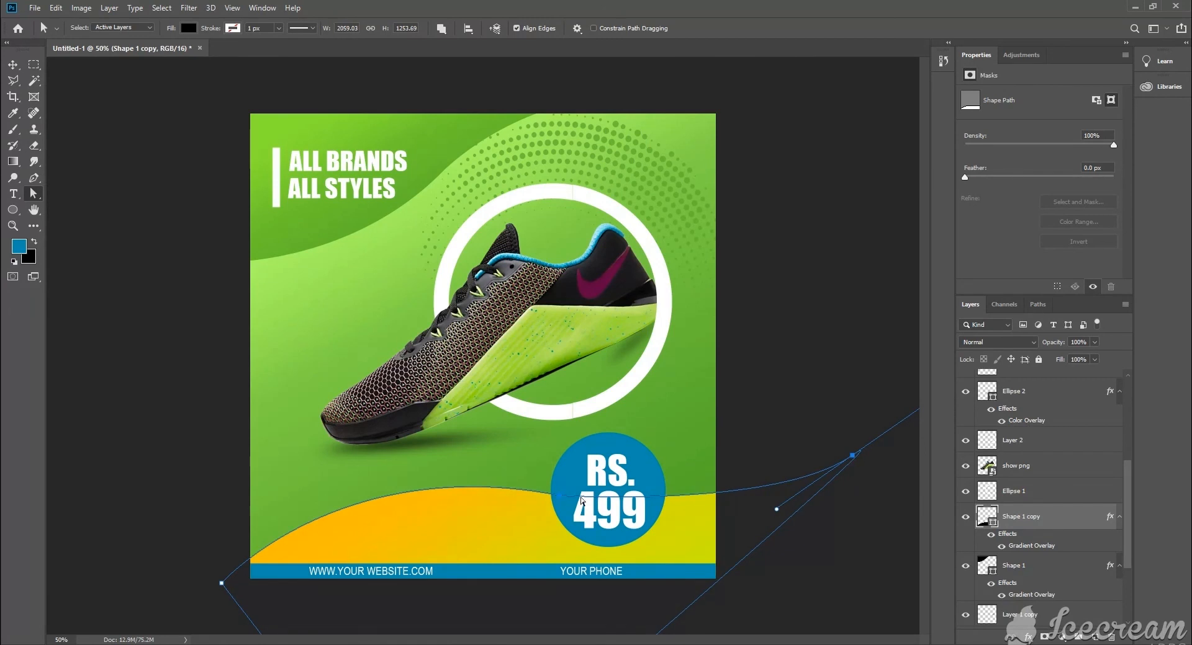
drag(559, 502, 505, 483)
drag(335, 461, 316, 469)
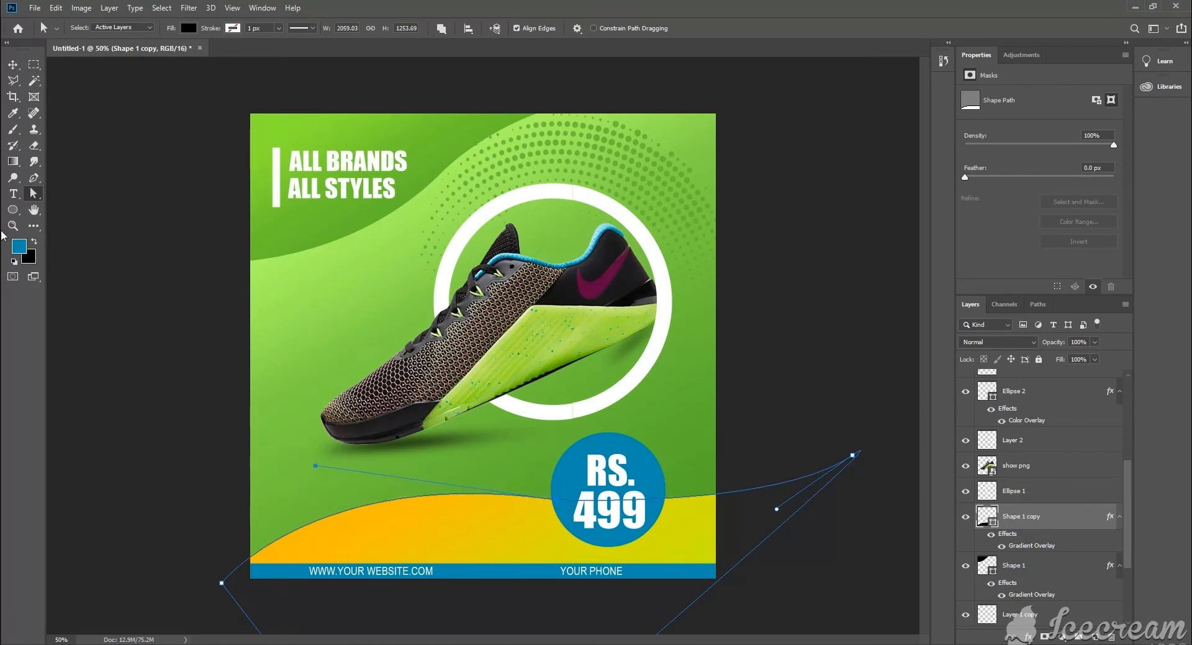
Move the whole orange wave on Shape 1 copy slightly up and to the right.
click(12, 63)
click(865, 446)
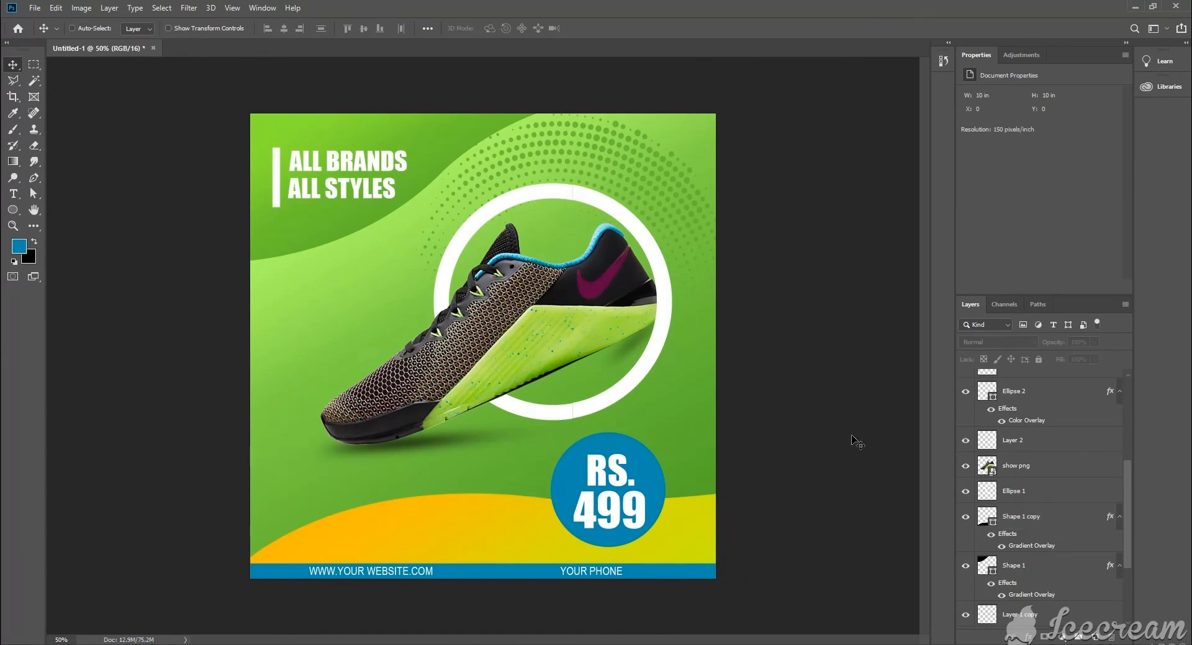
drag(654, 546, 867, 452)
click(579, 253)
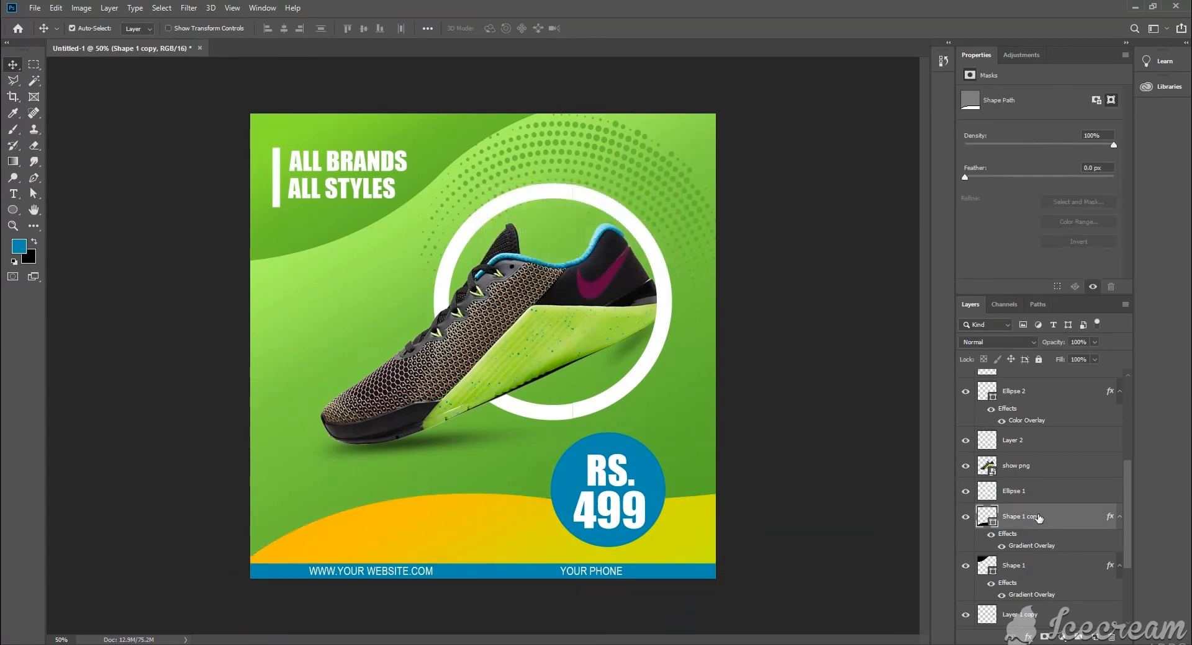
mouse_move(680, 552)
mouse_down()
mouse_move(703, 539)
mouse_move(691, 535)
mouse_up()
Rotate the orange wave on Shape 1 copy to about -7.26° and enlarge it to about 110.6% width and 113.7% height, repositioning it slightly.
key(ctrl+t)
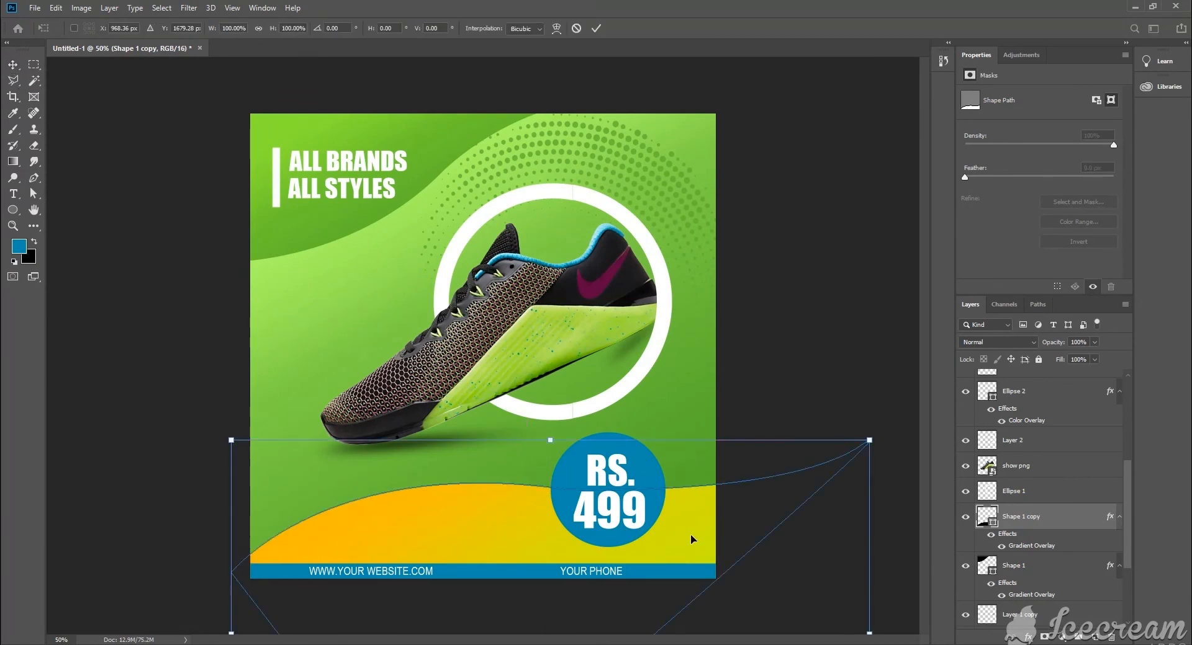
drag(888, 434, 879, 416)
drag(762, 508, 773, 504)
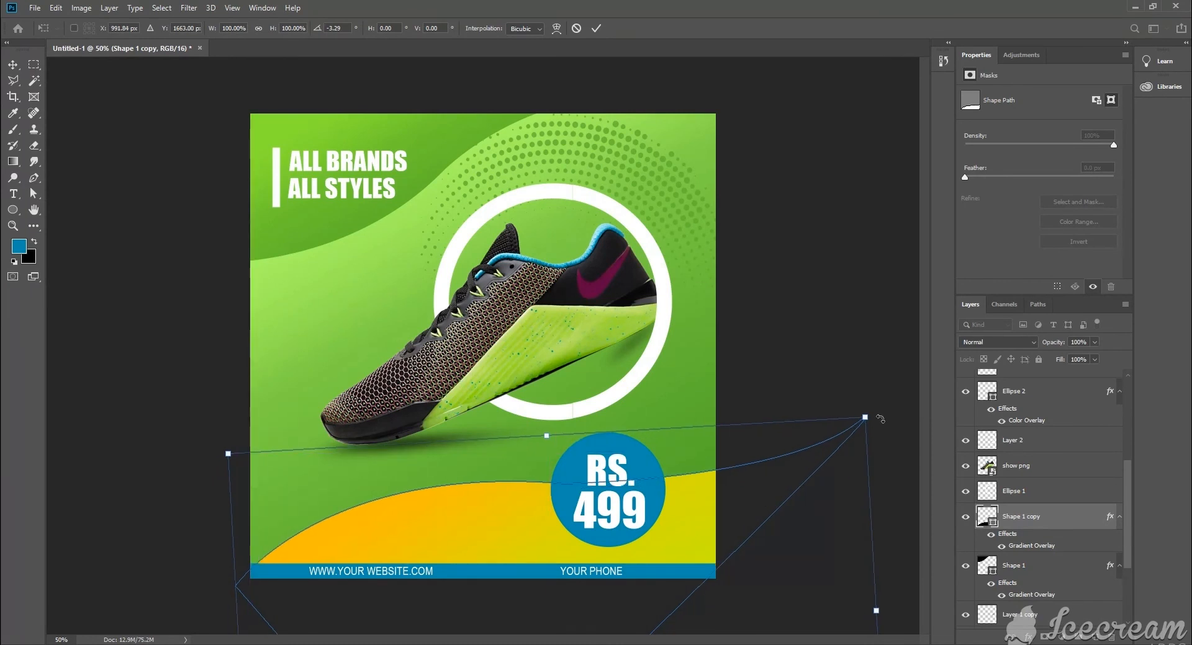
drag(865, 418, 929, 362)
drag(743, 518, 713, 562)
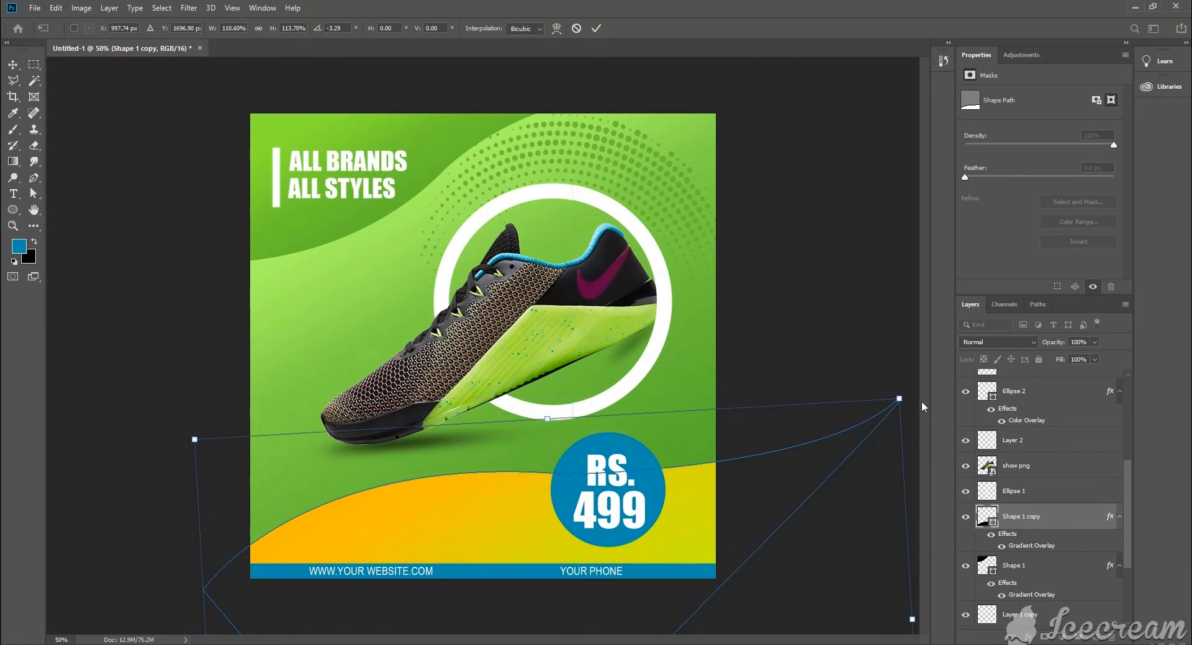
drag(910, 393, 897, 368)
drag(757, 497, 757, 499)
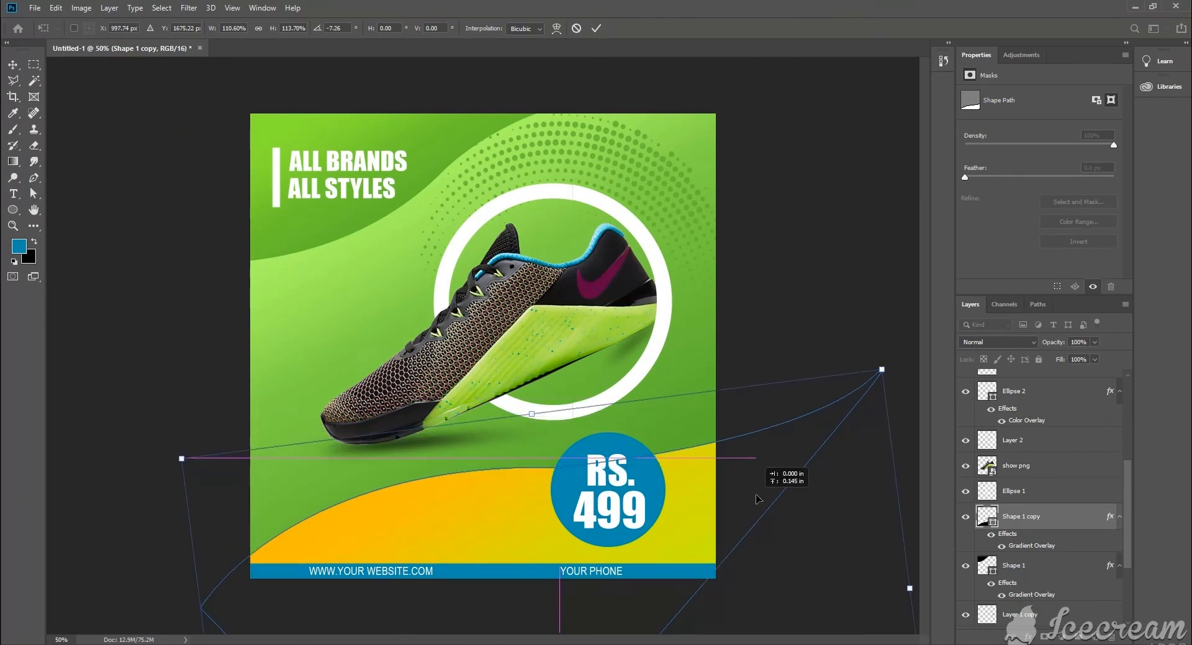
key(Return)
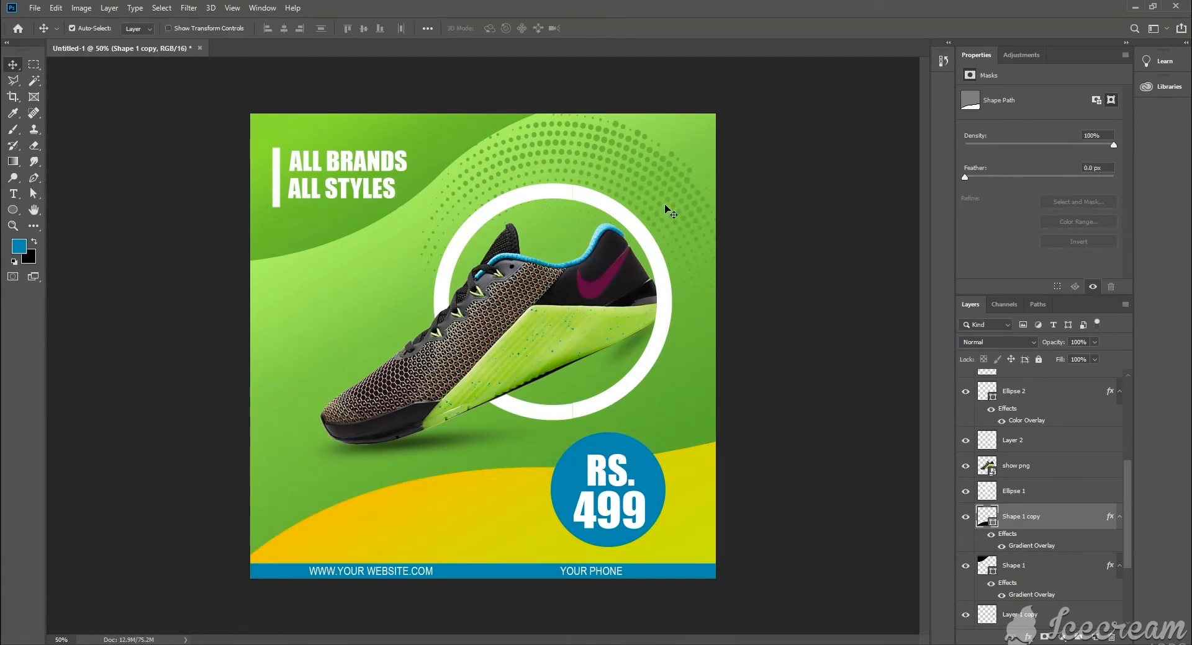
Enlarge the ALL BRANDS / ALL STYLES headline together with its vertical white bar.
click(375, 190)
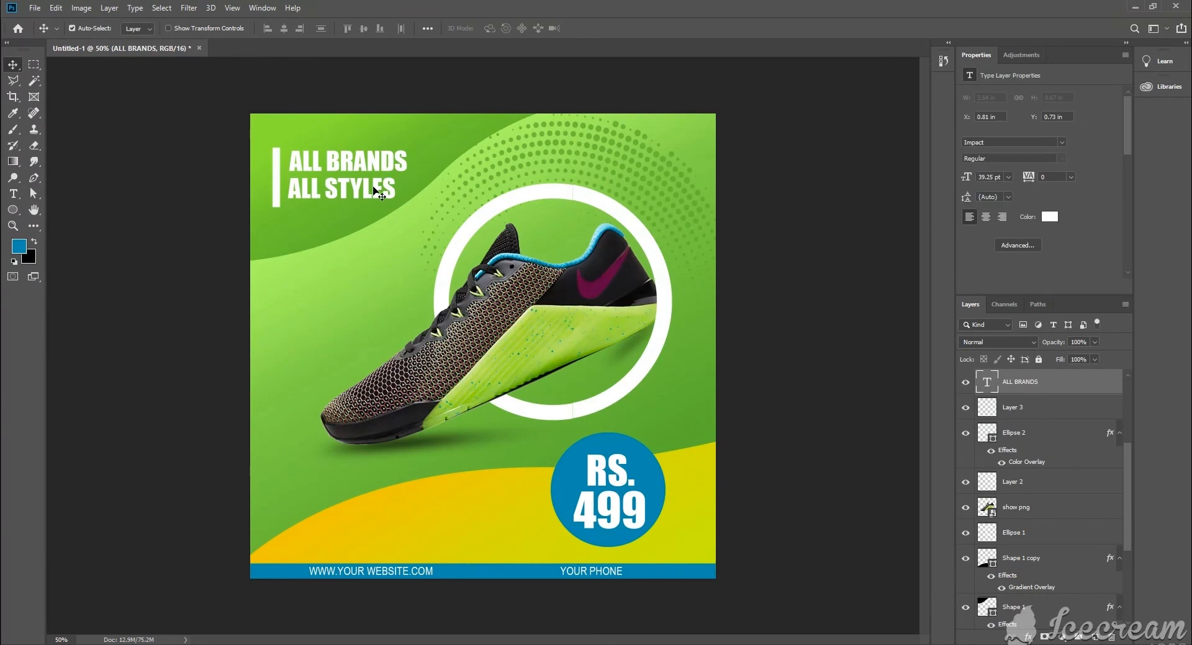
shift+click(277, 192)
key(ctrl+t)
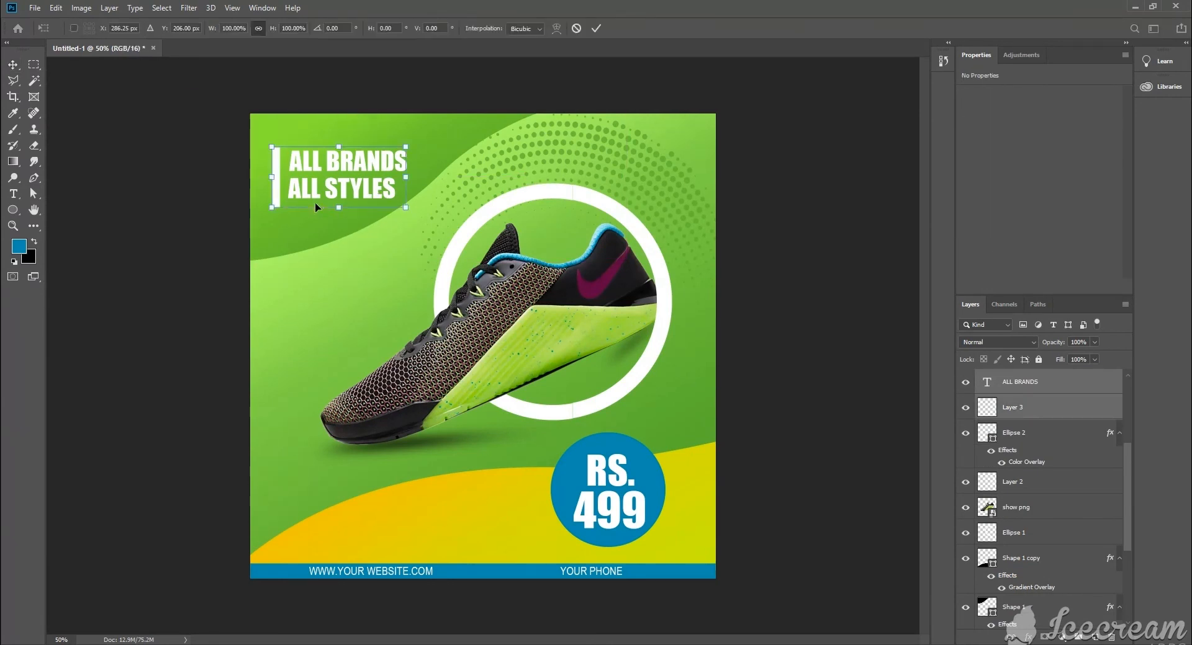
mouse_move(407, 145)
mouse_down()
mouse_move(450, 124)
mouse_move(424, 134)
mouse_up()
key(Return)
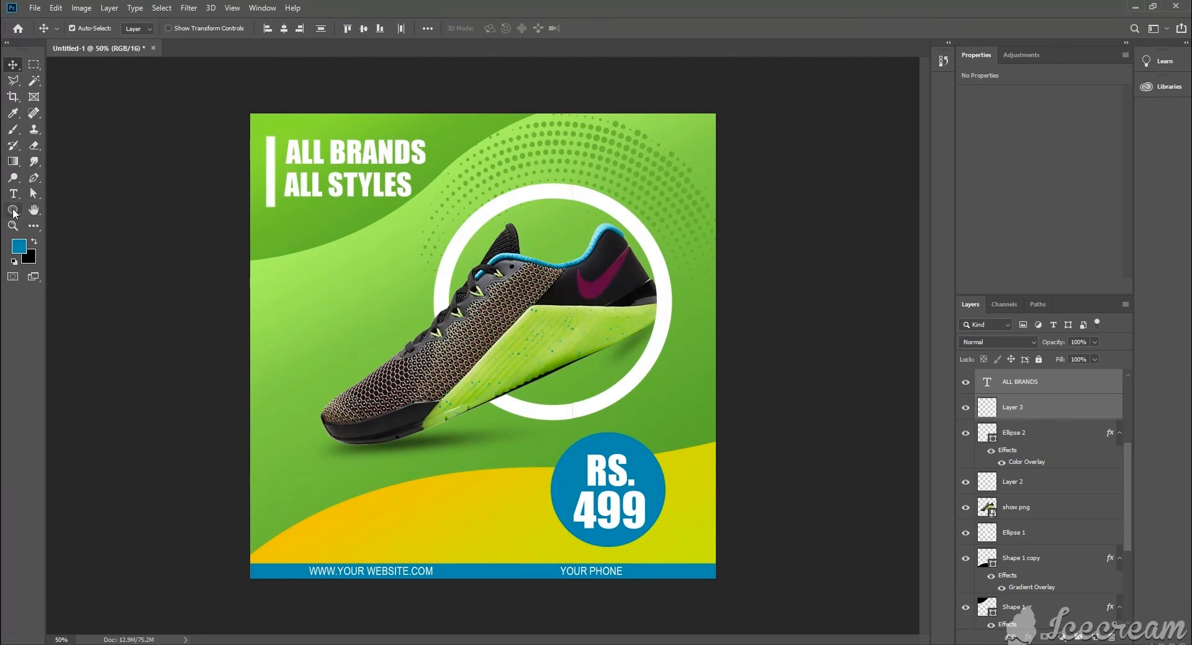
Draw a rounded rectangle about 456 × 142 px with a 35 px radius on the lower wave and fill it with white.
click(13, 210)
click(60, 222)
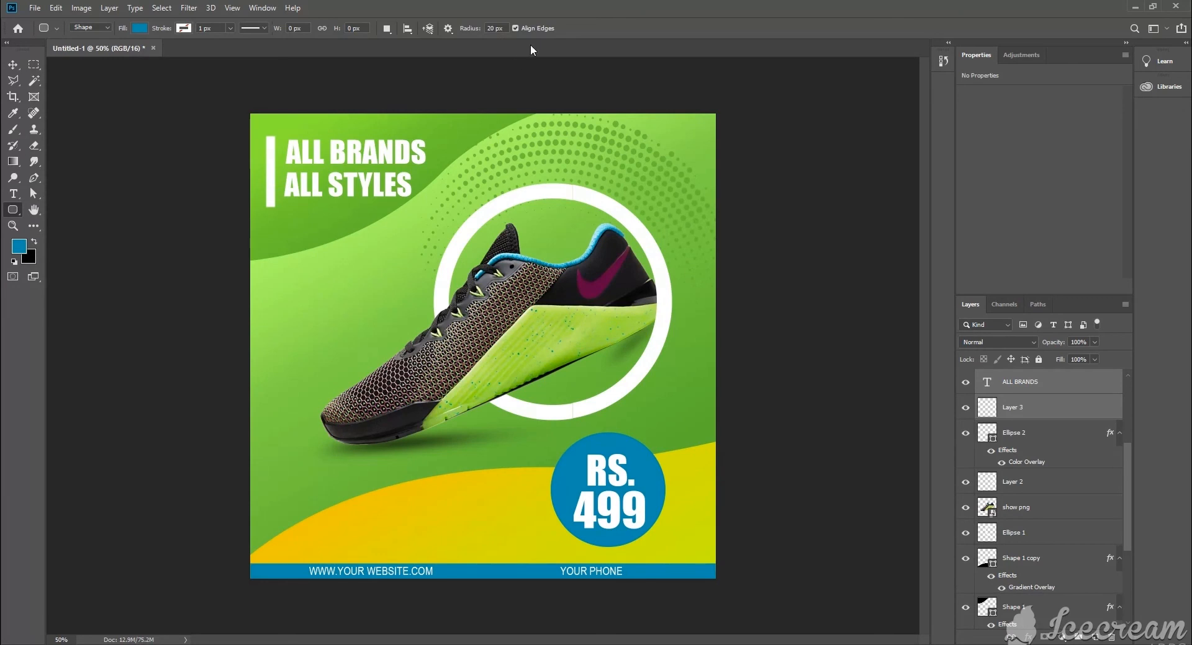
text(3)
drag(316, 486, 454, 527)
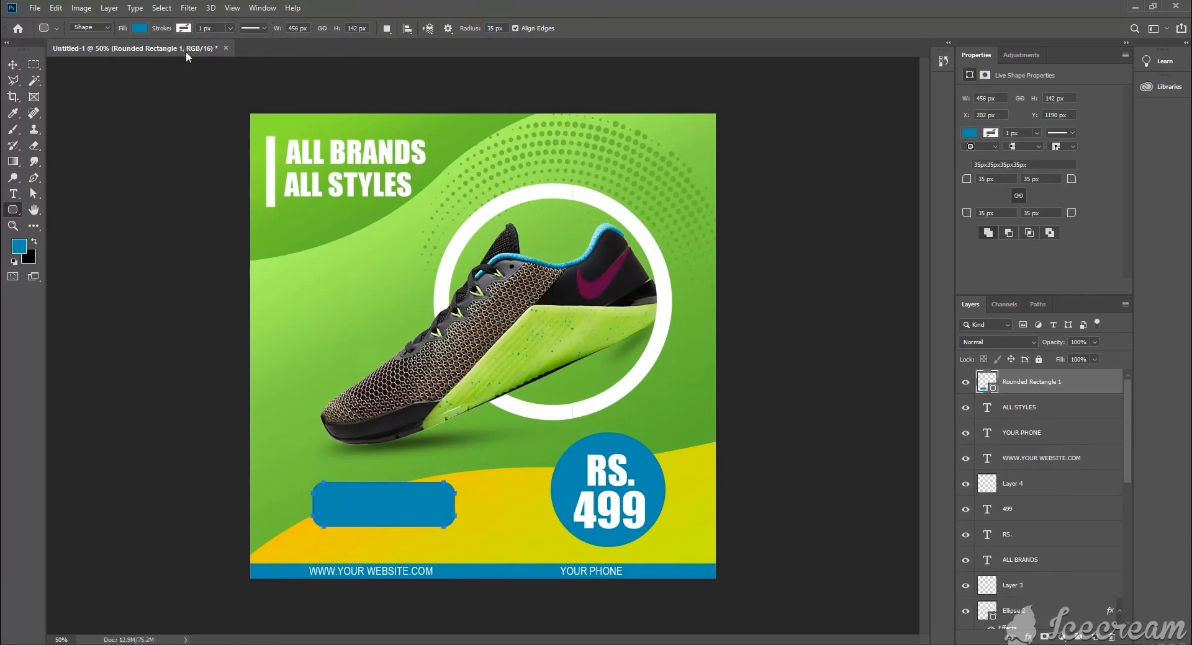
click(141, 29)
click(87, 94)
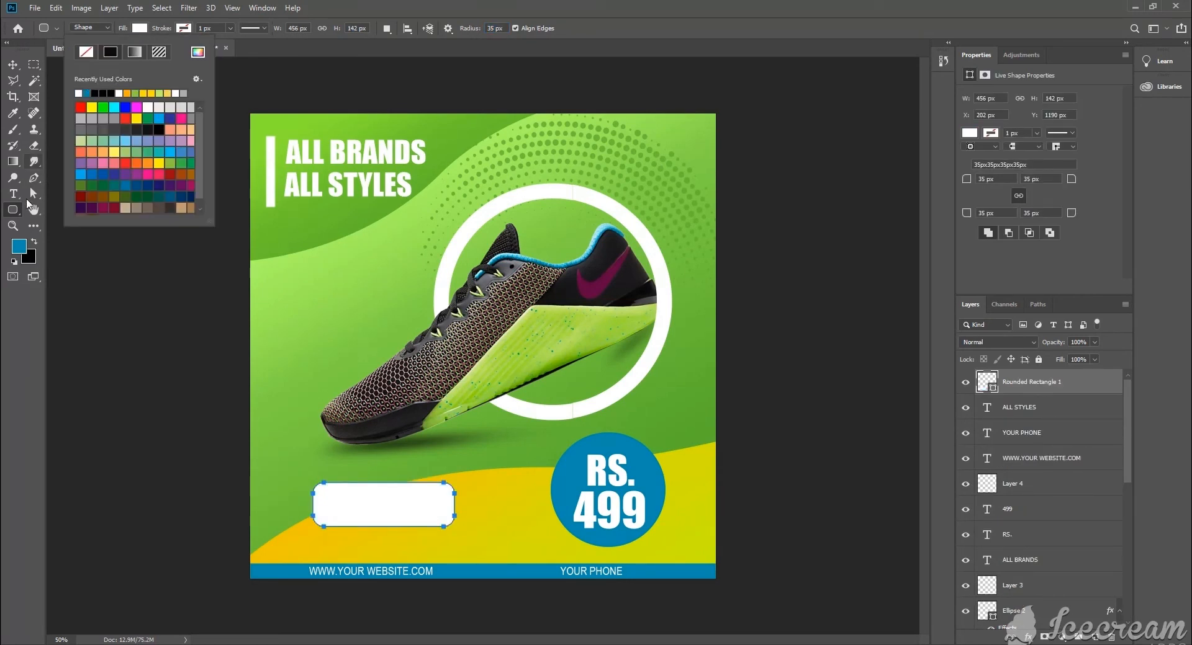
Add the black text SHOP NOW over the white rounded rectangle and resize the rectangle to about 408 × 92 px.
click(13, 193)
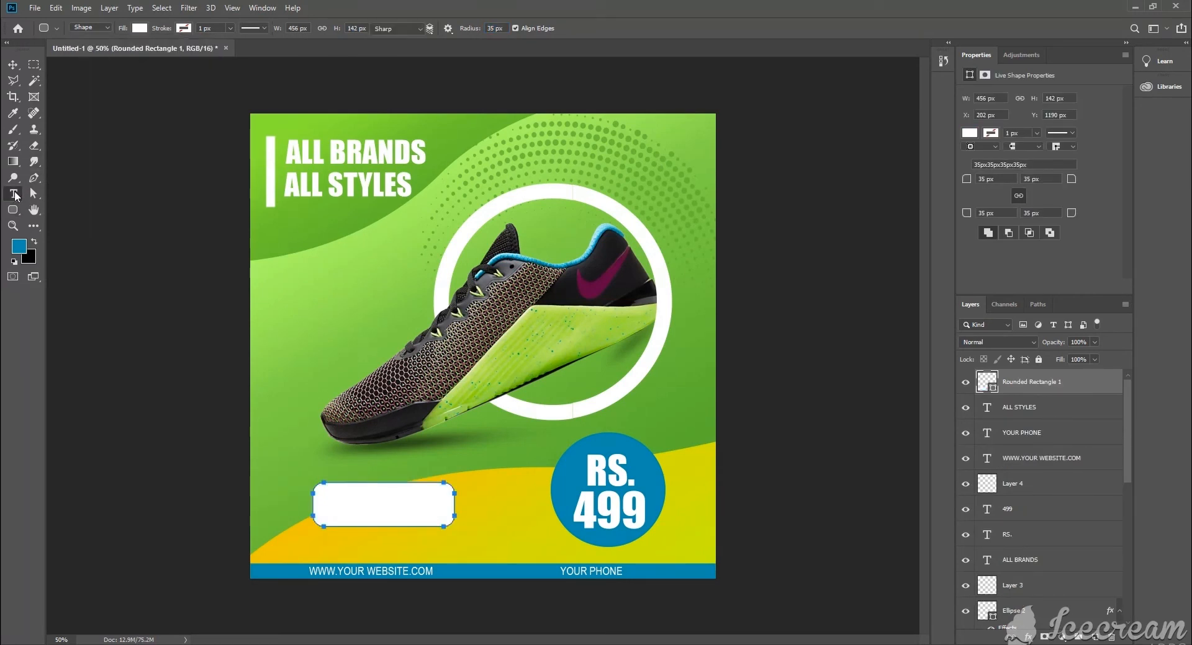
click(469, 541)
key(BackSpace)
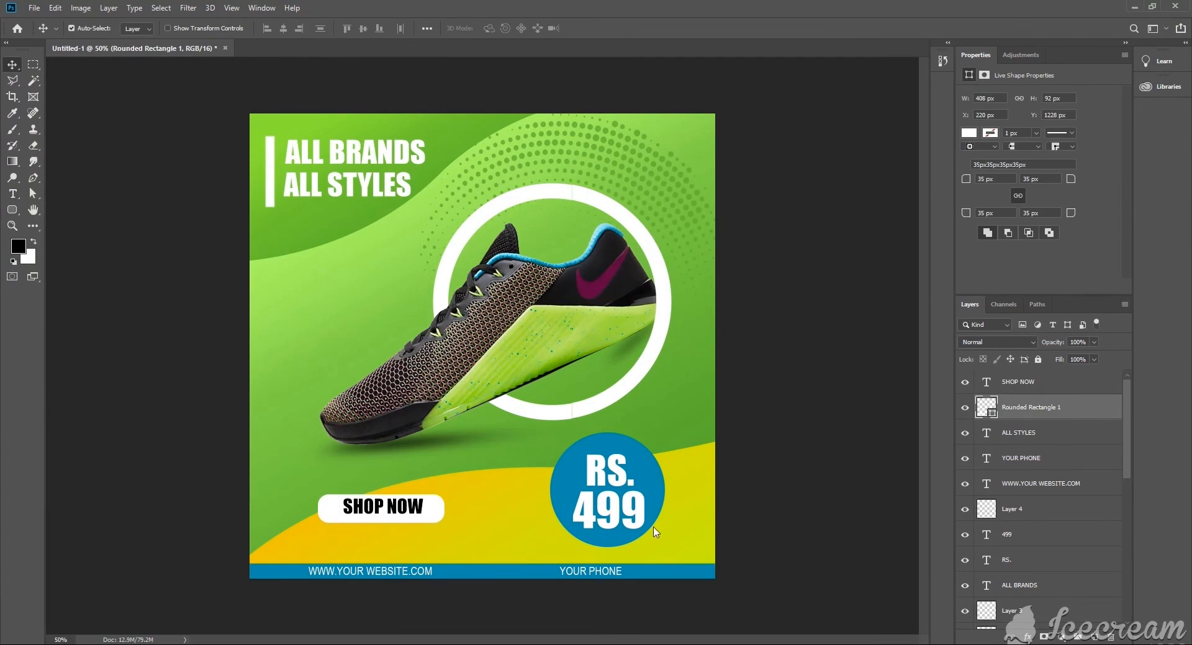
Nudge the white rounded rectangle to X 234 px, Y 1224 px behind the SHOP NOW text.
key(Up)
key(Up)
key(Right)
key(Right)
key(Right)
key(Right)
key(Right)
key(Right)
key(Right)
key(Right)
key(Right)
key(Right)
key(Right)
key(Right)
key(Right)
key(Right)
key(Right)
key(Right)
key(Down)
key(Down)
key(Down)
key(Down)
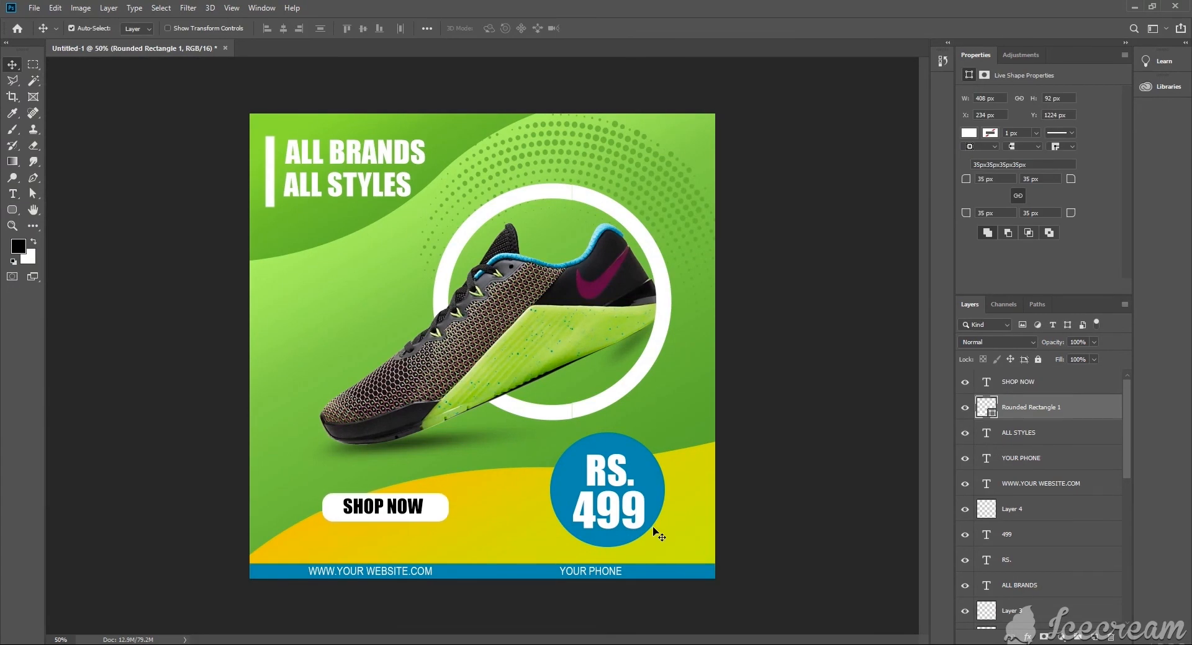
Narrow the white rounded rectangle to about 356 px and nudge it to X 254 px, Y 1220 px around the text.
key(ctrl+t)
drag(449, 509, 434, 515)
key(Return)
key(Right)
key(Right)
key(Right)
key(Right)
key(Right)
key(Right)
key(Right)
key(Right)
key(Right)
key(Right)
key(Right)
key(Right)
key(Right)
key(Right)
key(Up)
key(Up)
key(Up)
key(Up)
key(Right)
key(Right)
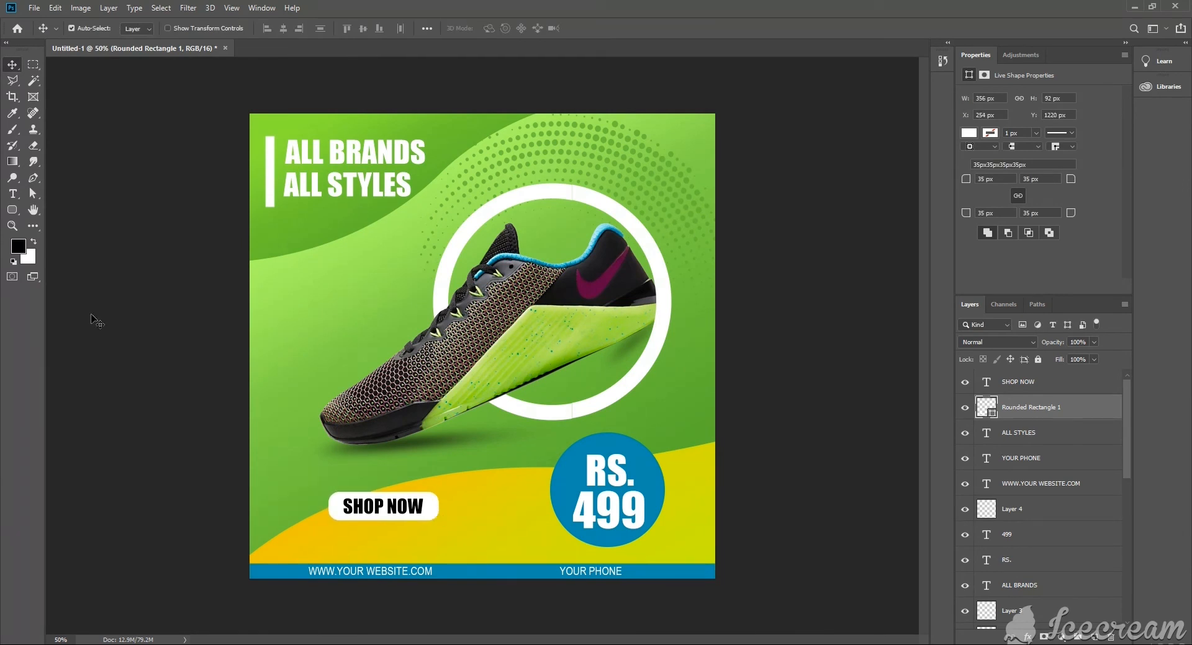
Draw a small triangle about 38 × 44 px with the Pen tool and move it to the SHOP NOW button's right end.
click(11, 209)
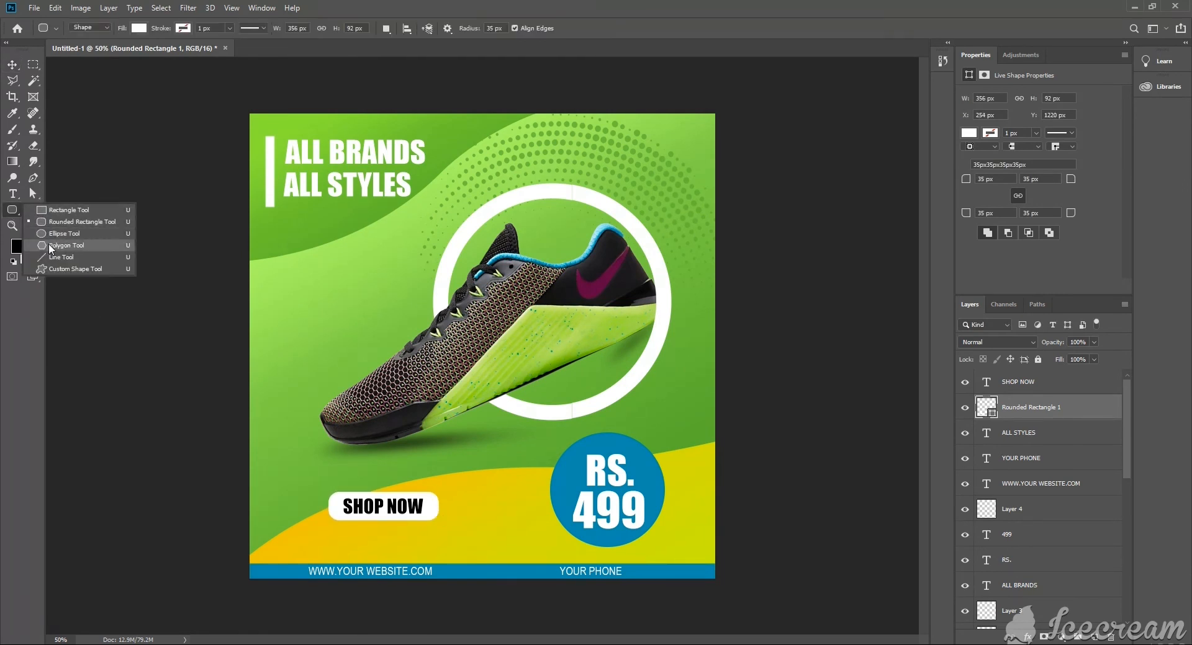
click(33, 179)
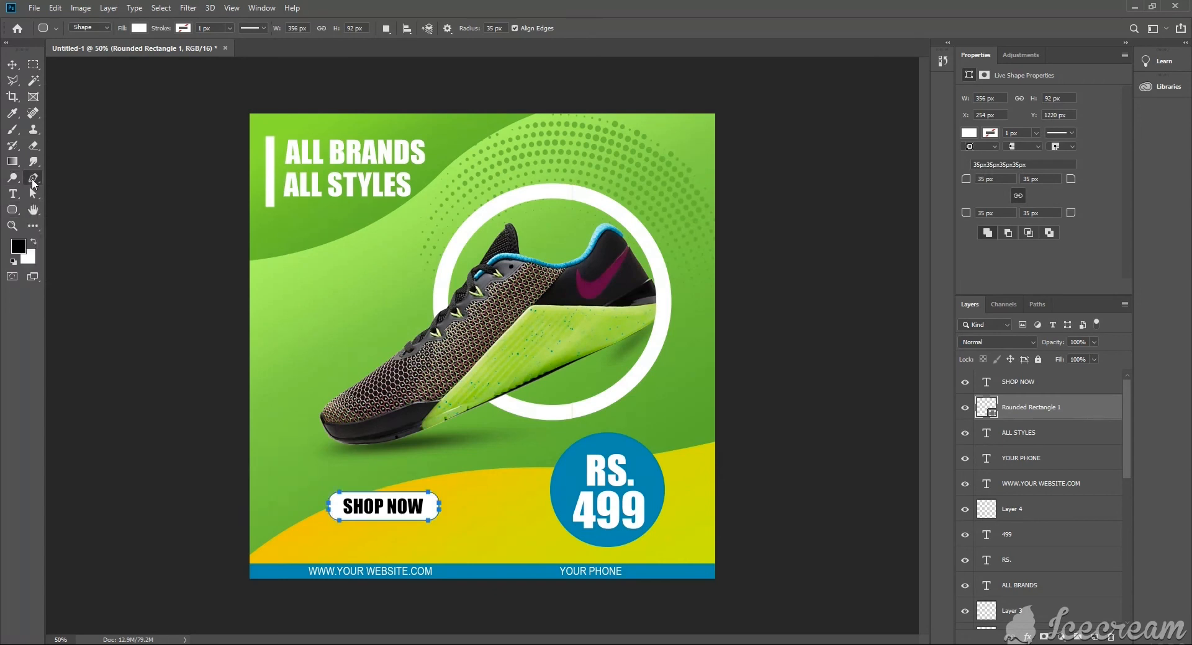
click(475, 498)
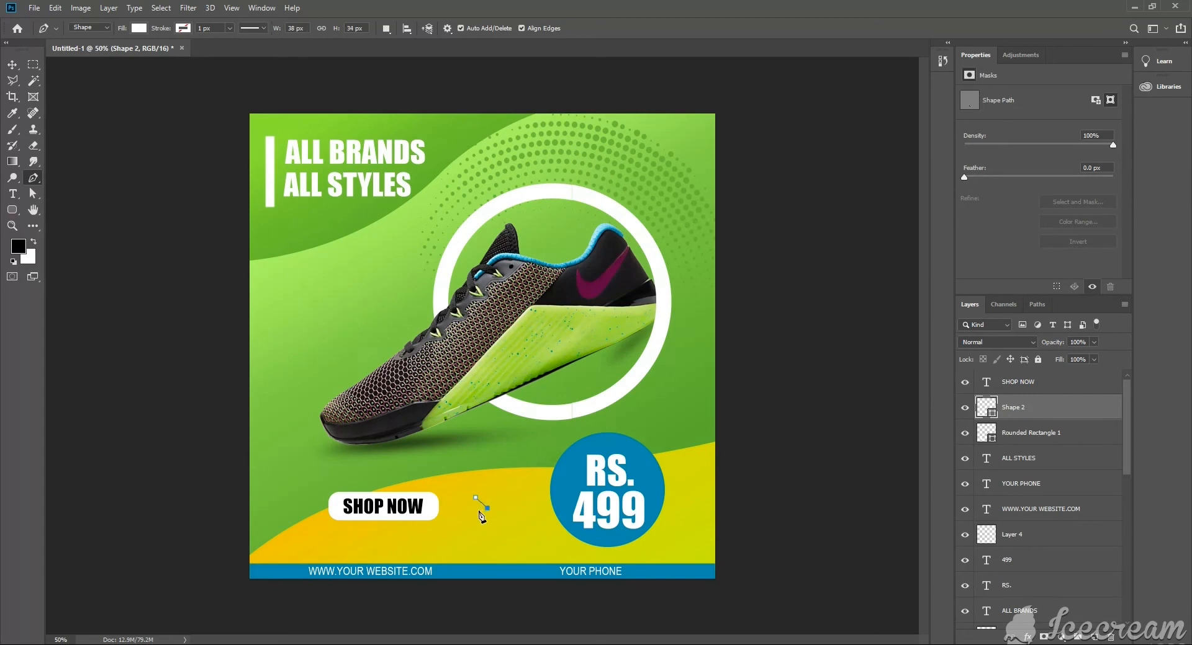
click(475, 511)
click(476, 498)
click(19, 70)
drag(476, 504, 433, 512)
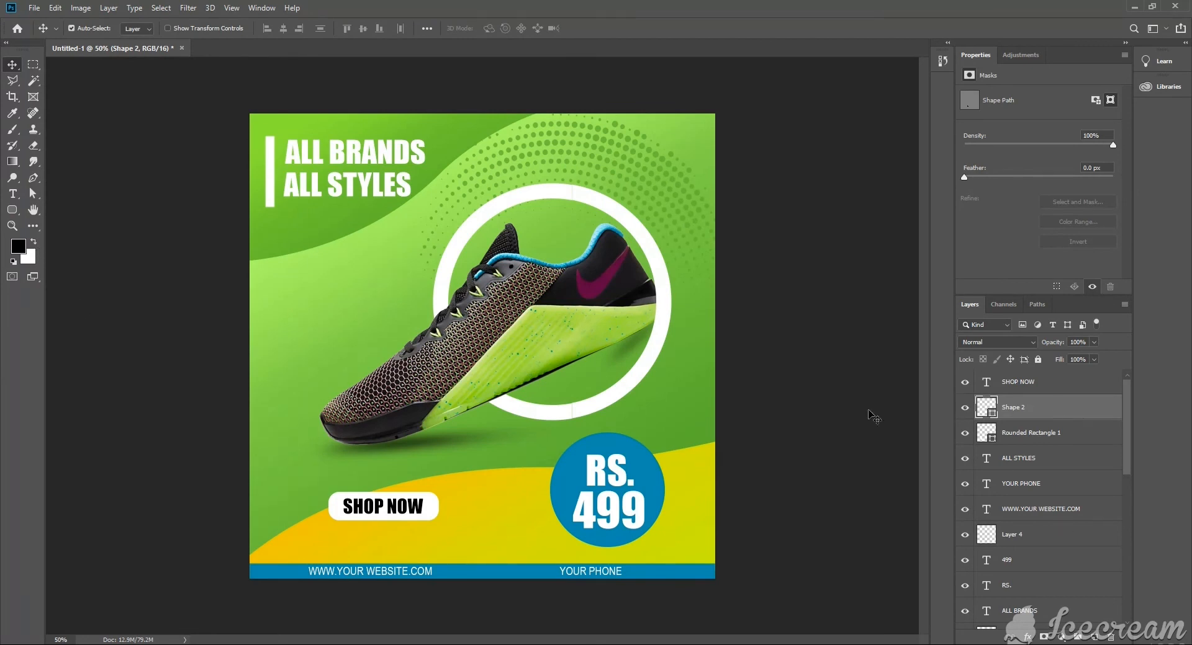
Fill the small triangle on Shape 2 with black (000000).
click(20, 253)
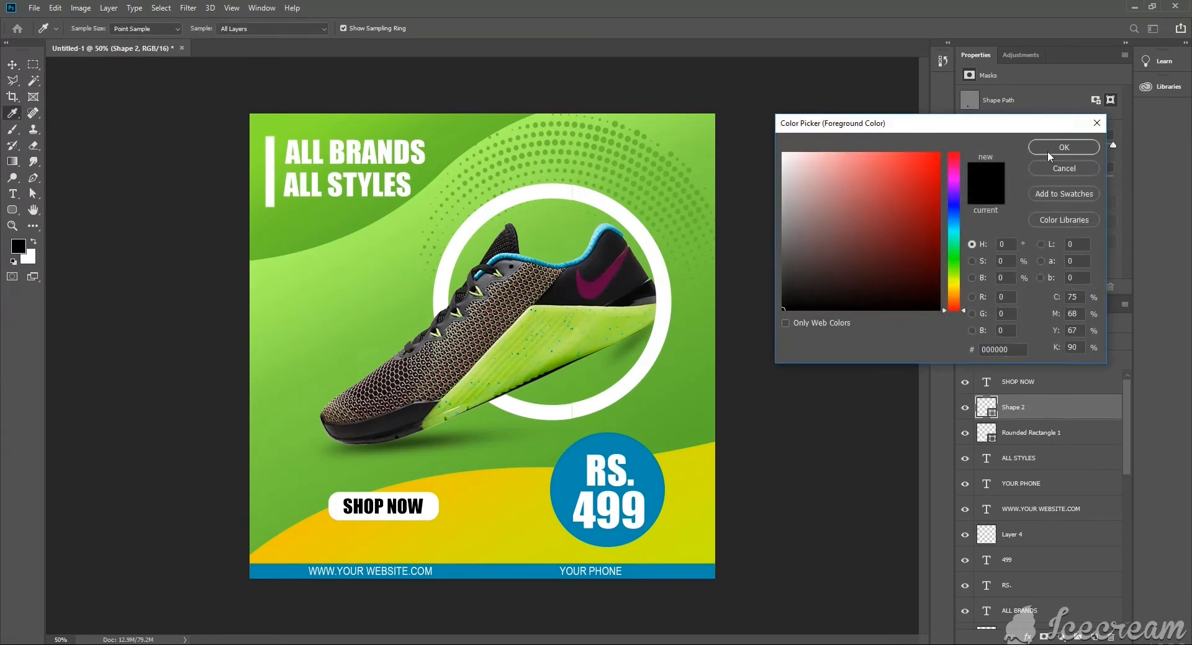
click(1065, 146)
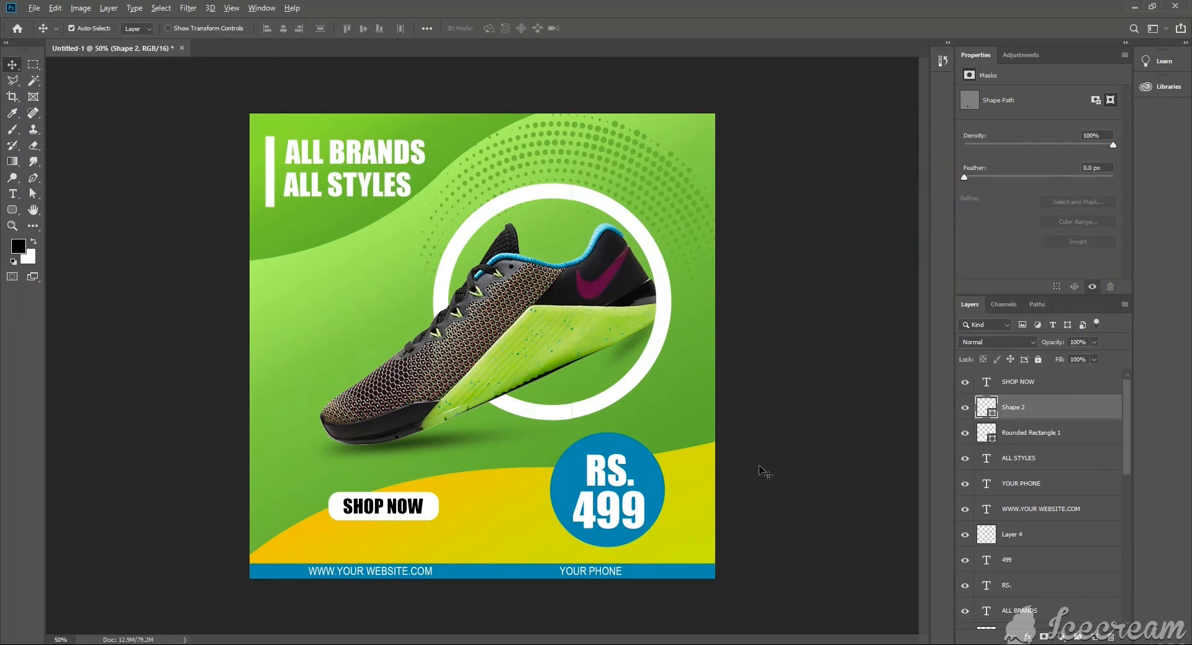
Move the triangle's right tip up and slightly inward so that the arrow points straight right, about 31 px wide.
key(ctrl+plus)
key(ctrl+plus)
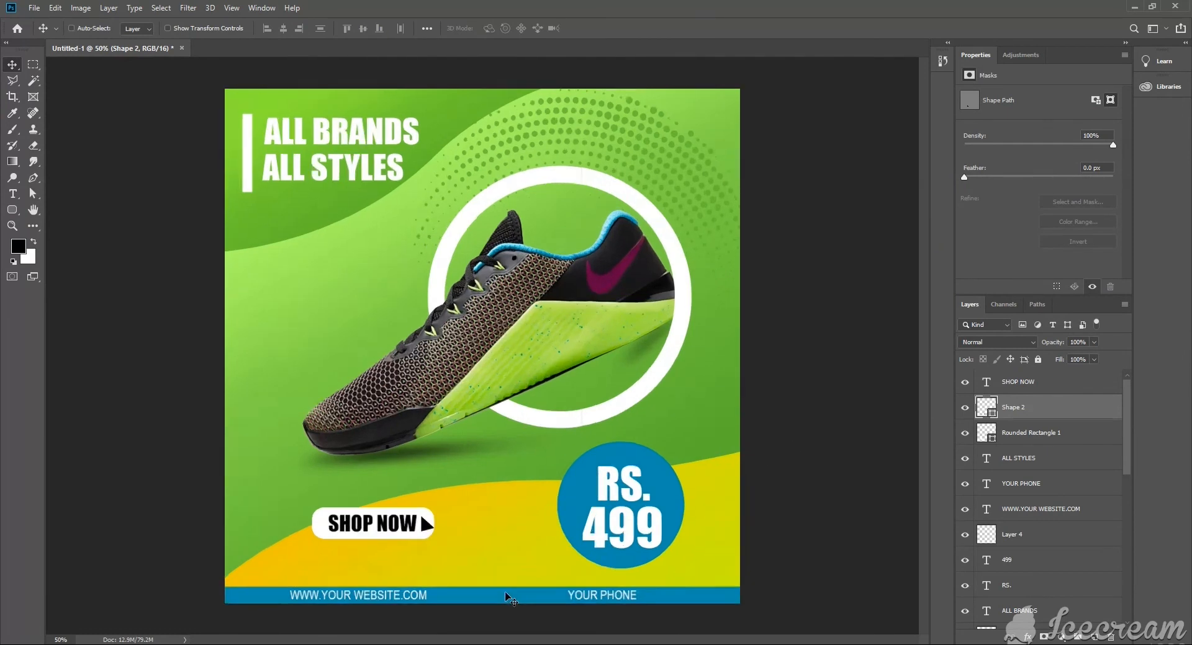
drag(412, 547, 486, 234)
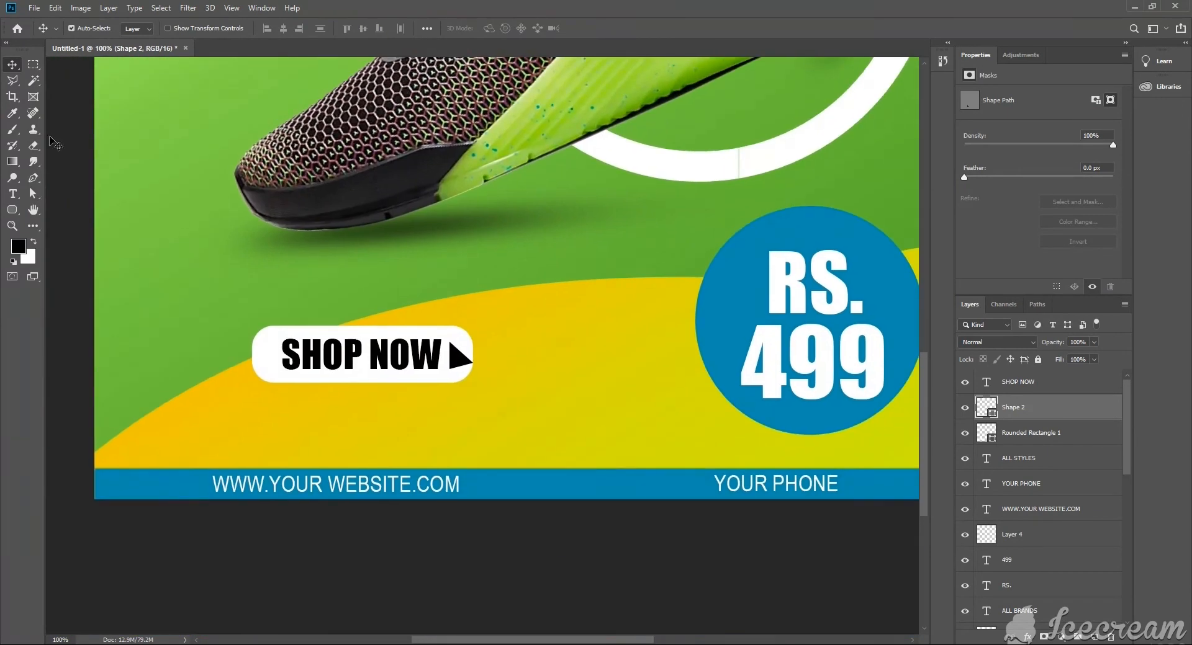
click(32, 179)
click(473, 363)
click(473, 363)
click(473, 363)
key(a)
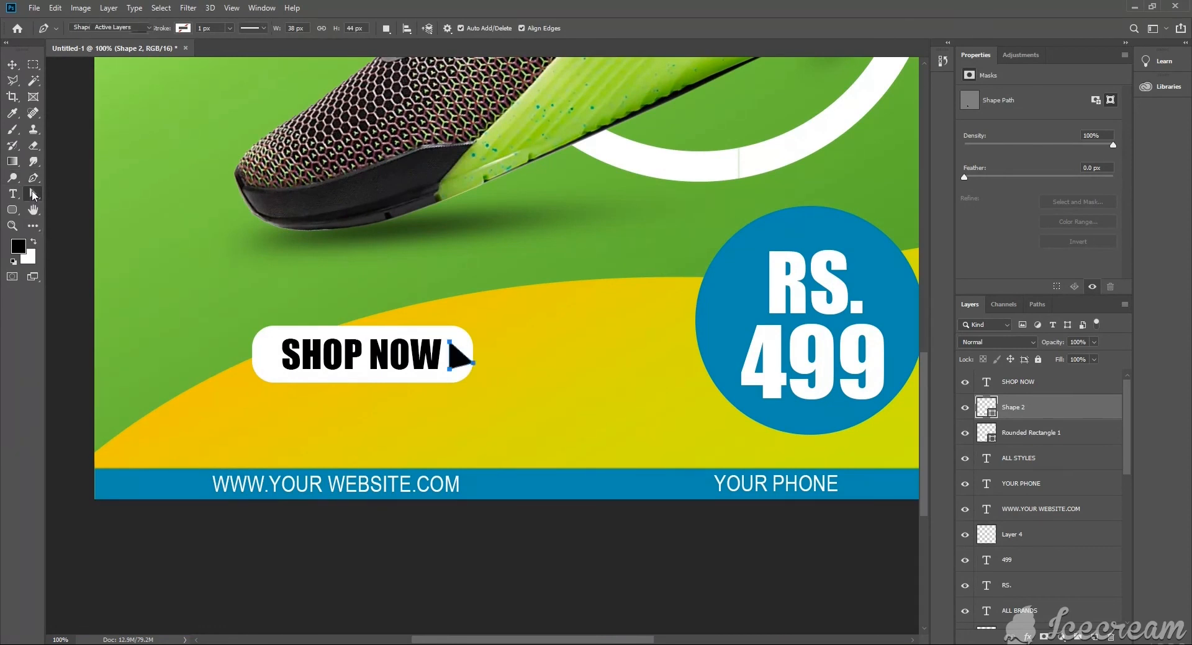
click(476, 362)
click(473, 363)
drag(473, 363, 470, 356)
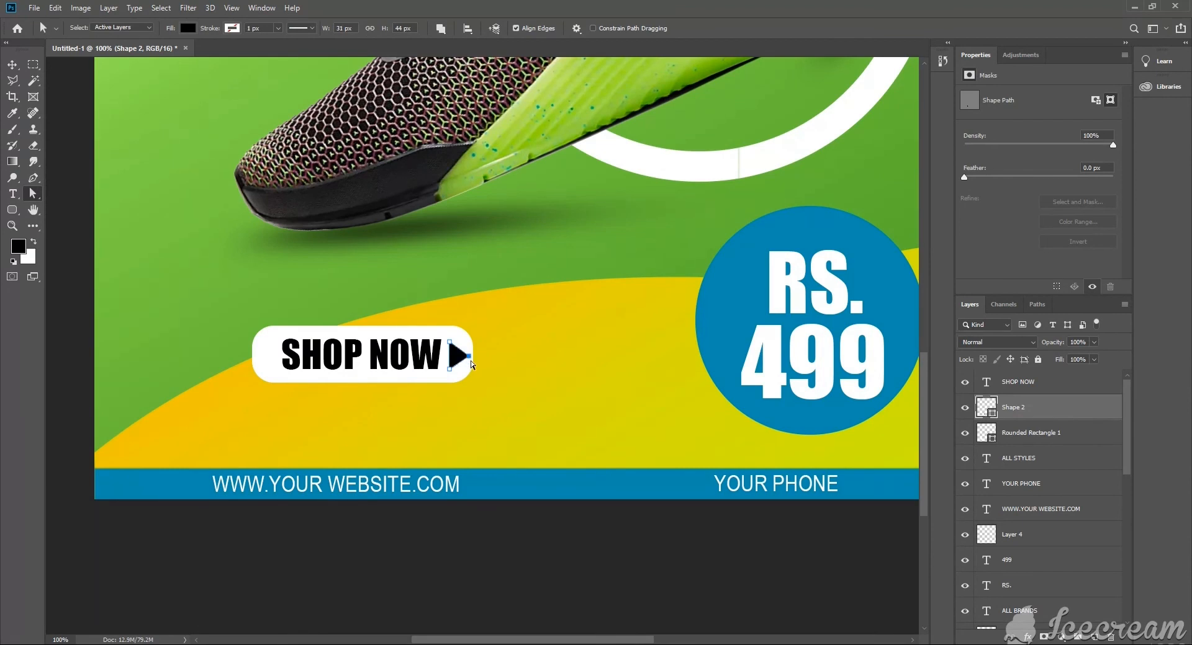
Nudge the SHOP NOW text left within its button to widen the gap before the arrow.
key(v)
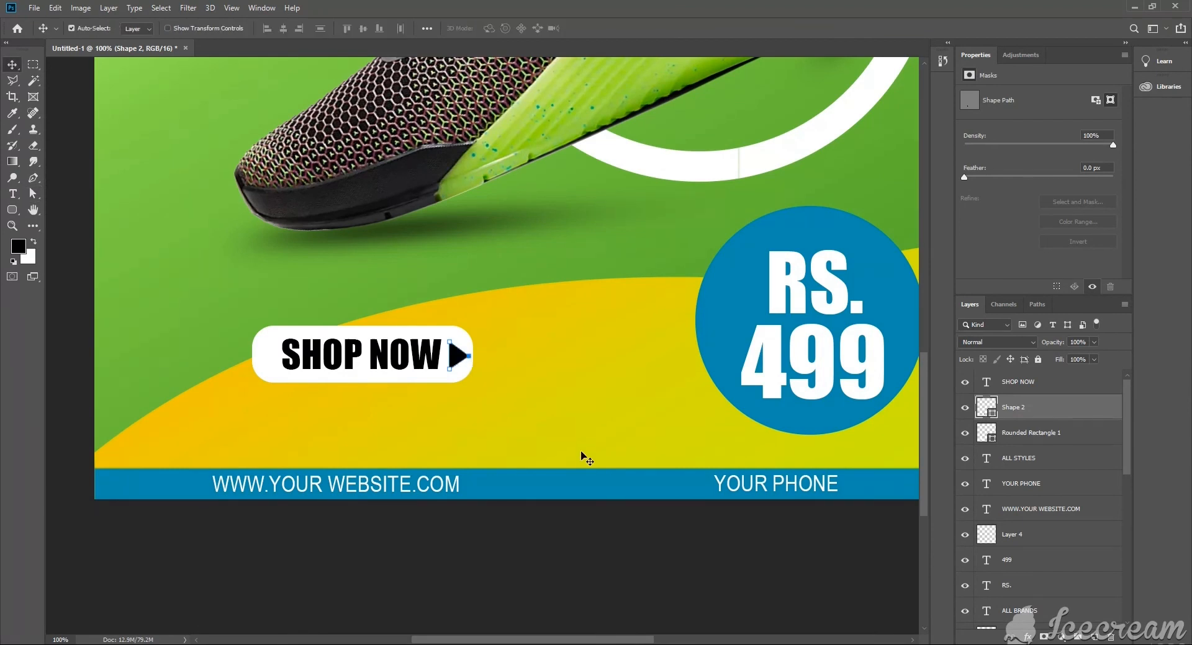
click(434, 362)
key(Left)
key(Left)
key(Left)
key(Left)
key(Left)
key(Left)
key(Left)
key(Left)
key(Left)
key(Left)
key(Left)
key(Left)
key(Left)
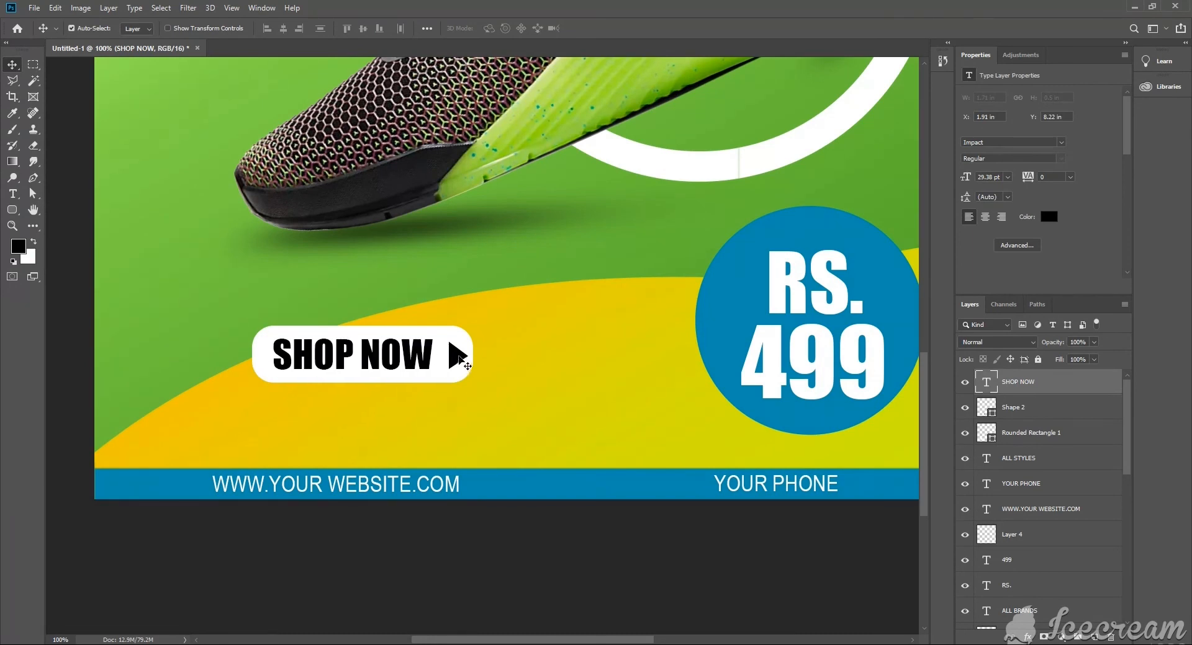
Nudge the black arrow slightly left toward the SHOP NOW text.
click(463, 363)
key(Left)
key(Left)
key(Left)
key(Left)
key(Left)
key(Left)
key(Left)
key(Left)
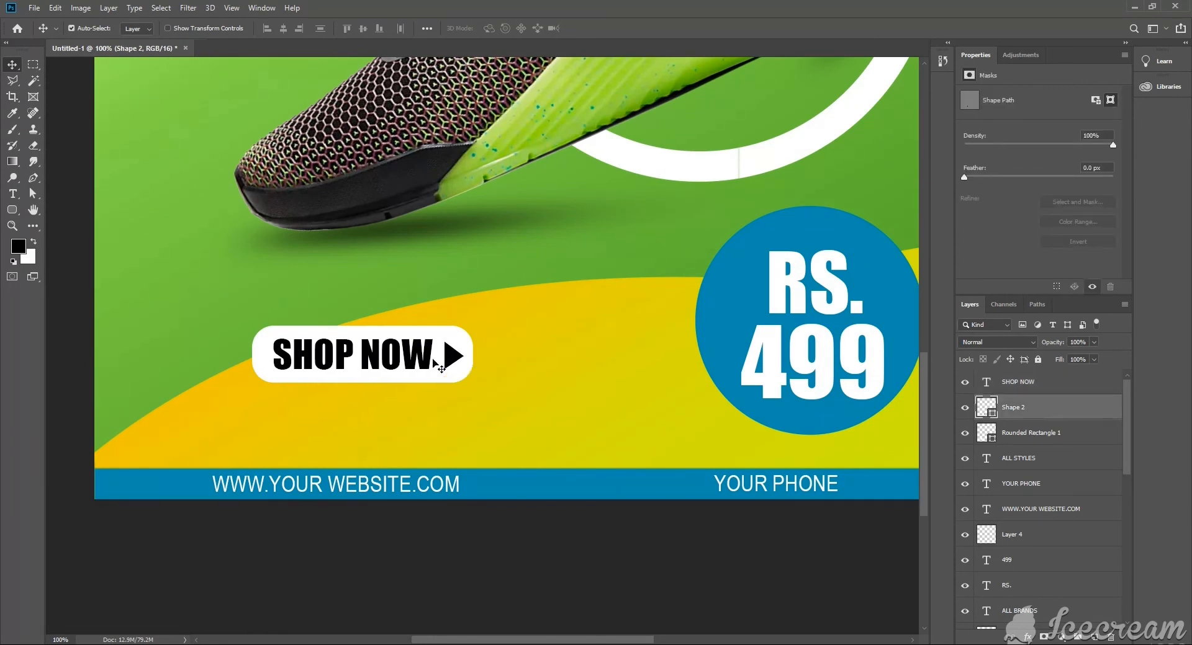
Nudge the SHOP NOW text slightly right to X 1.92 in and deselect all layers.
click(439, 369)
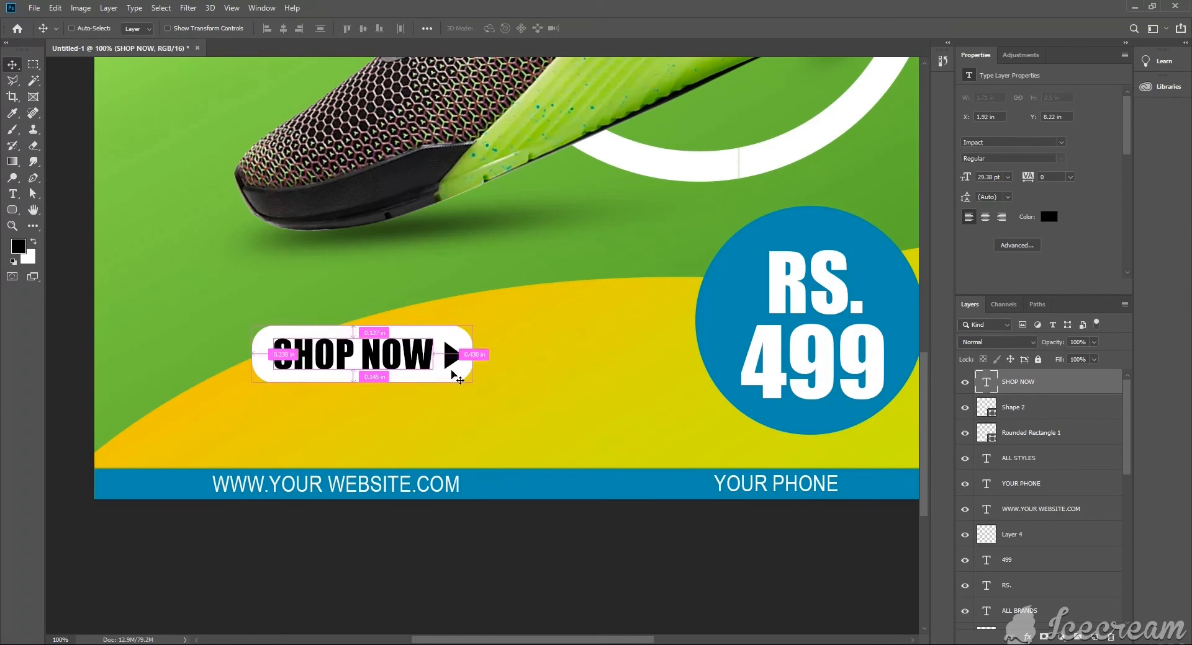
key(ctrl+minus)
key(ctrl+minus)
key(ctrl+minus)
key(ctrl+plus)
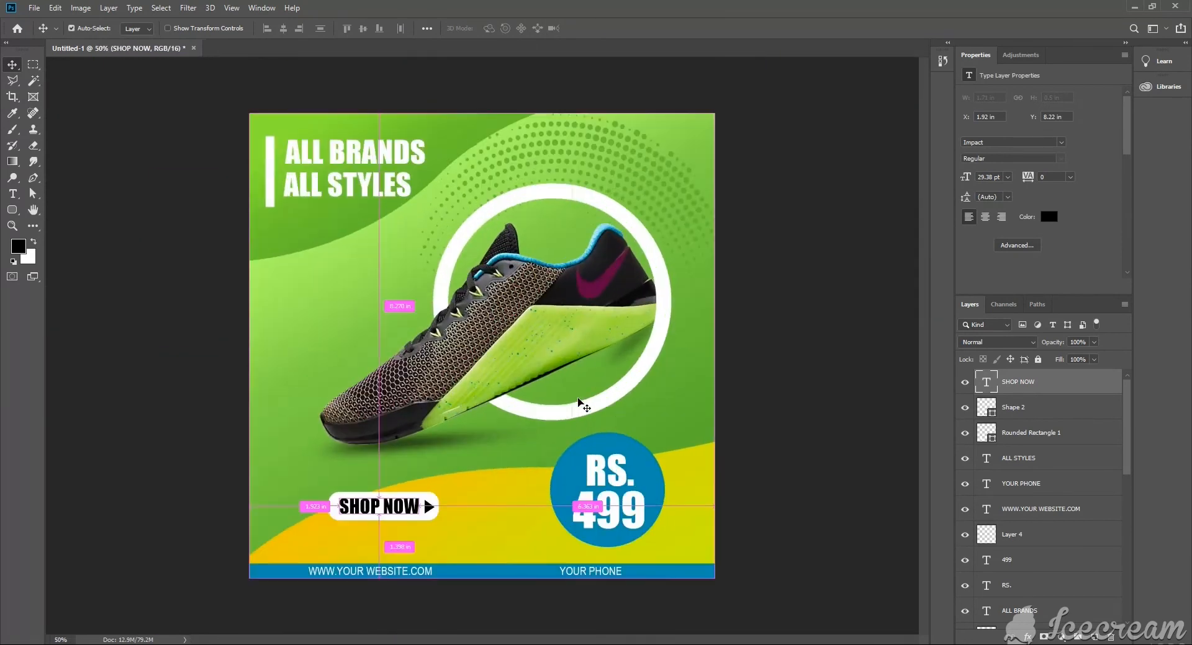
click(792, 458)
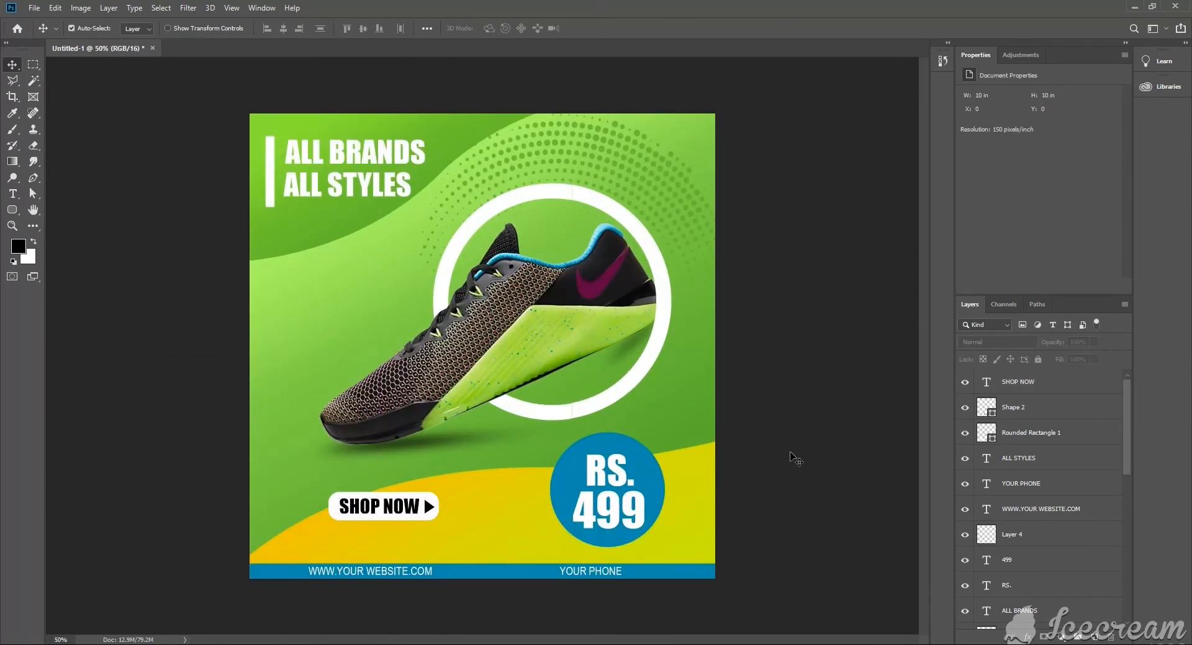